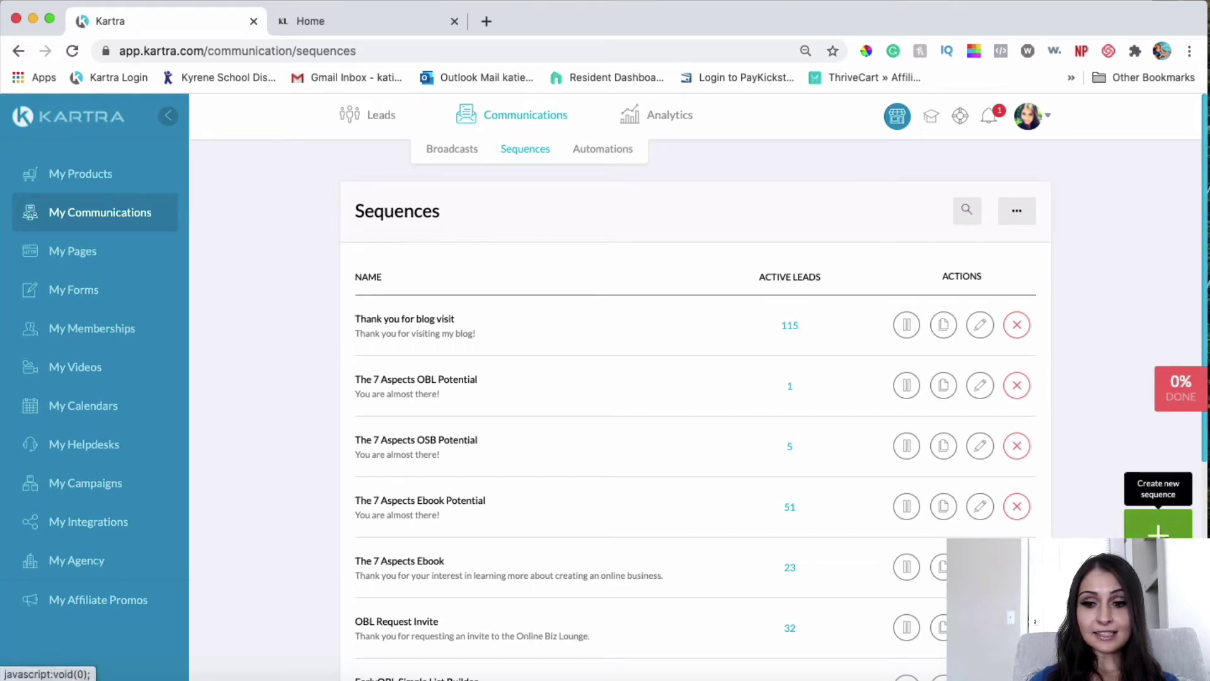
Step: Create a sequence 'OSB Cart Abandonment' described as 'Thank you for your interest in learning more about an online business.'
click(1158, 527)
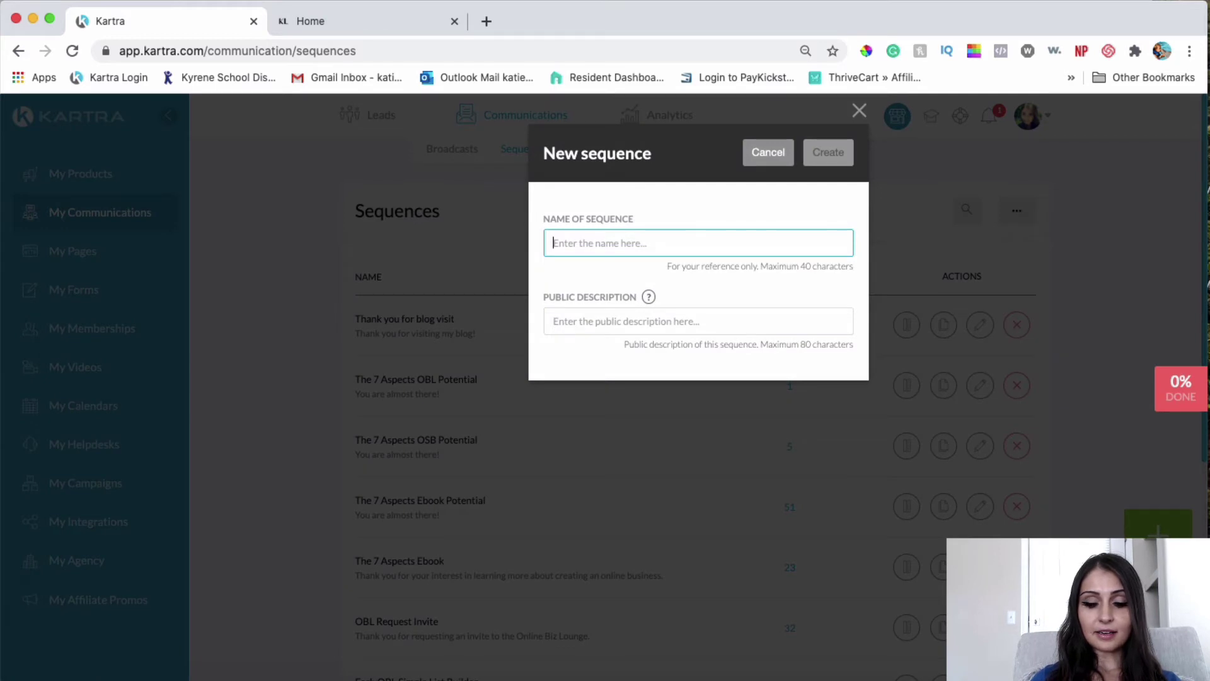
text(OS)
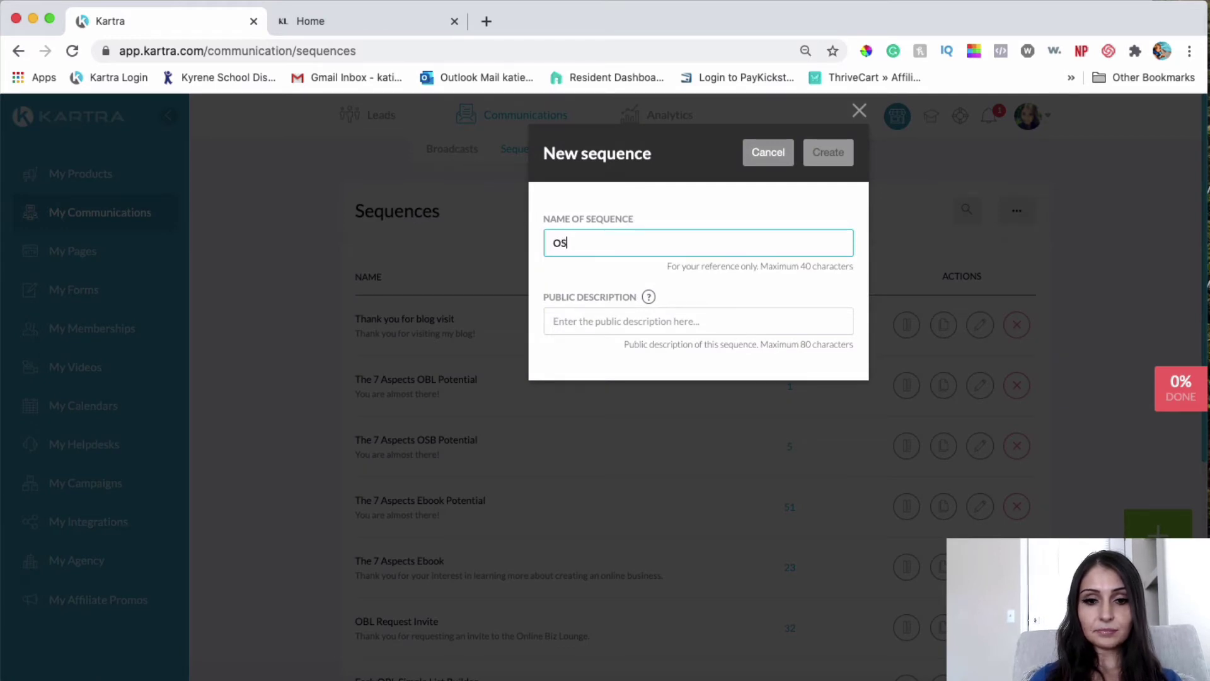
text(B C)
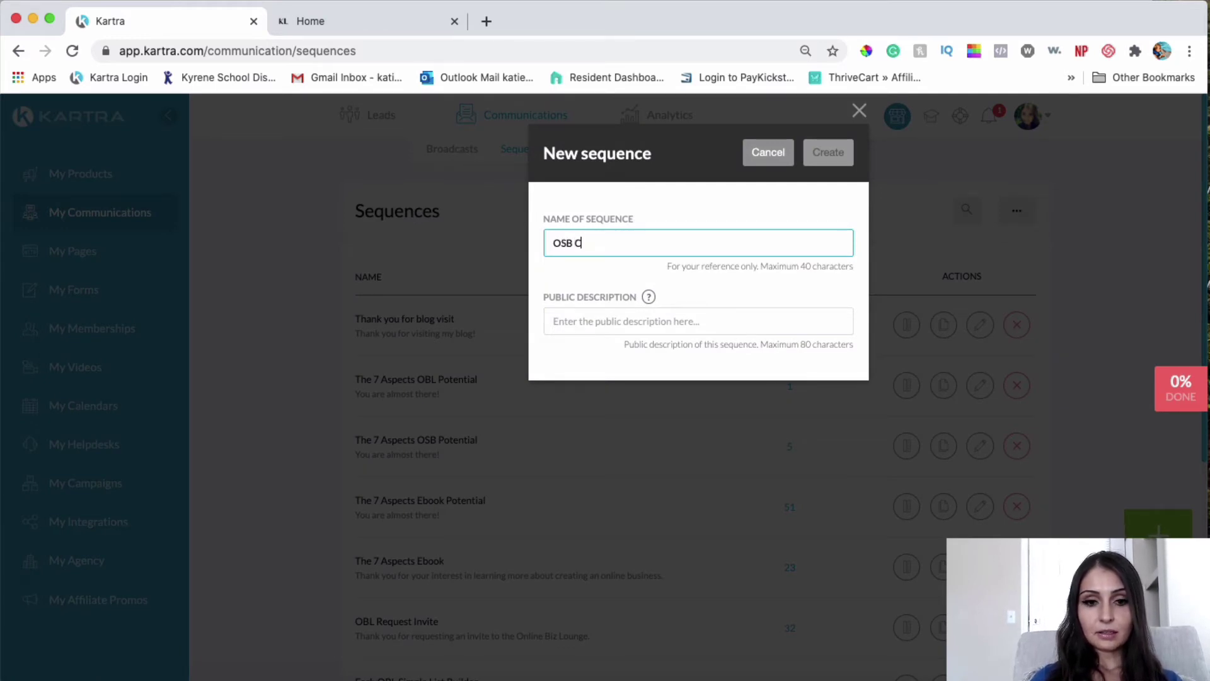
text(art Abandonment)
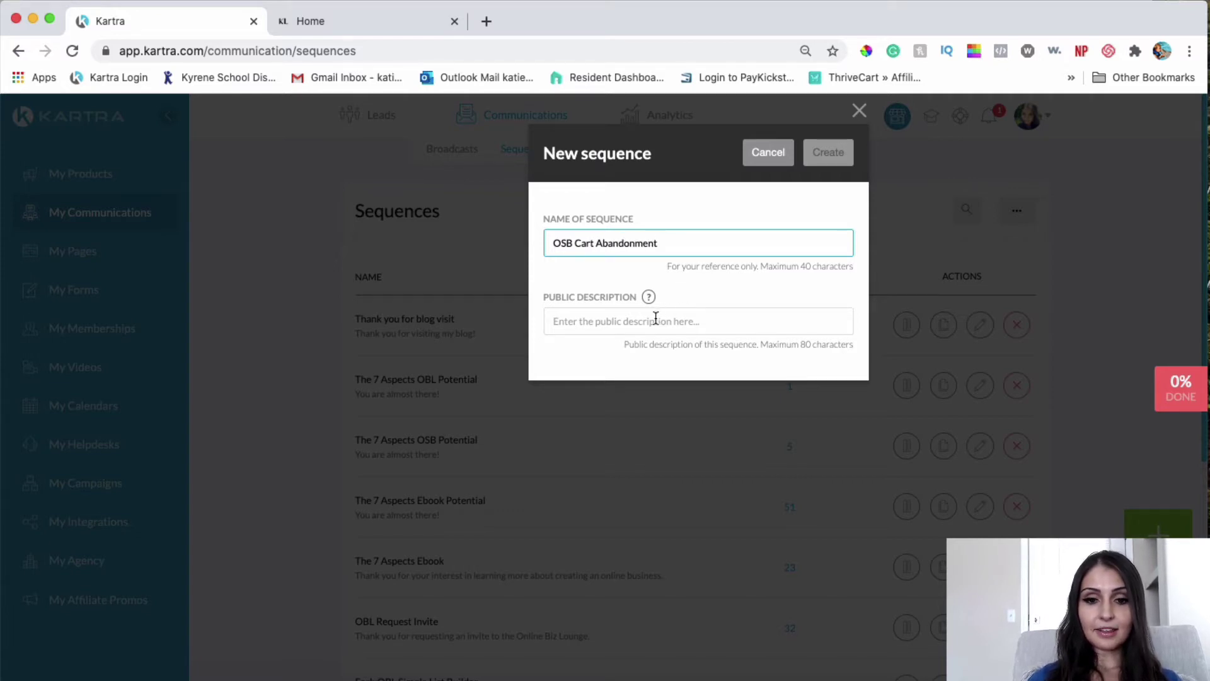
click(655, 318)
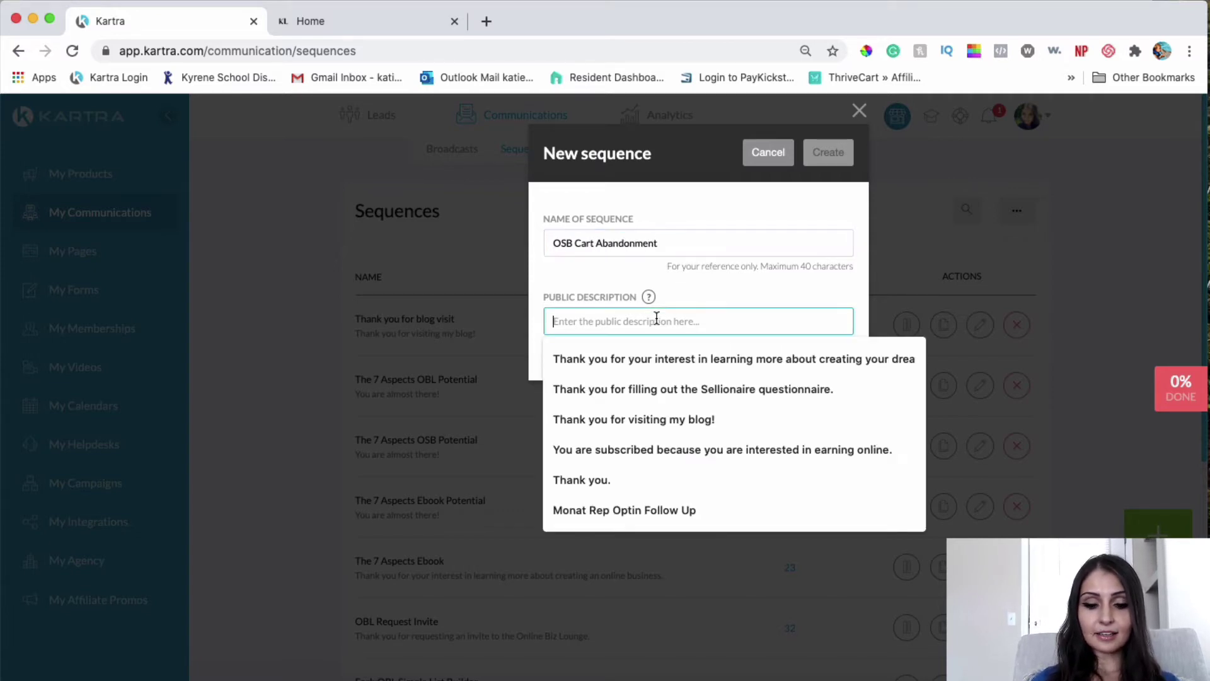
text(TH)
key(BackSpace)
key(BackSpace)
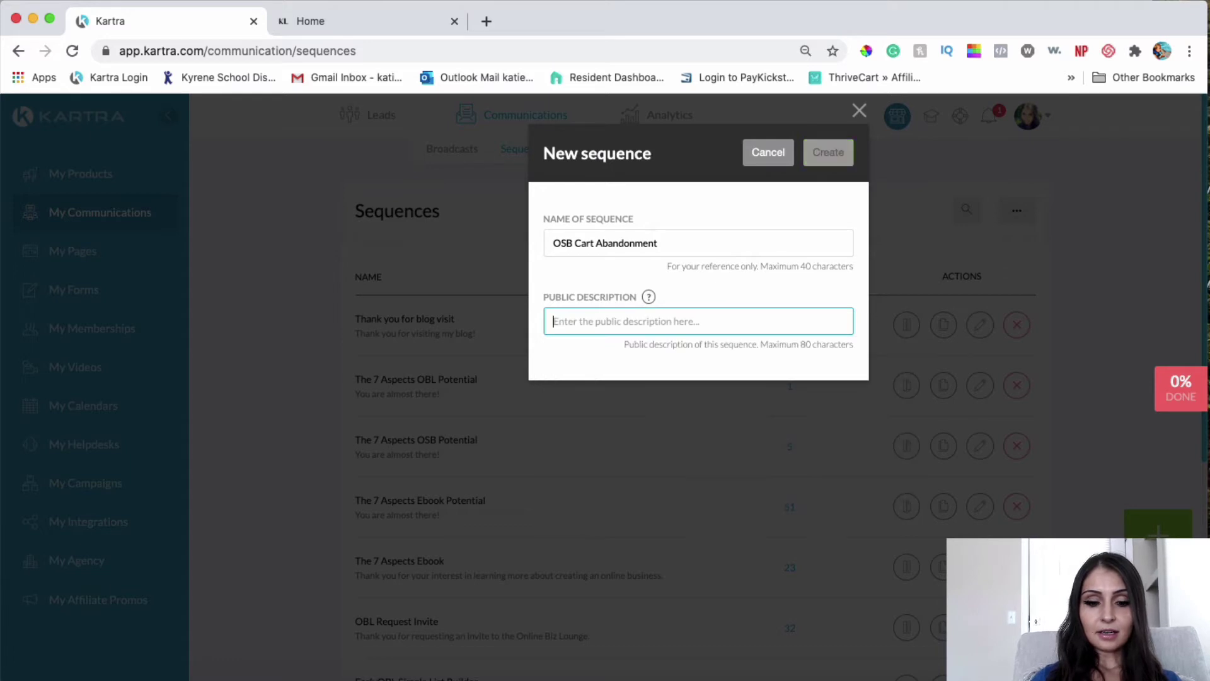
text(Thank y)
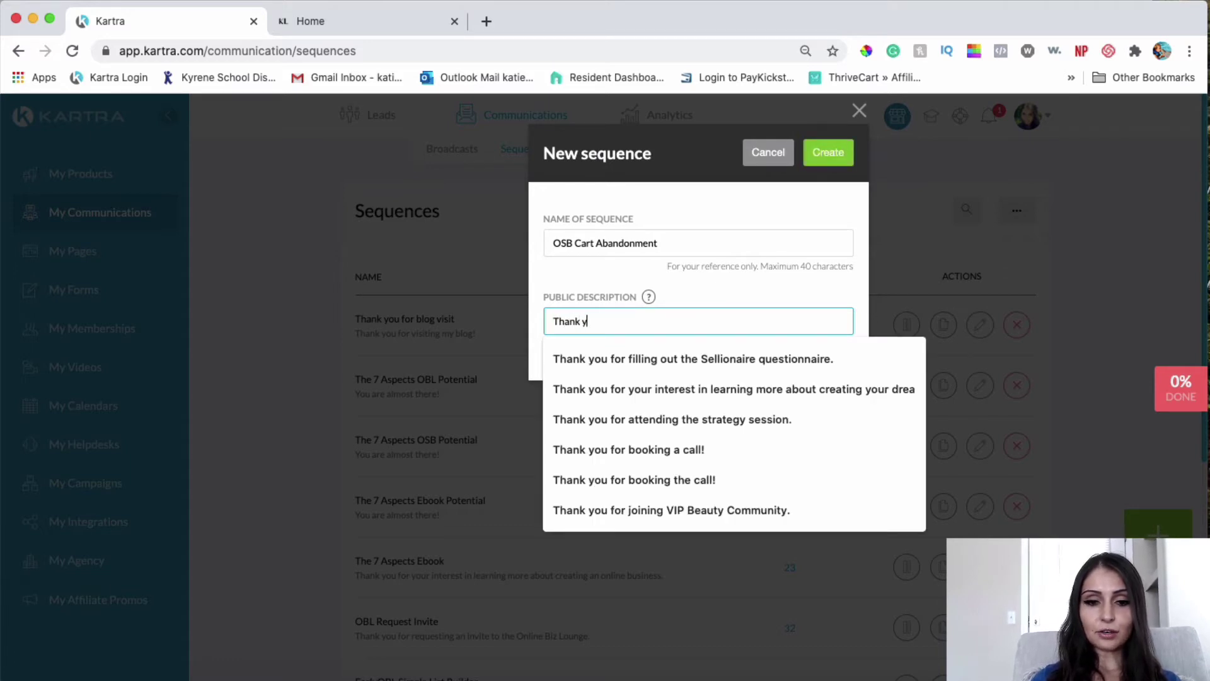
text(ou for )
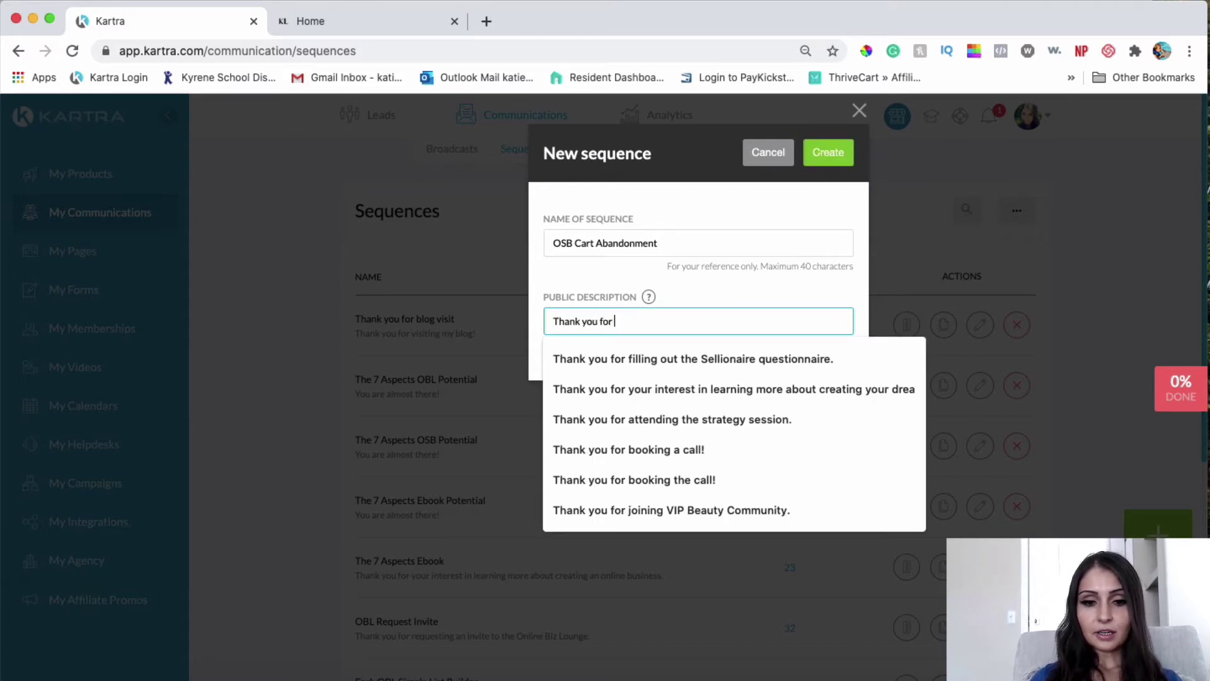
text(your inte)
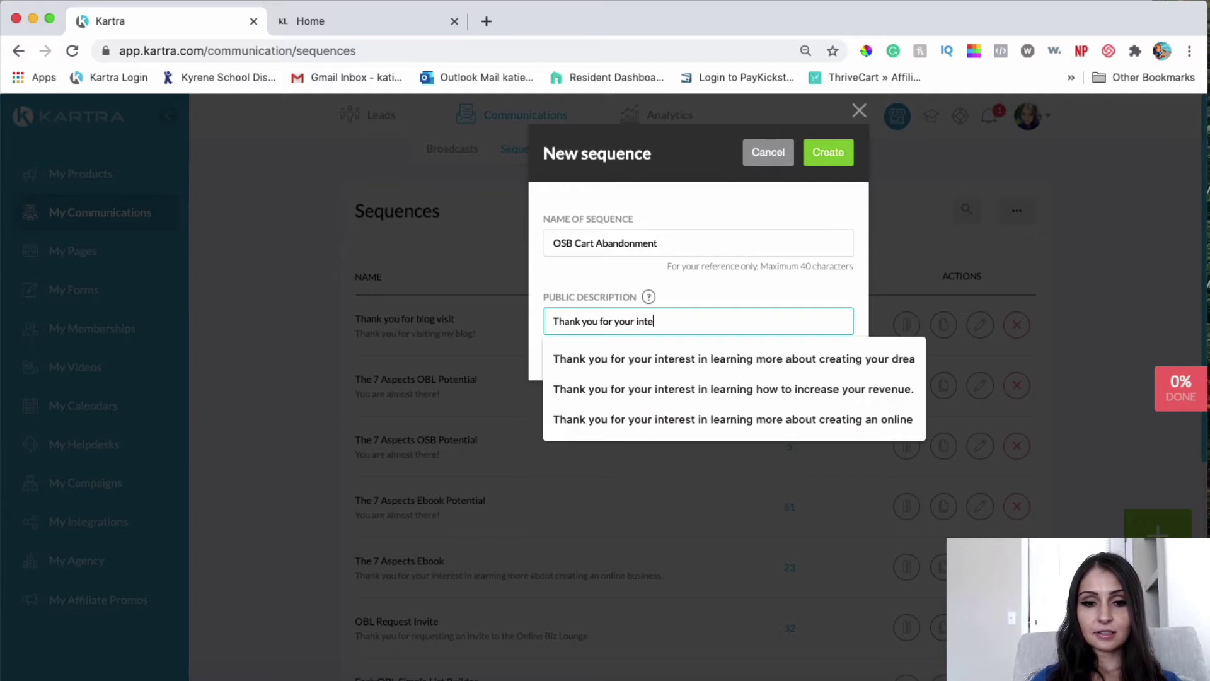
text(rest in learning more about an online business)
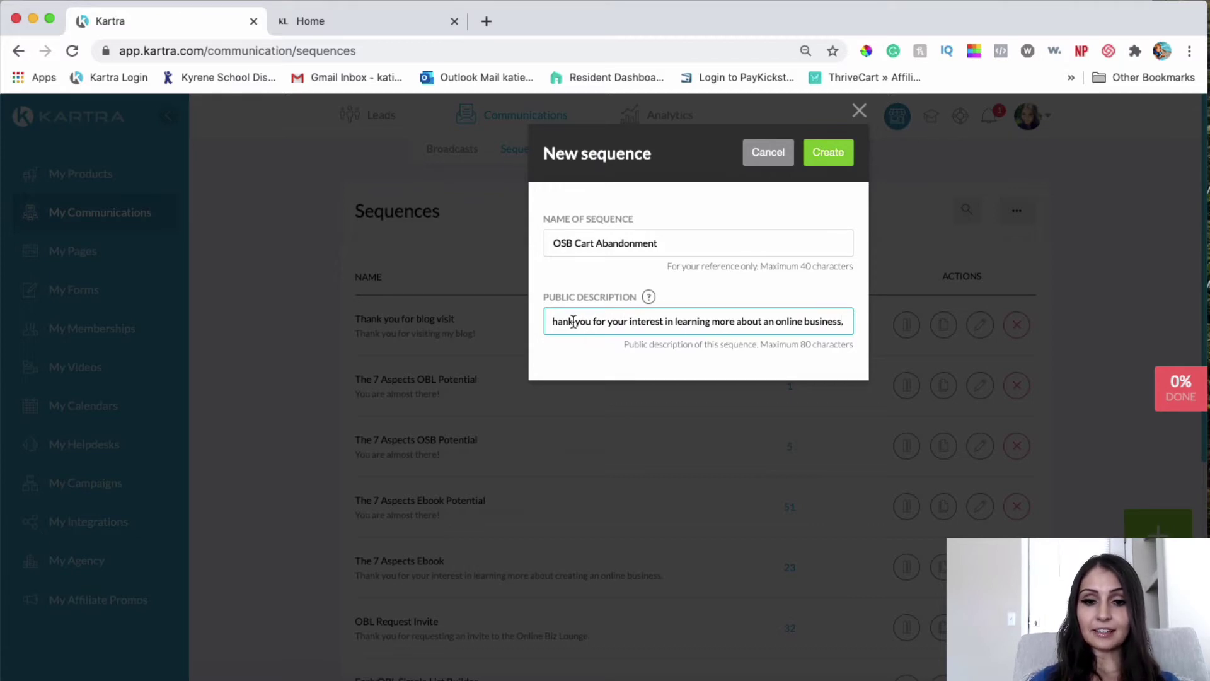
text(.)
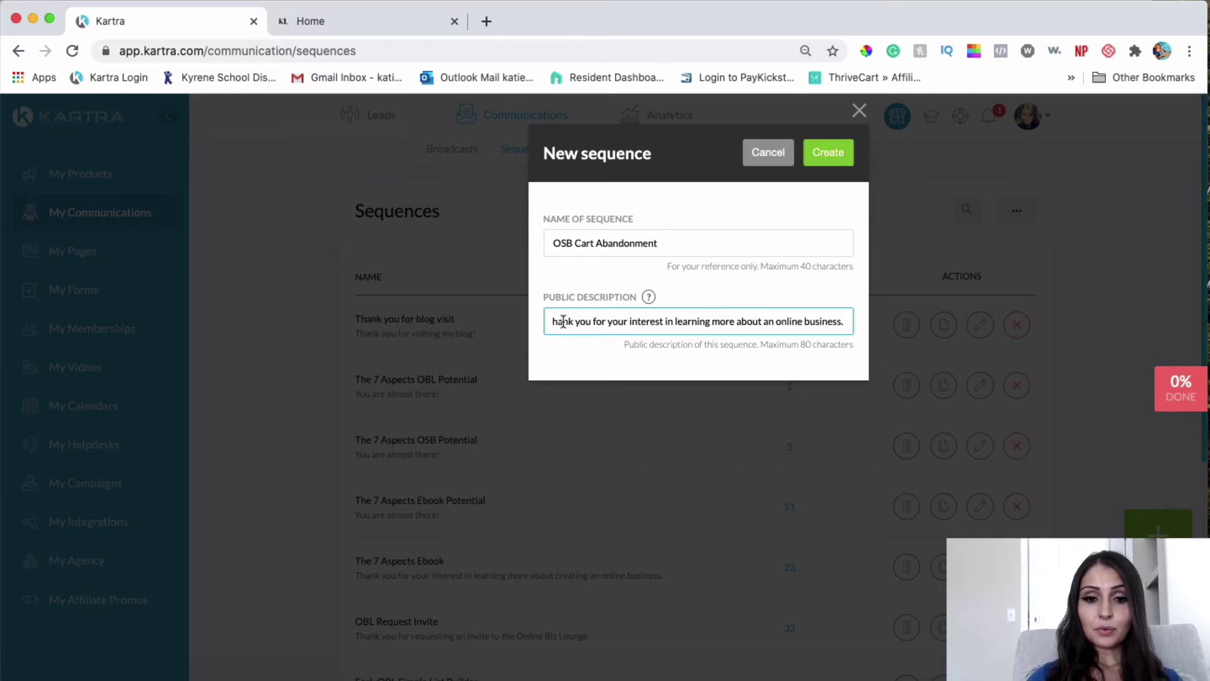
key(Up)
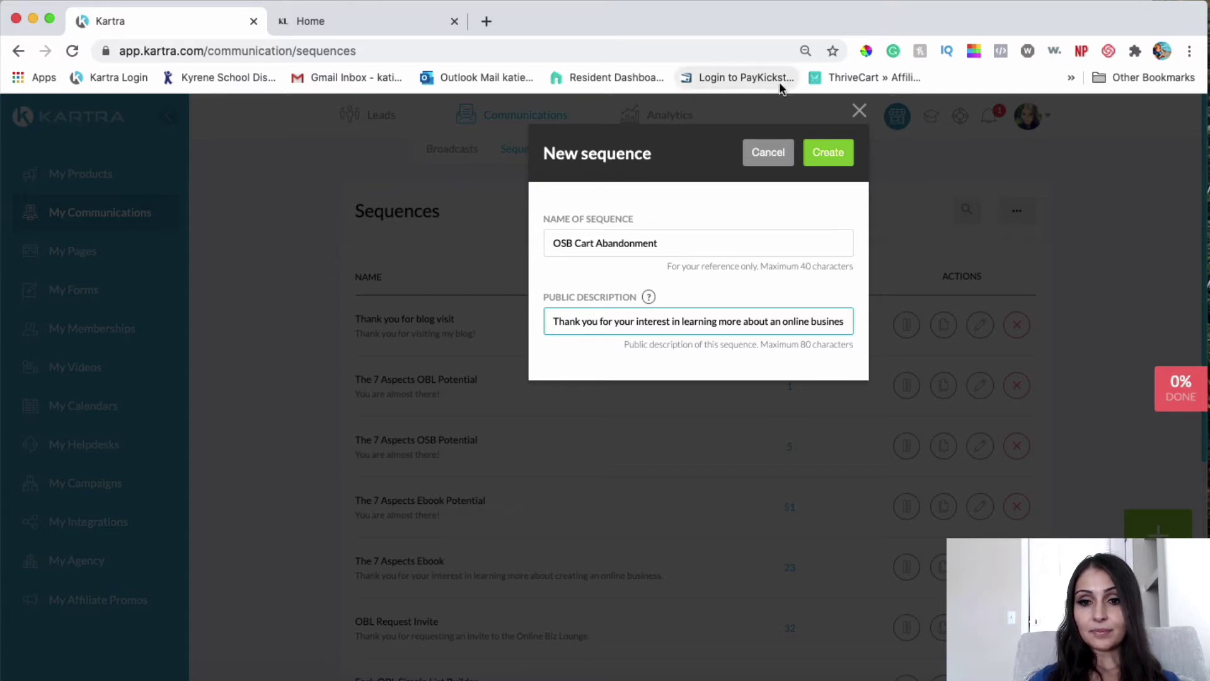
click(827, 154)
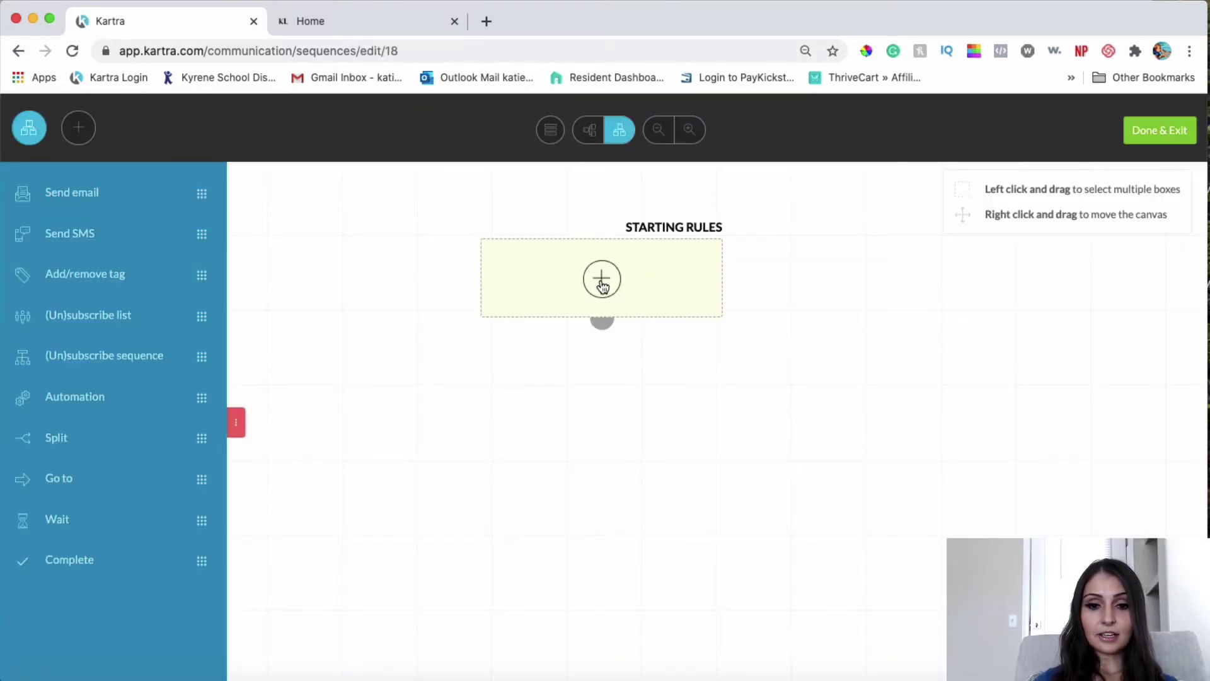
Step: Add and save a Page visit starting rule for the Kartra page 7aspects OSB Checkout
click(602, 282)
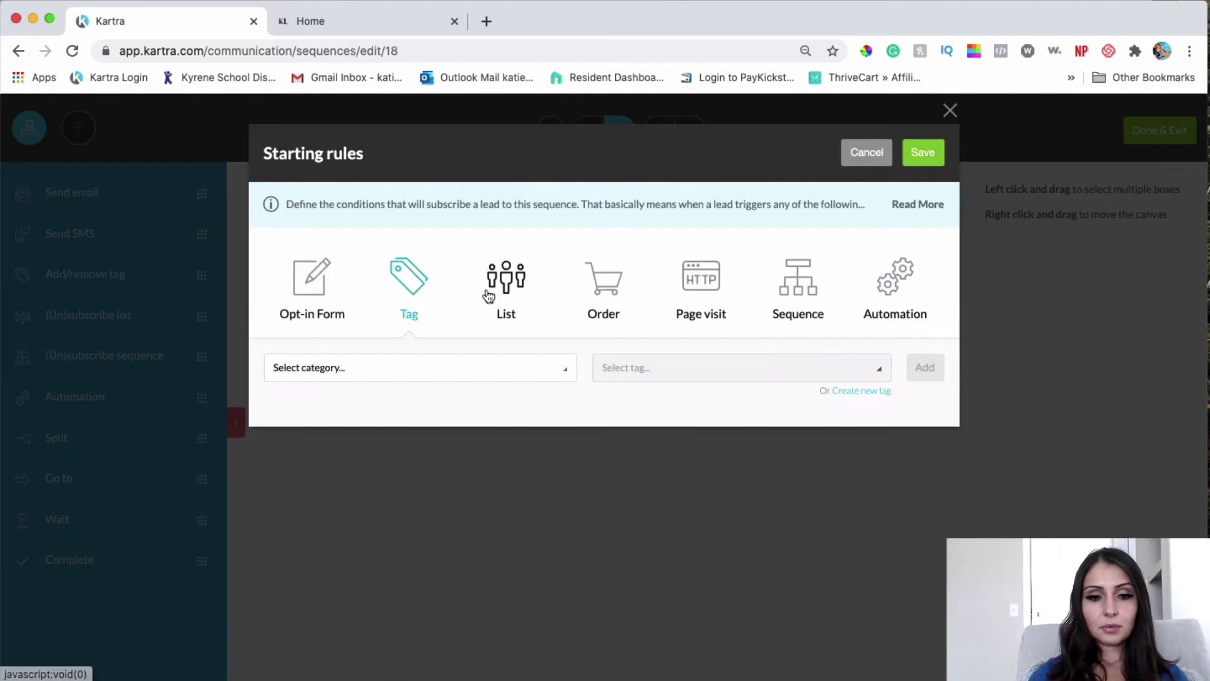
click(718, 287)
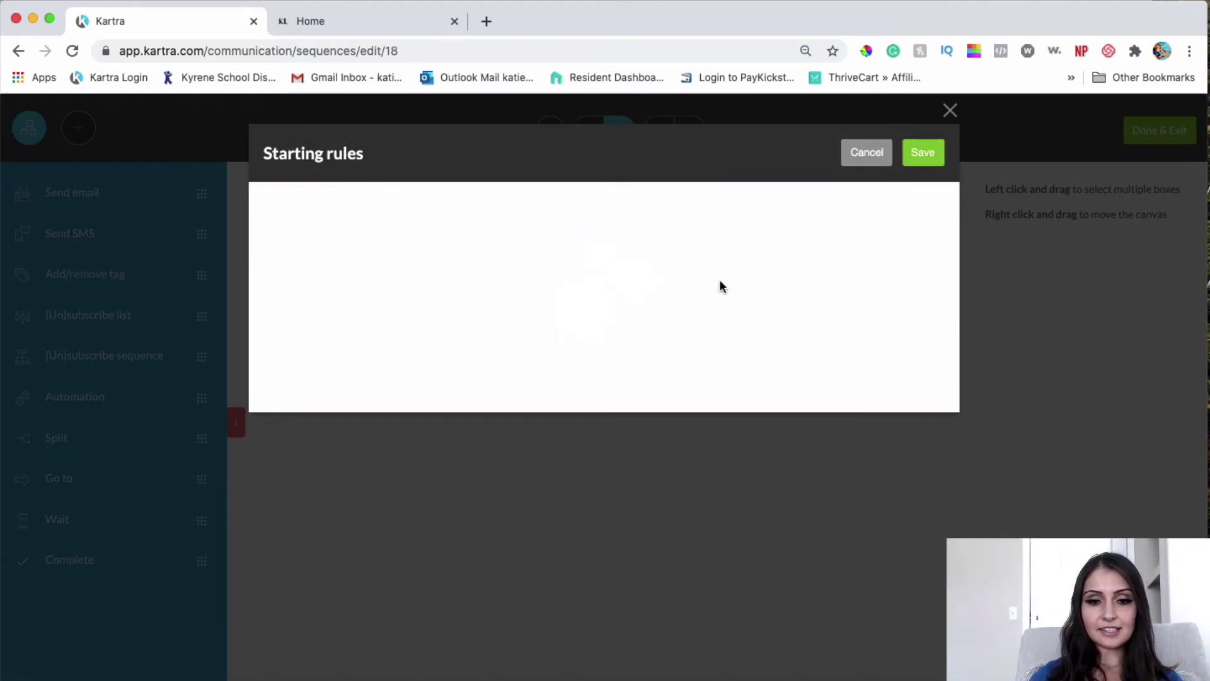
click(352, 371)
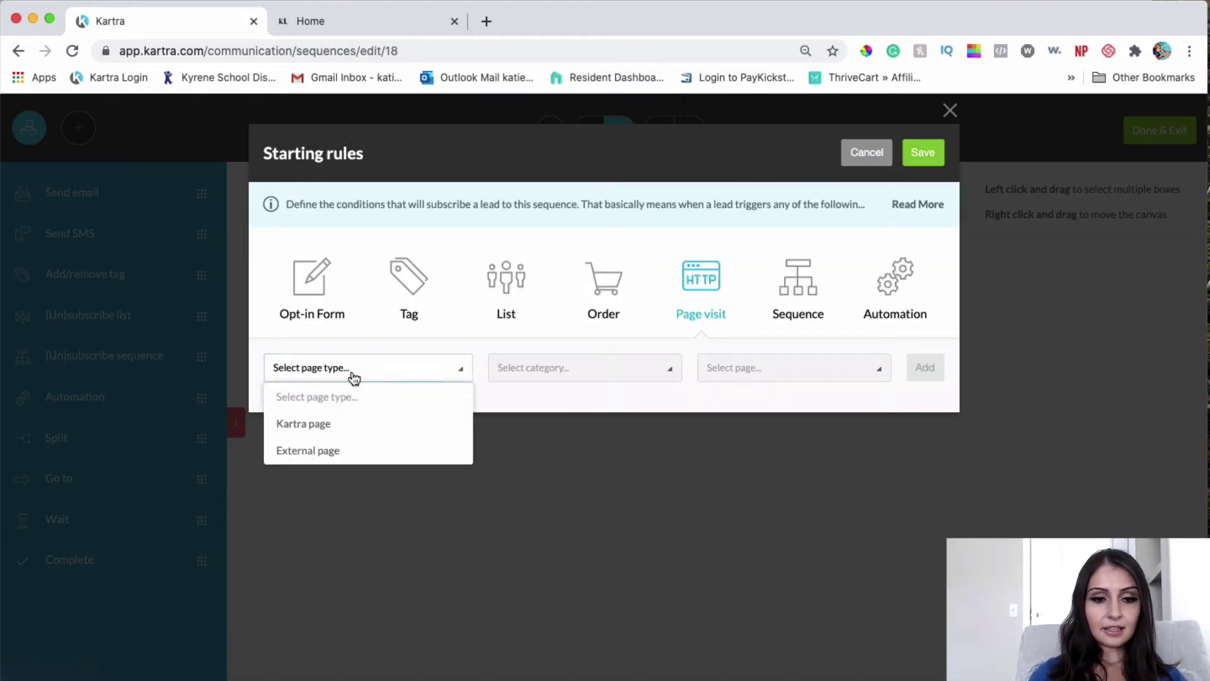
click(333, 424)
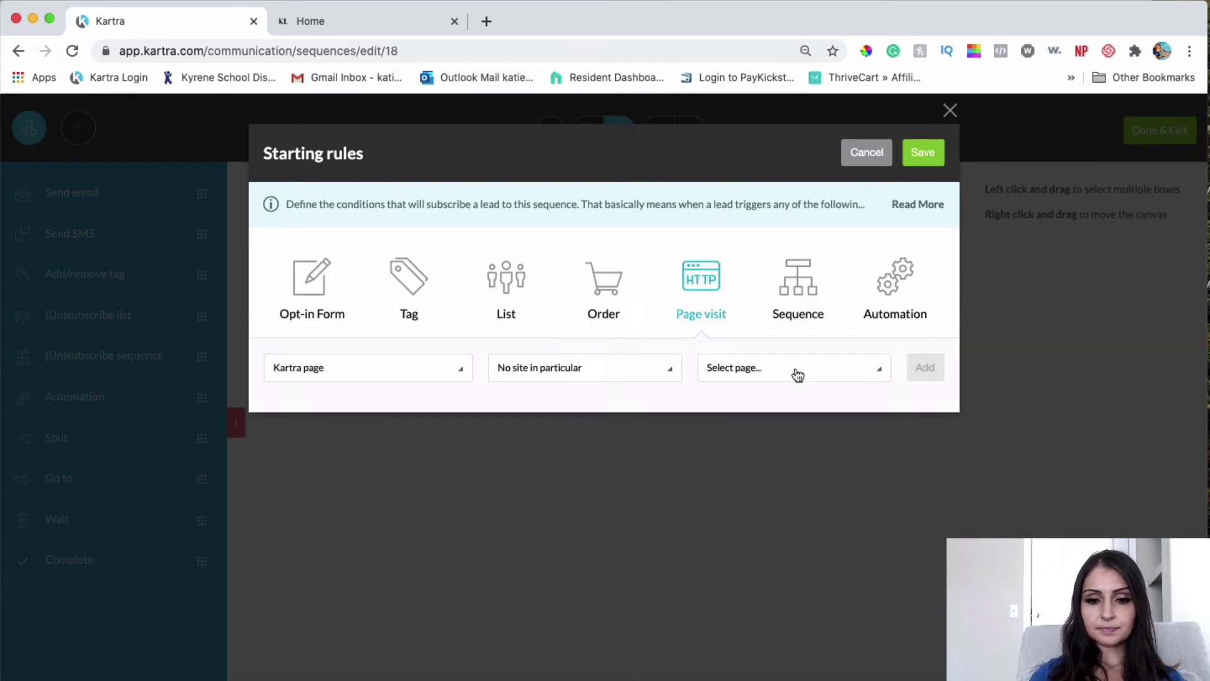
click(782, 375)
scroll(805, 458, down, 3)
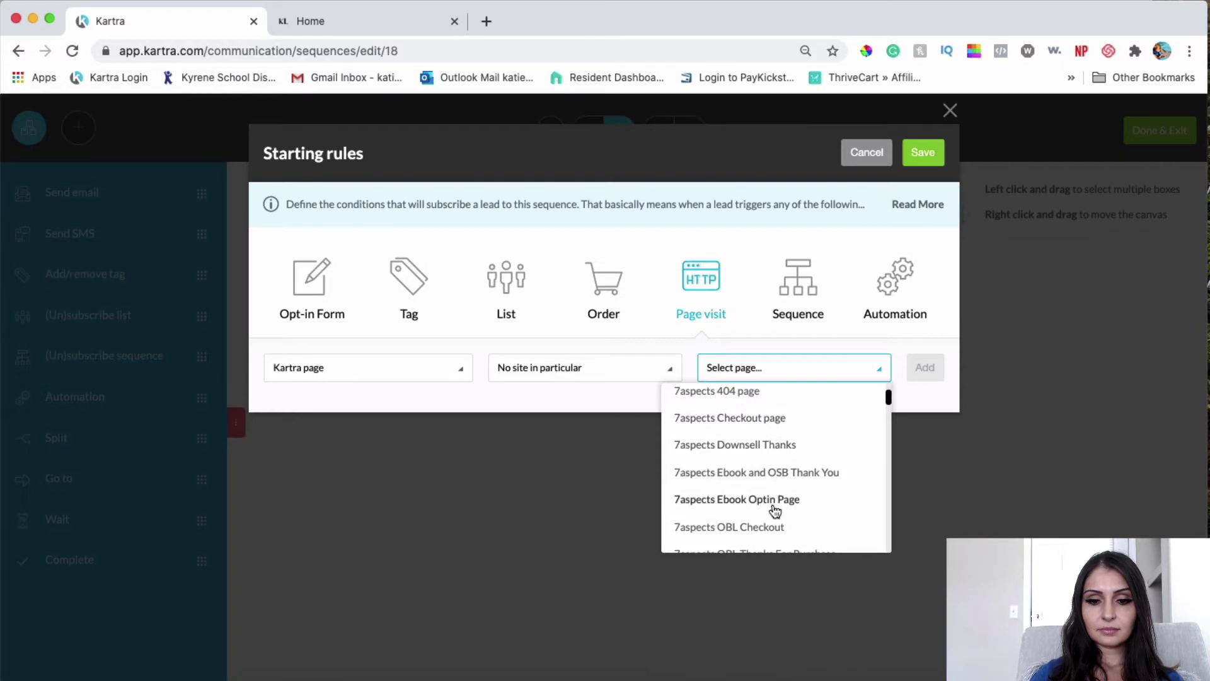
scroll(775, 510, down, 5)
scroll(774, 510, up, 3)
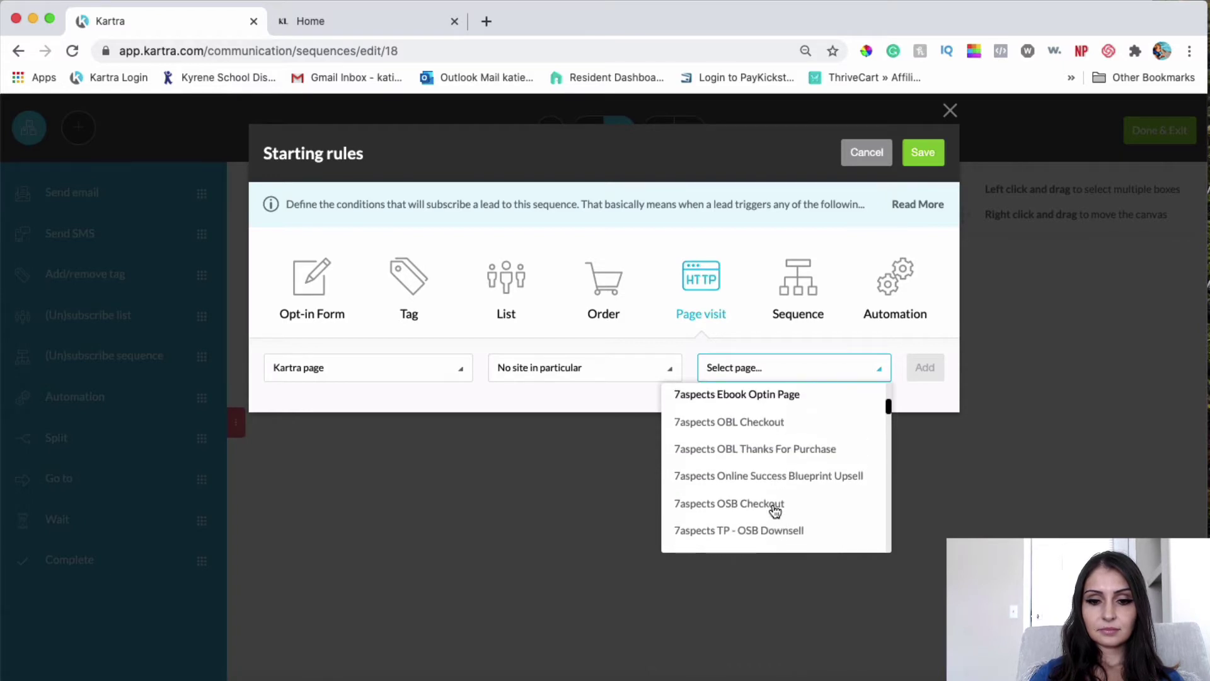
scroll(775, 510, down, 1)
click(773, 507)
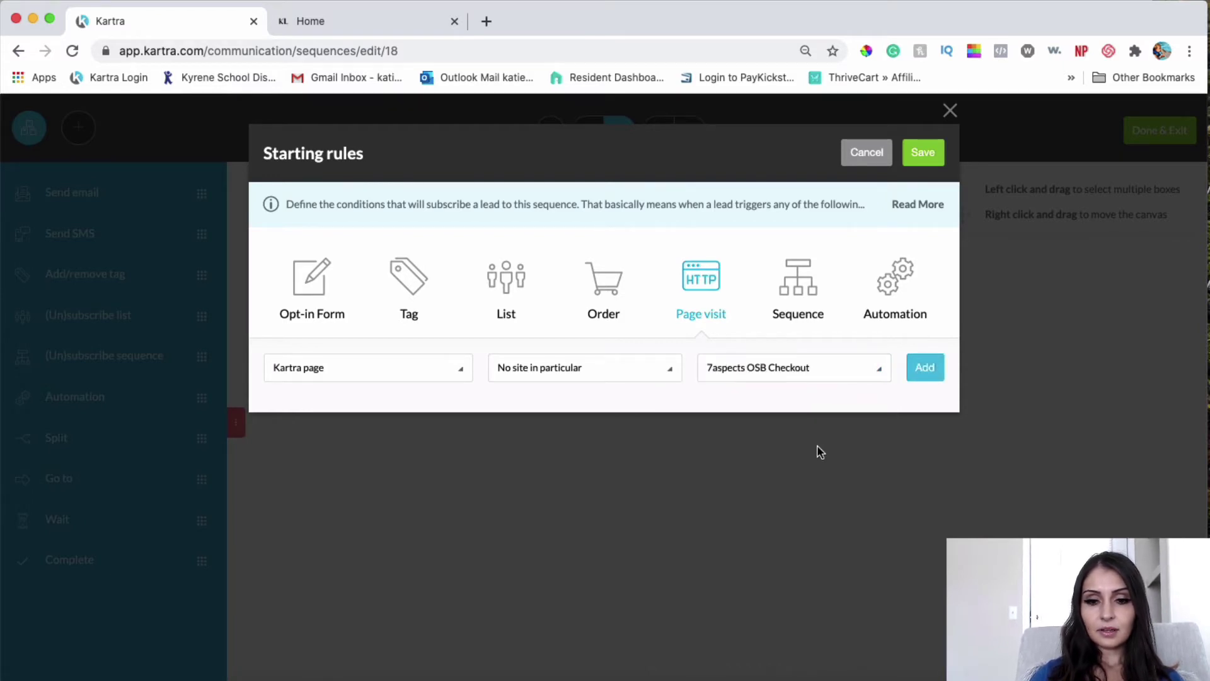
click(927, 368)
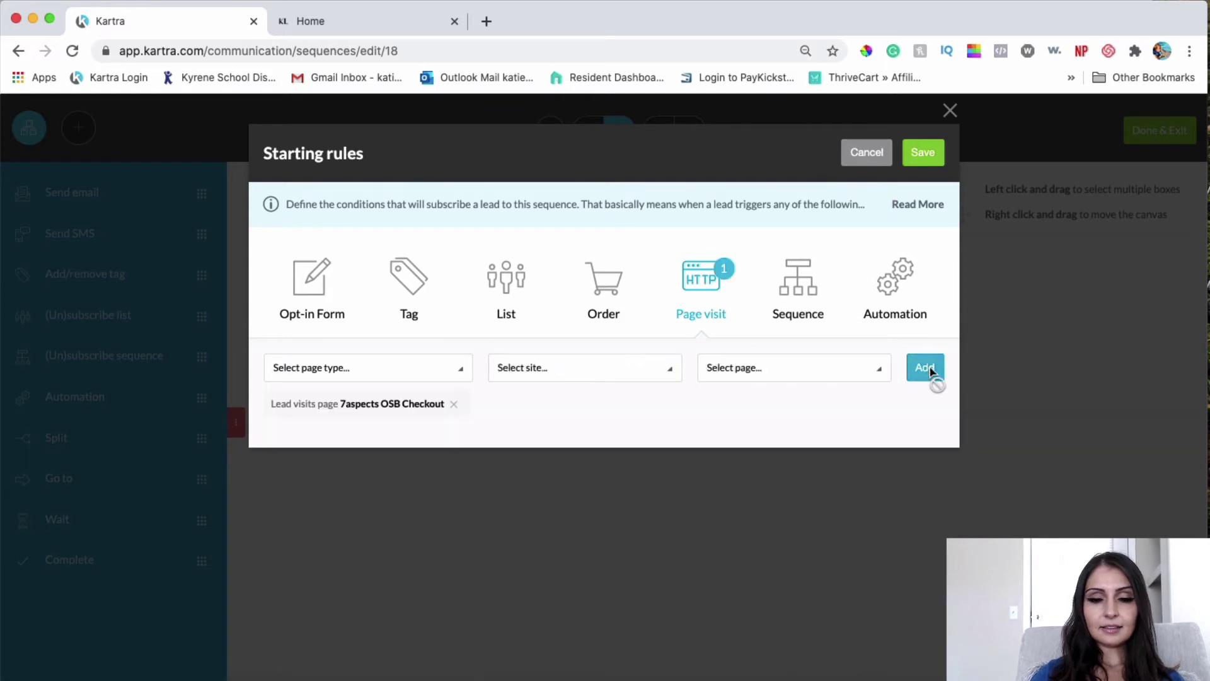
click(932, 153)
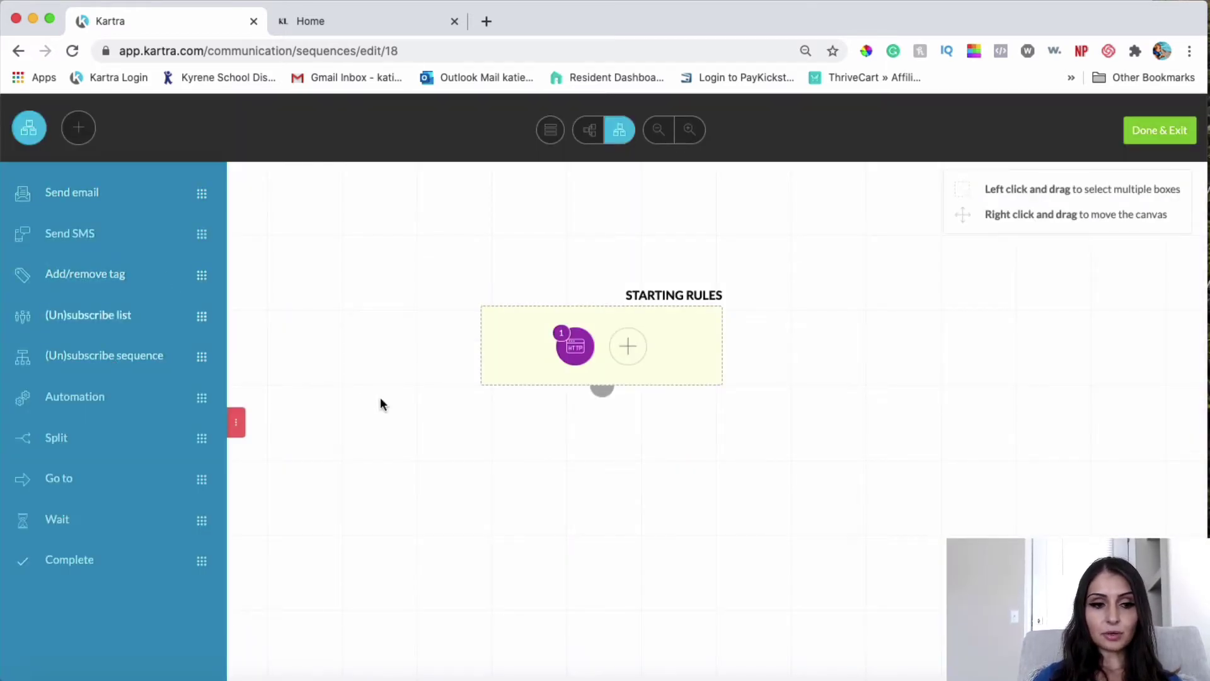
Step: Add a send-email step below the starting rules, delayed by 1 hour
drag(88, 192, 586, 492)
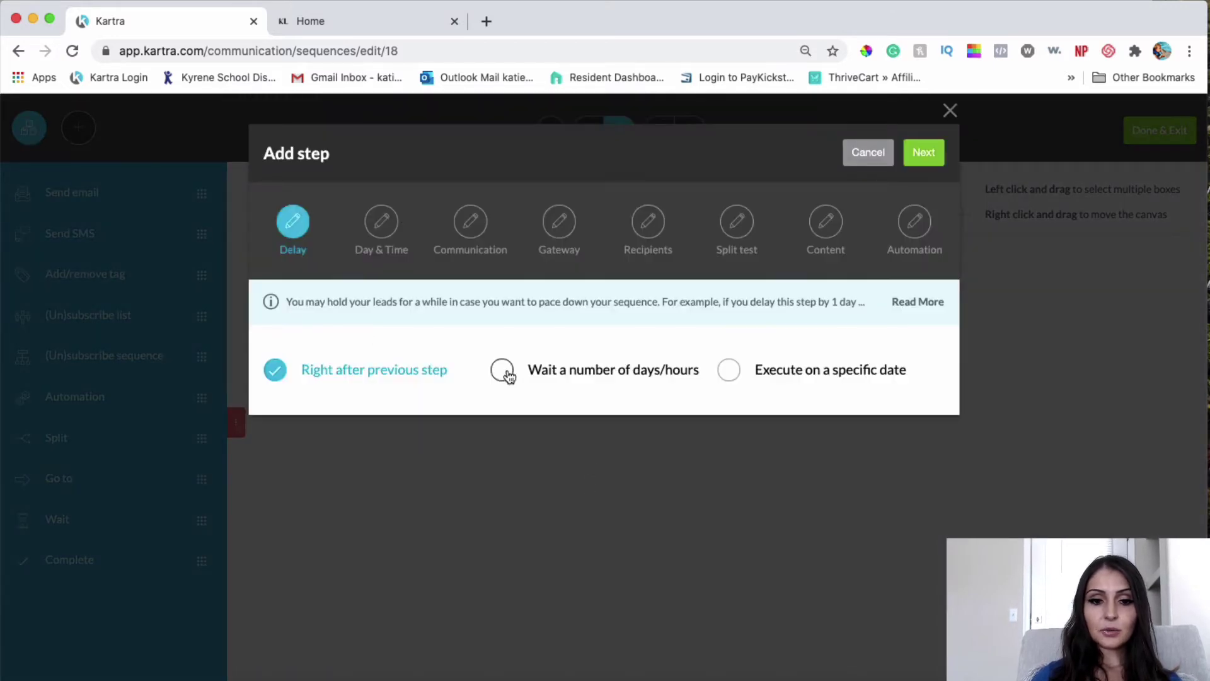
click(501, 369)
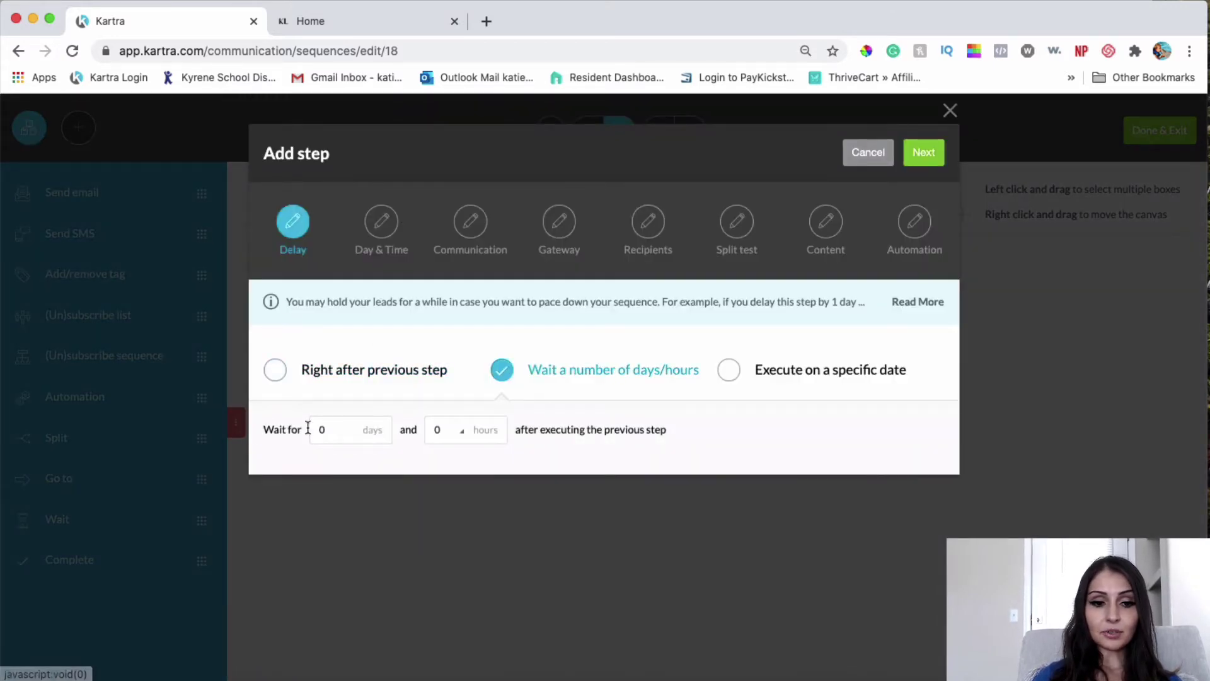
click(449, 432)
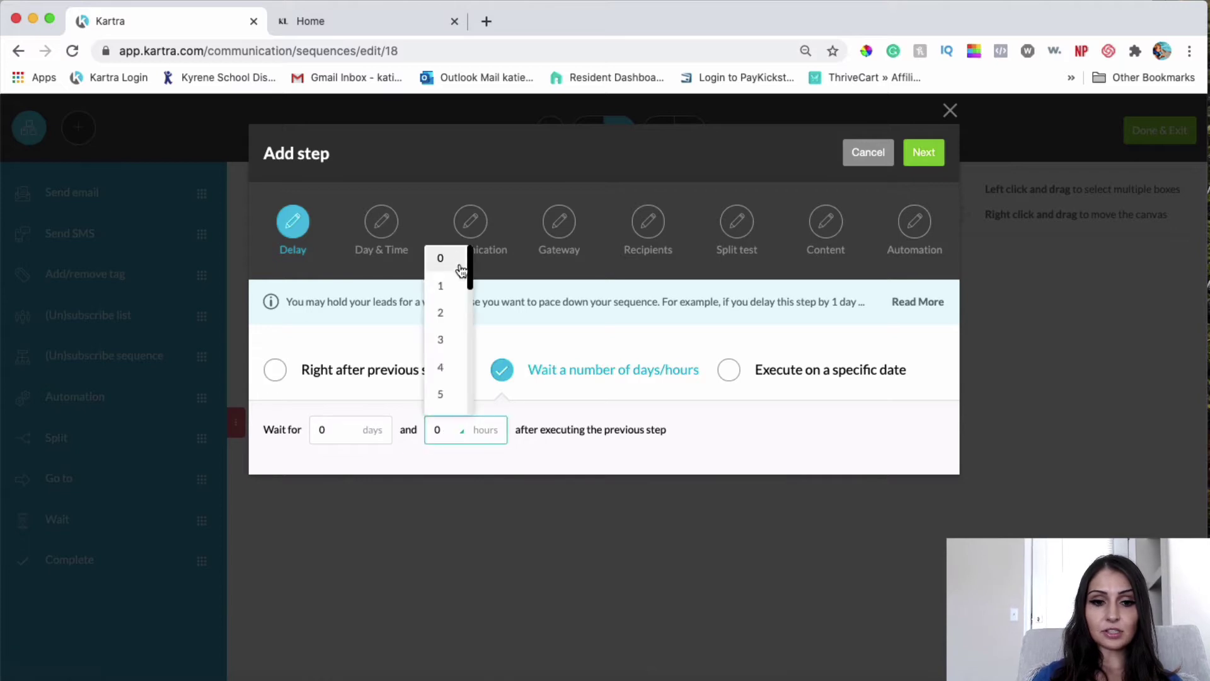
click(440, 285)
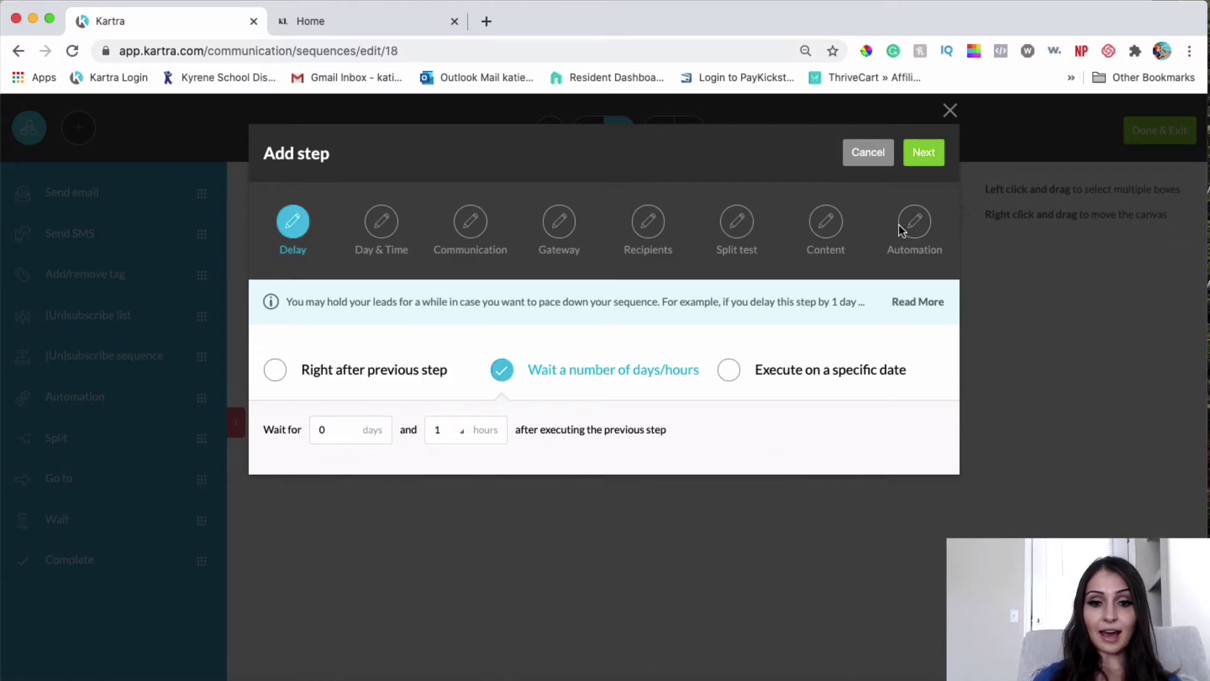
click(925, 161)
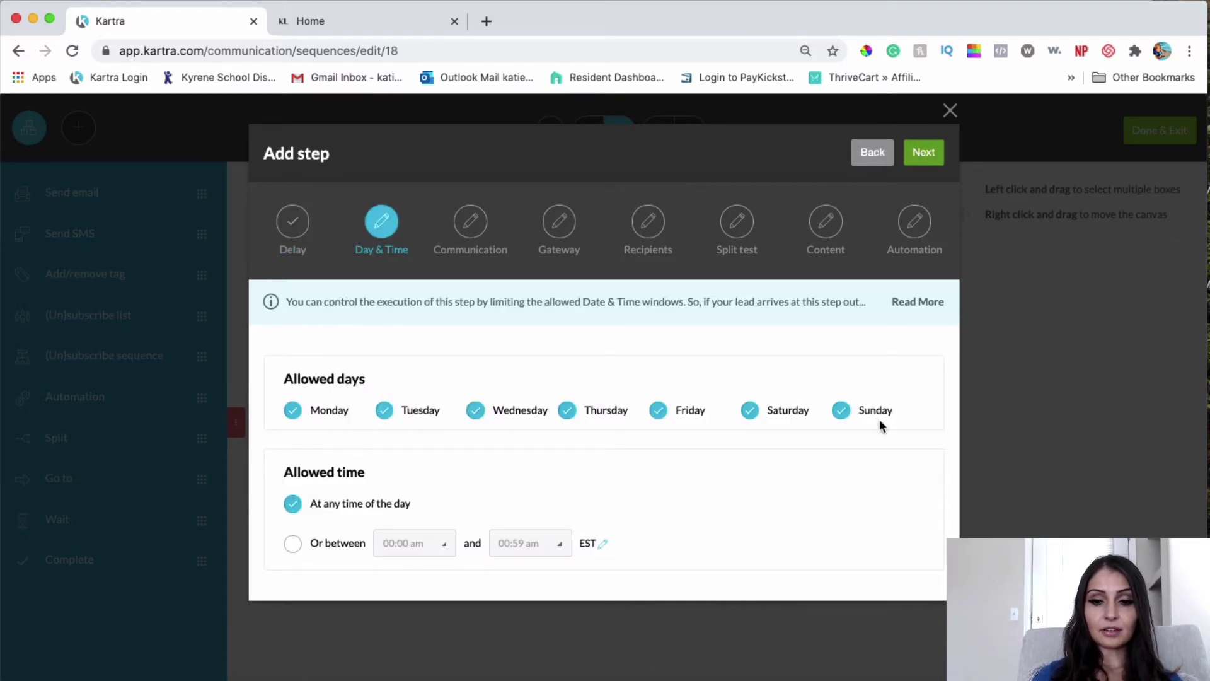
Step: Name the broadcast 'Heads up! Your purchase is NOT complete'
click(932, 157)
click(414, 349)
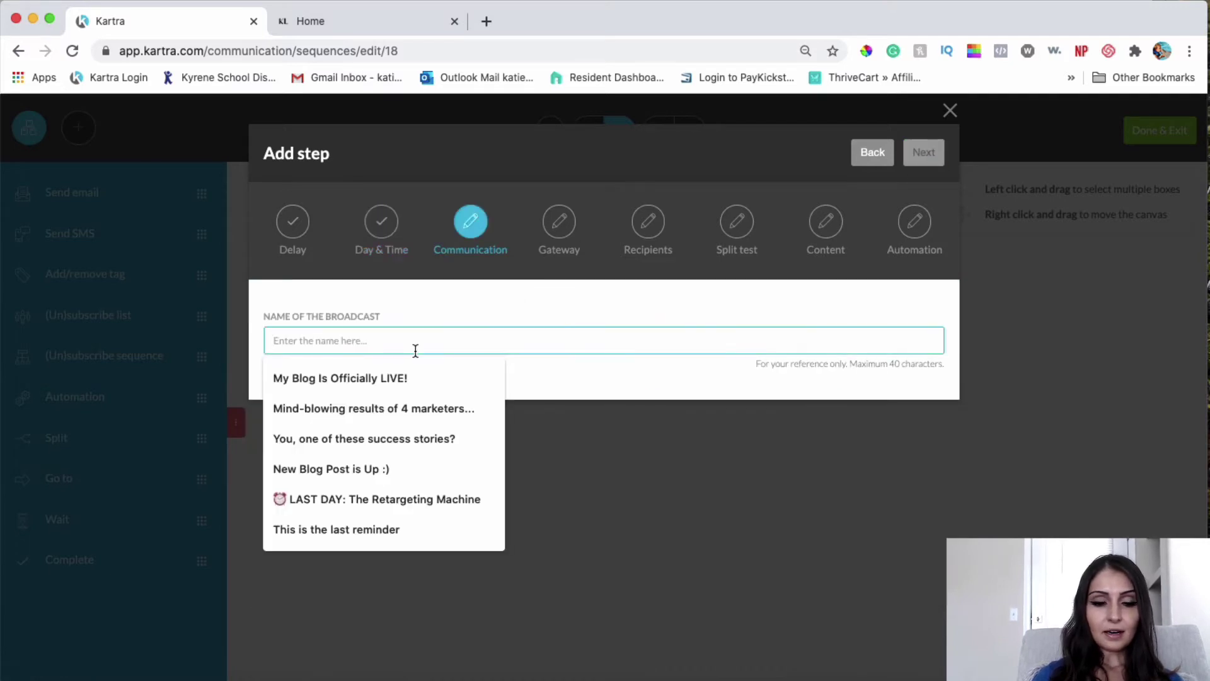
click(521, 325)
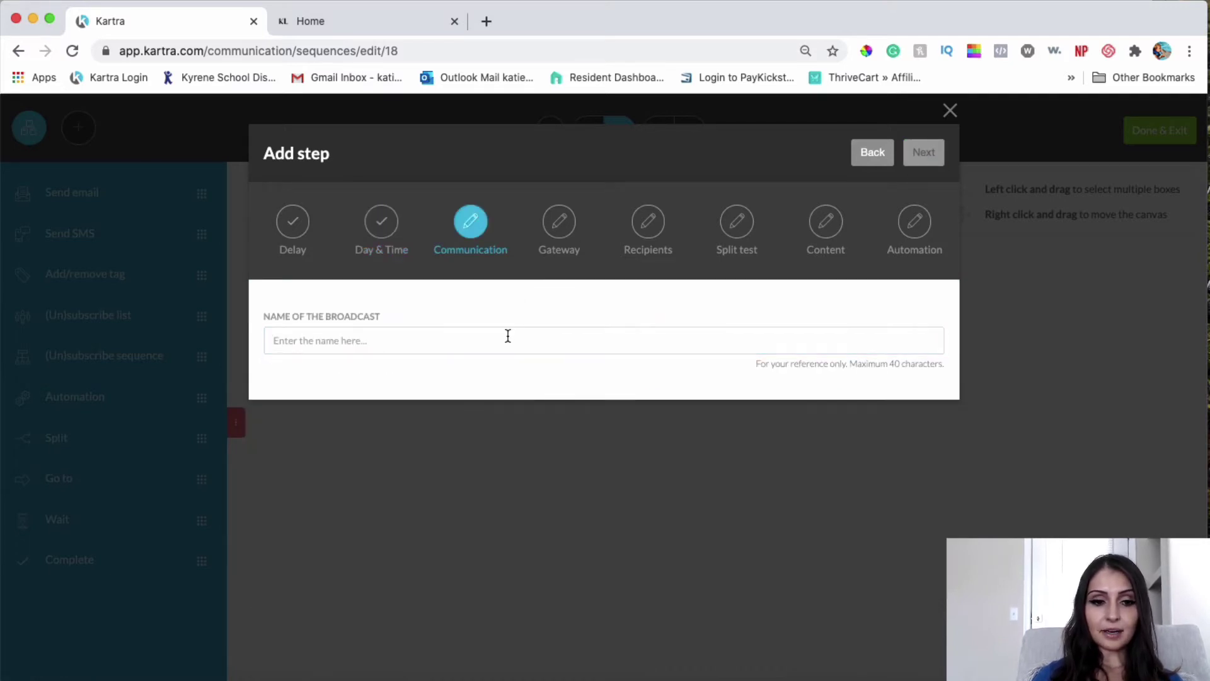
click(508, 336)
text(Heads up! Your purchase is NOT complete)
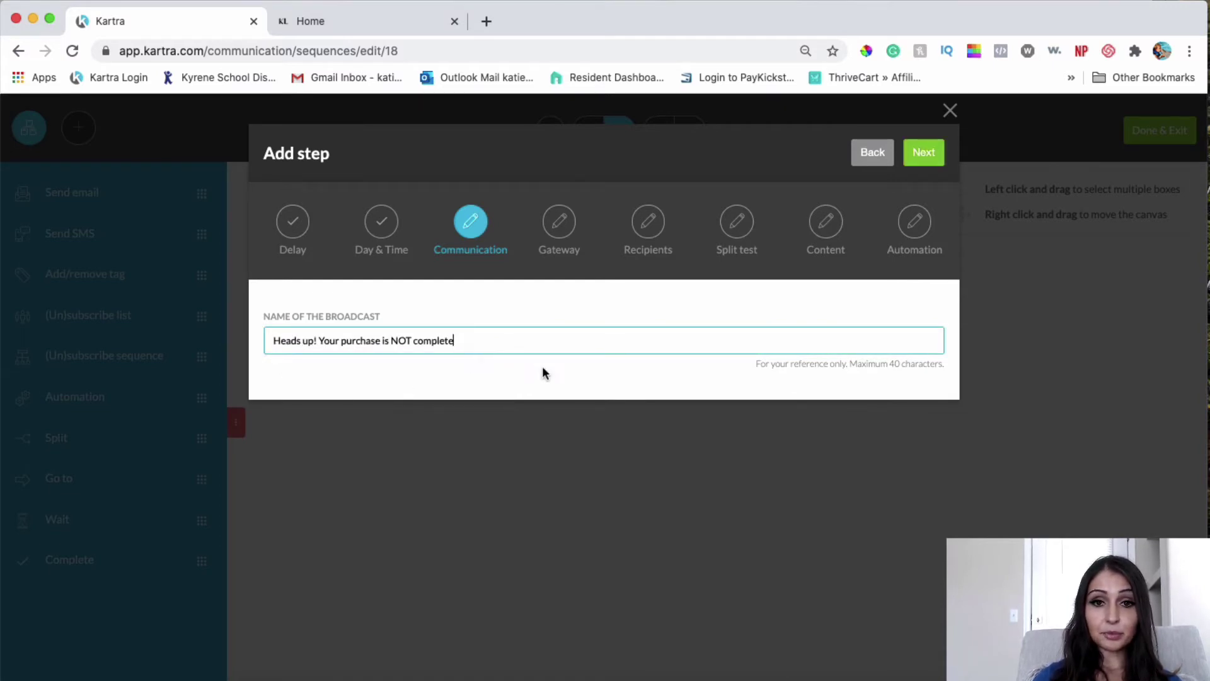
Step: Replace the Send From and Reply-To addresses with your own email address
click(923, 152)
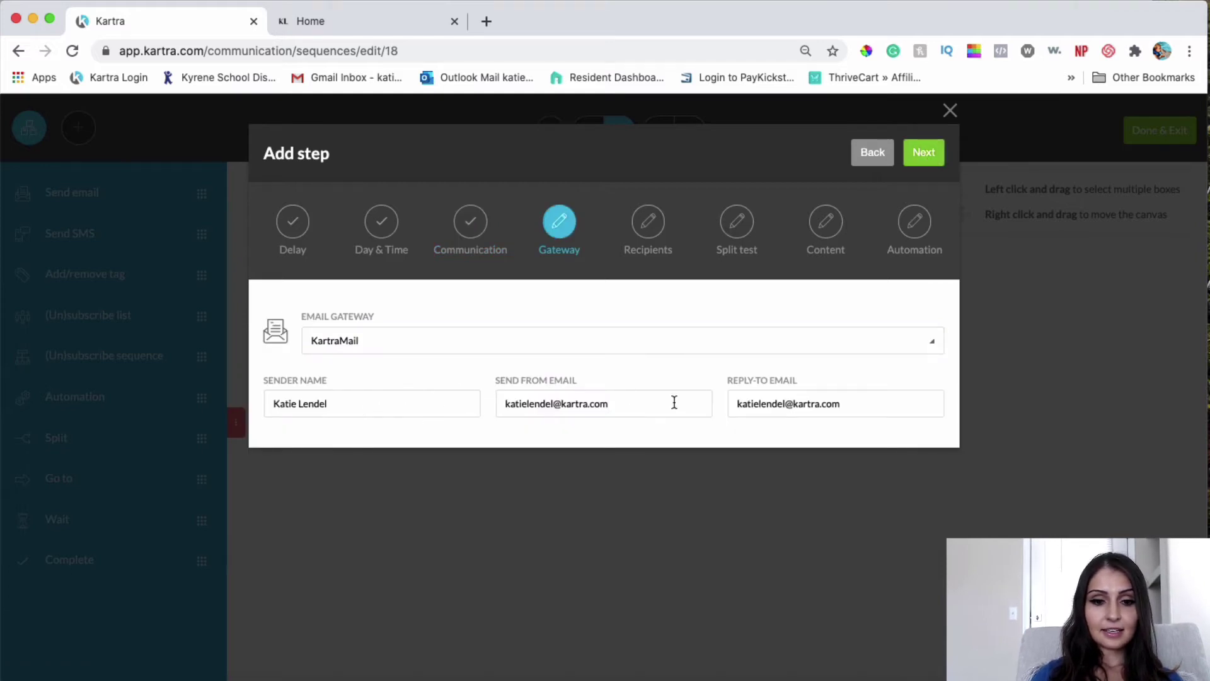
drag(674, 403, 501, 405)
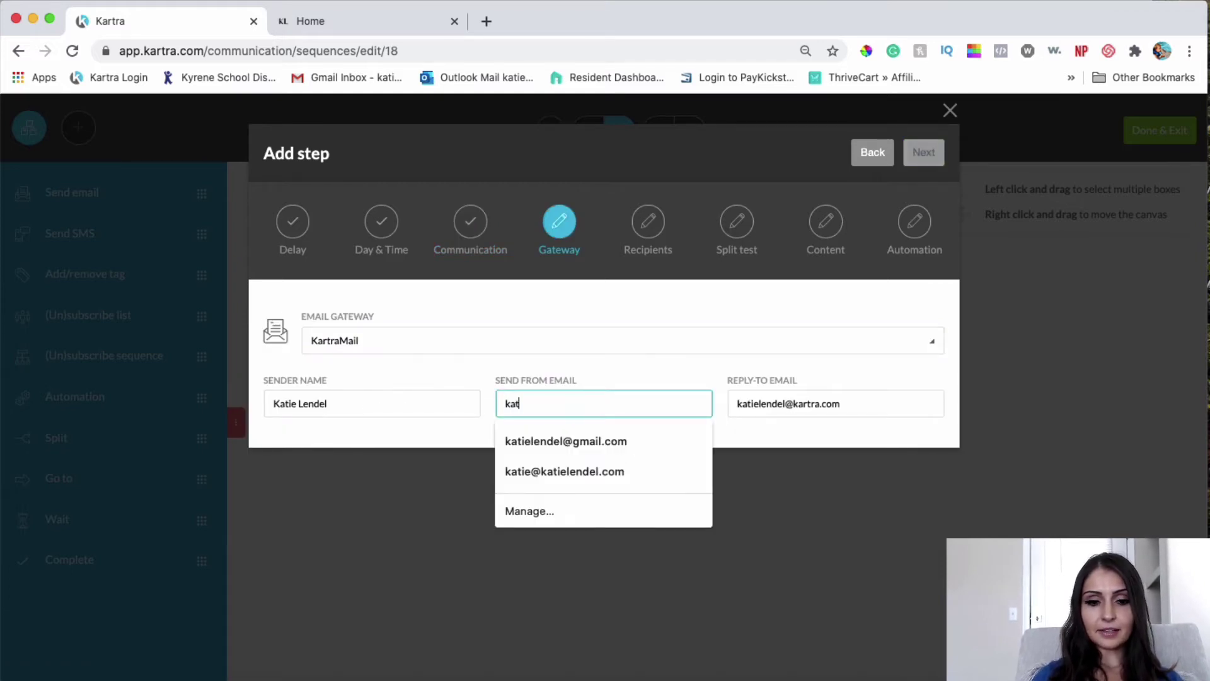
key(Tab)
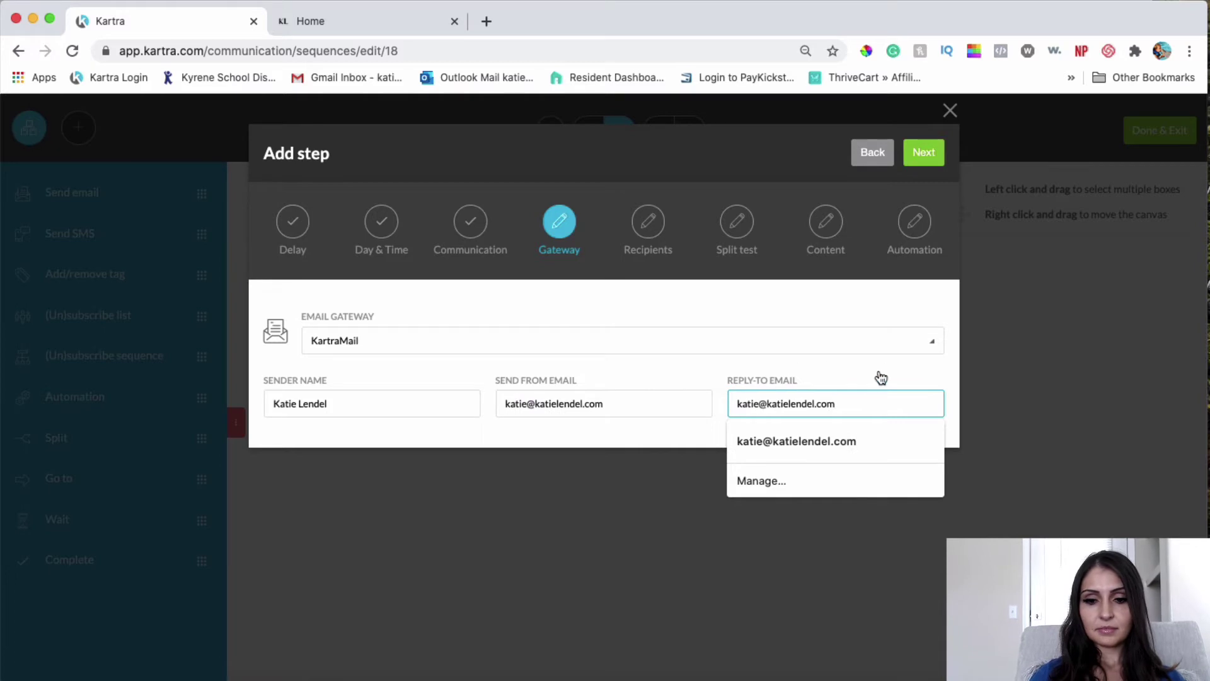
click(882, 373)
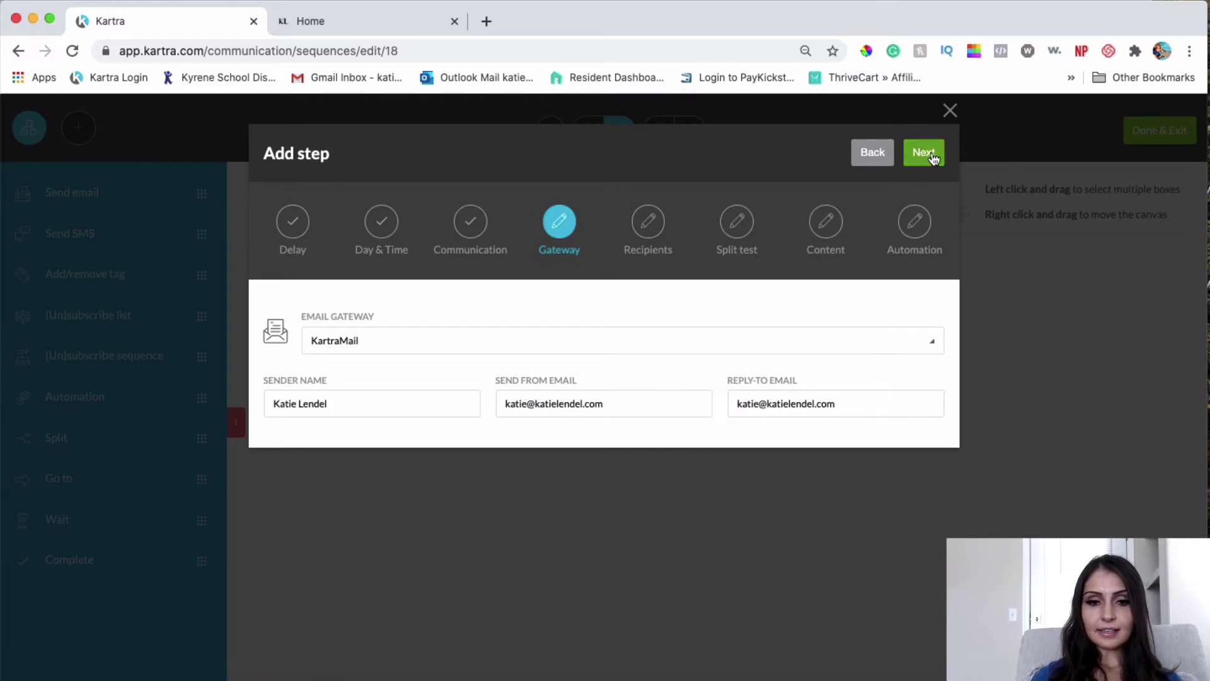
click(924, 153)
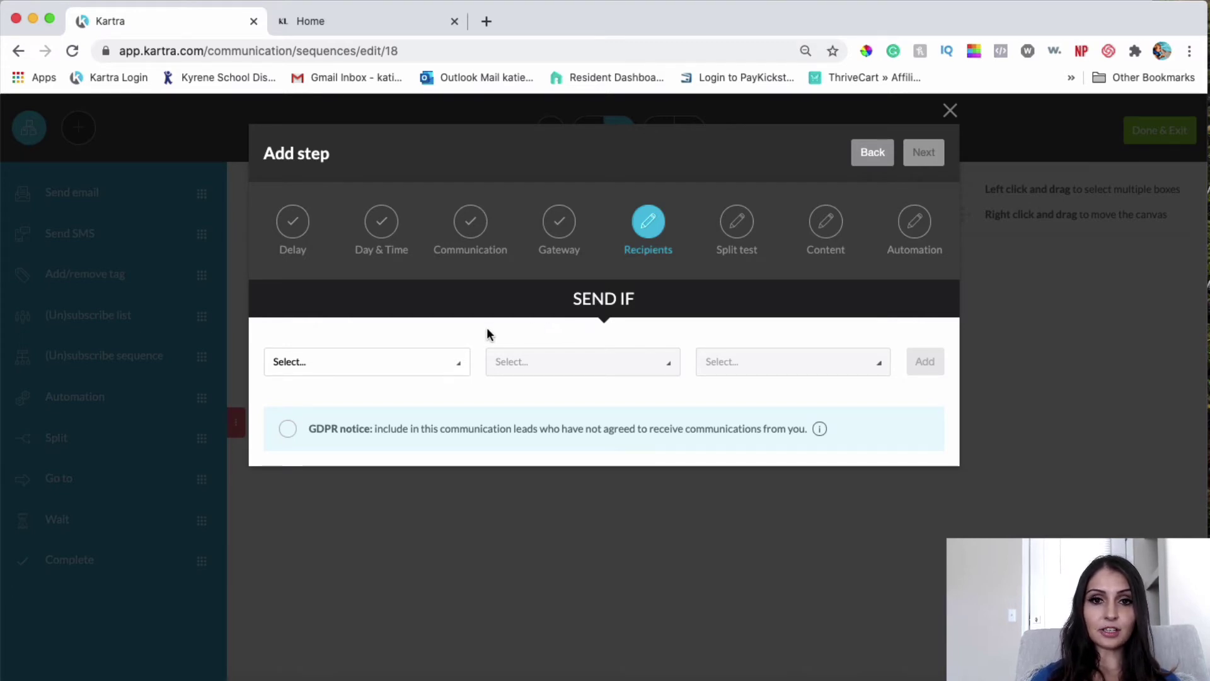
Step: Add a Has not purchased condition for Online Success Blueprint Course funnel and product, any price point
click(446, 358)
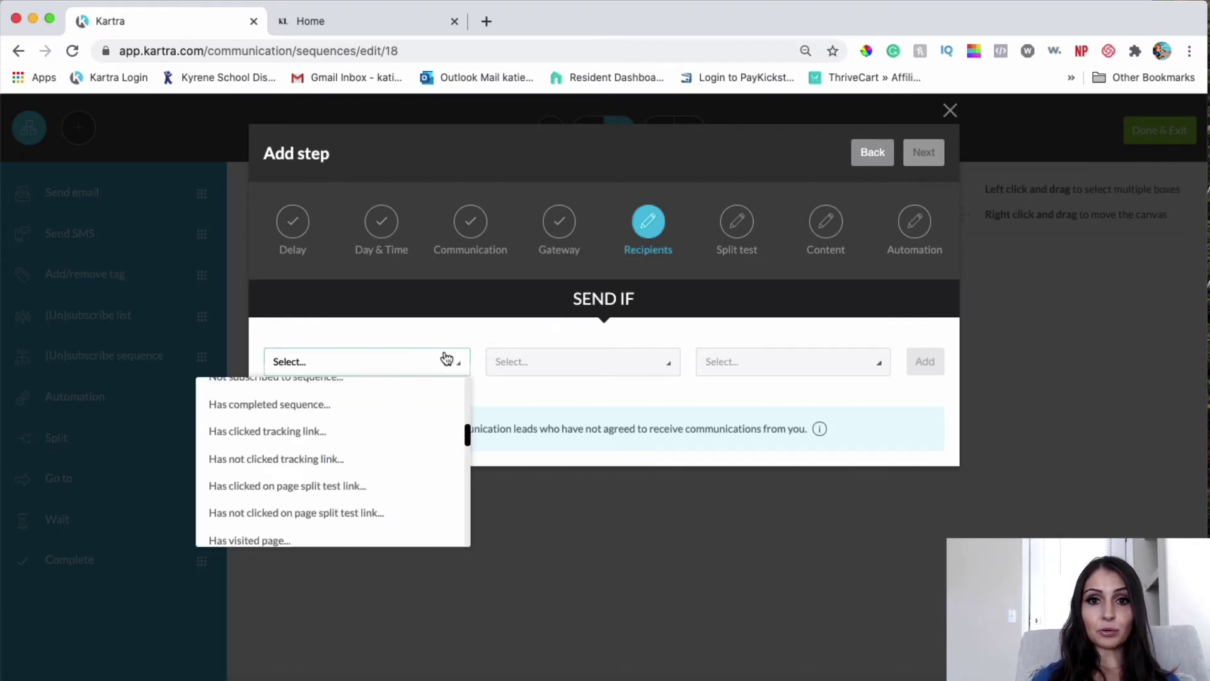
scroll(413, 470, down, 5)
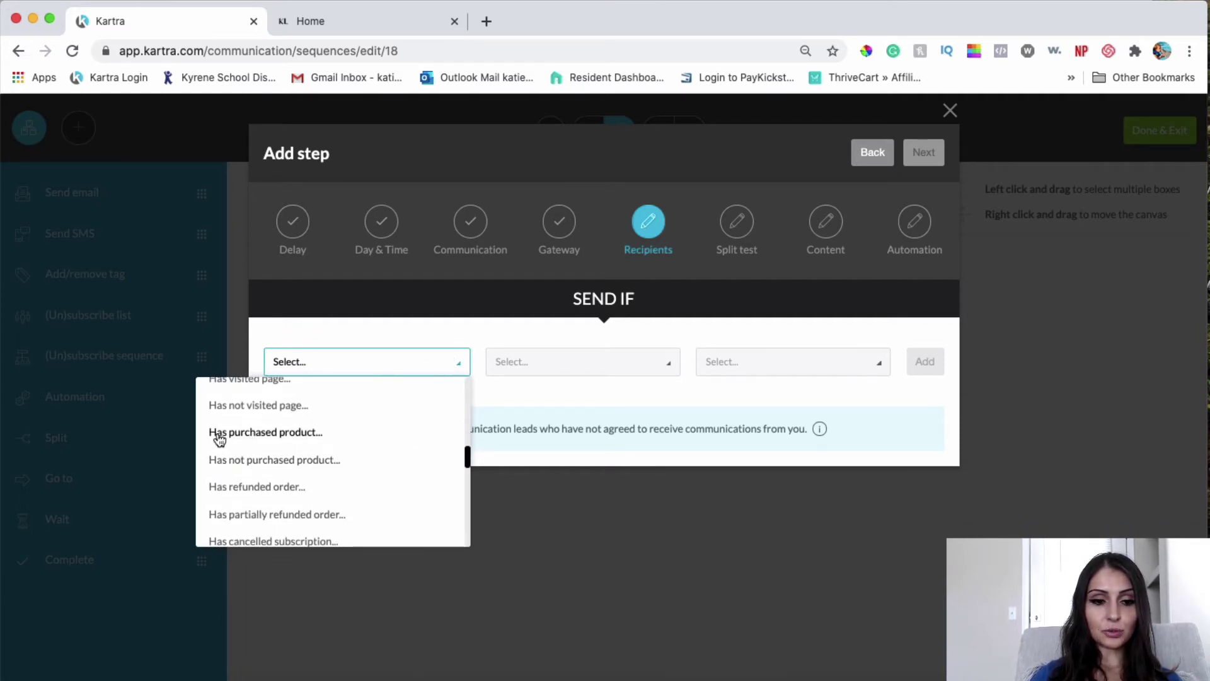
click(232, 462)
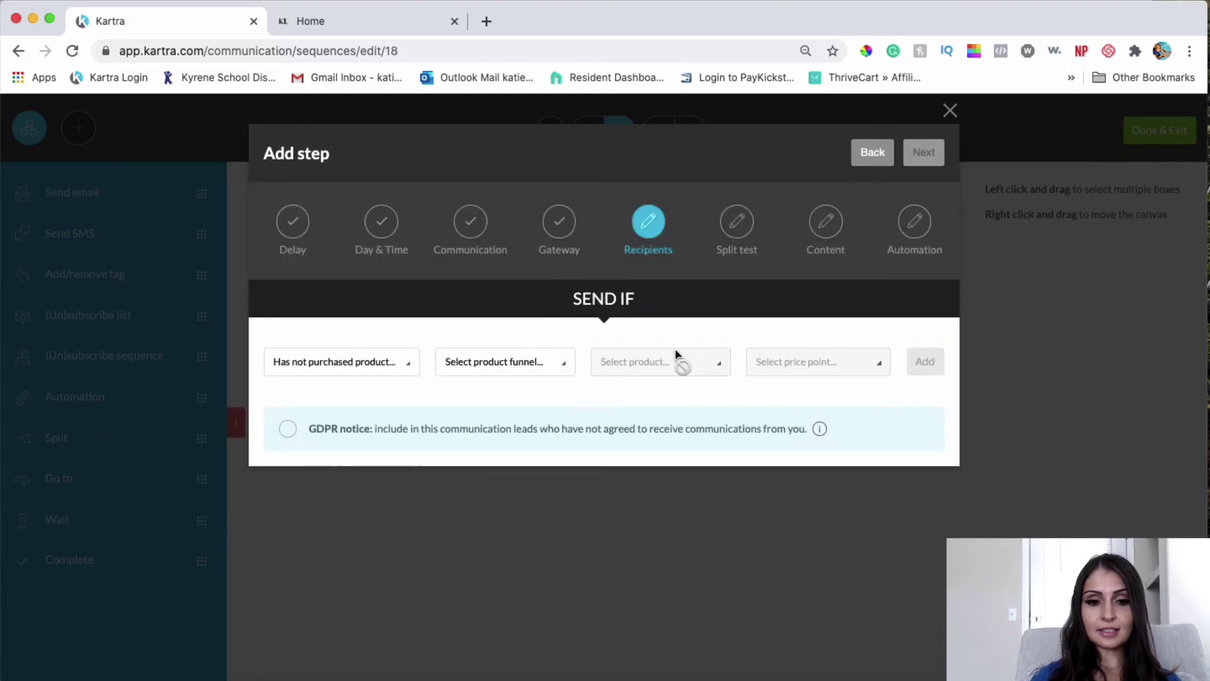
click(542, 362)
click(513, 429)
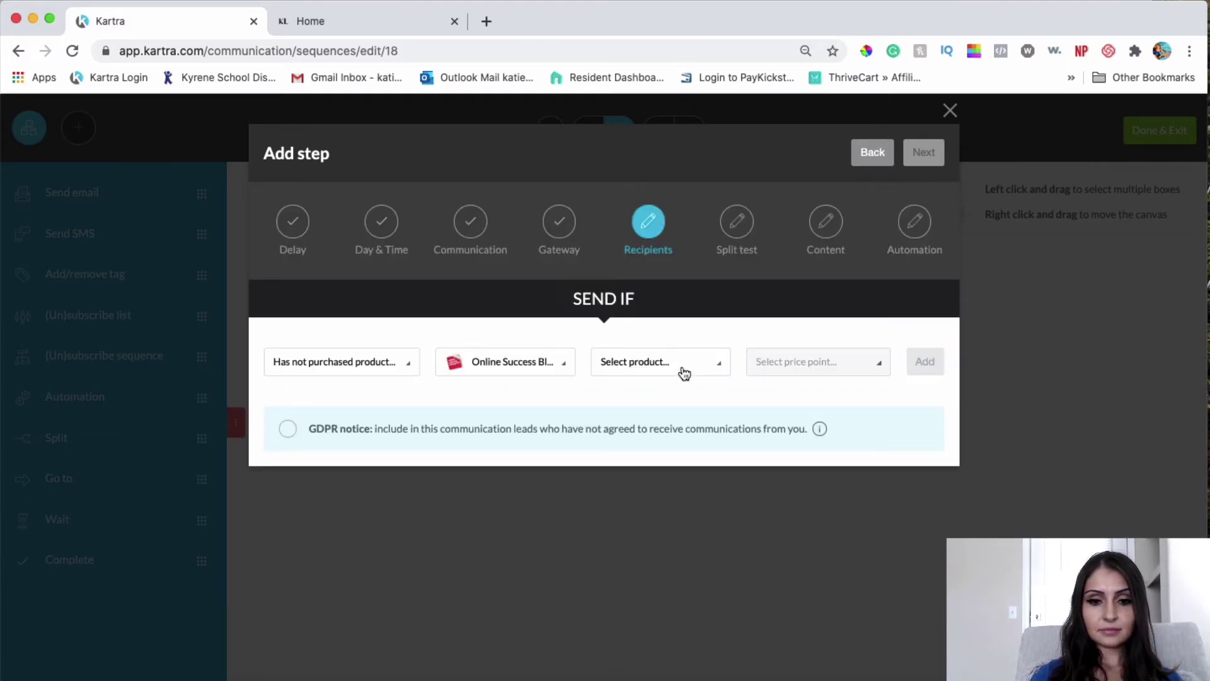
click(682, 370)
click(664, 418)
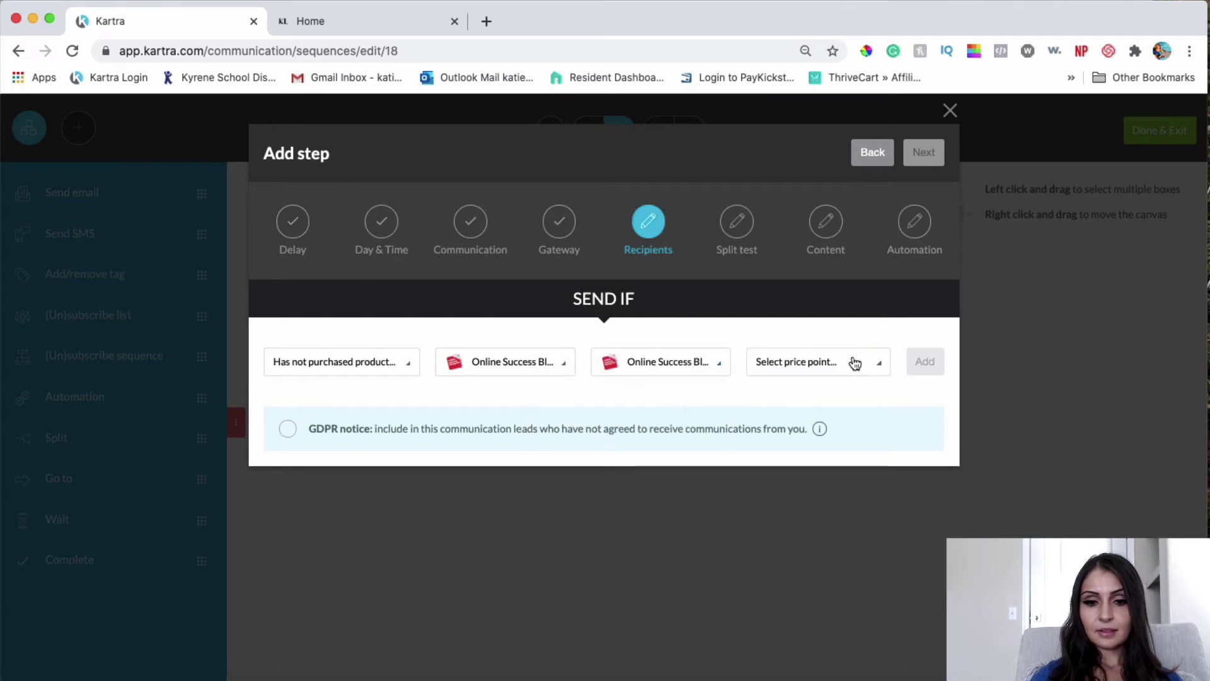
click(813, 362)
click(845, 418)
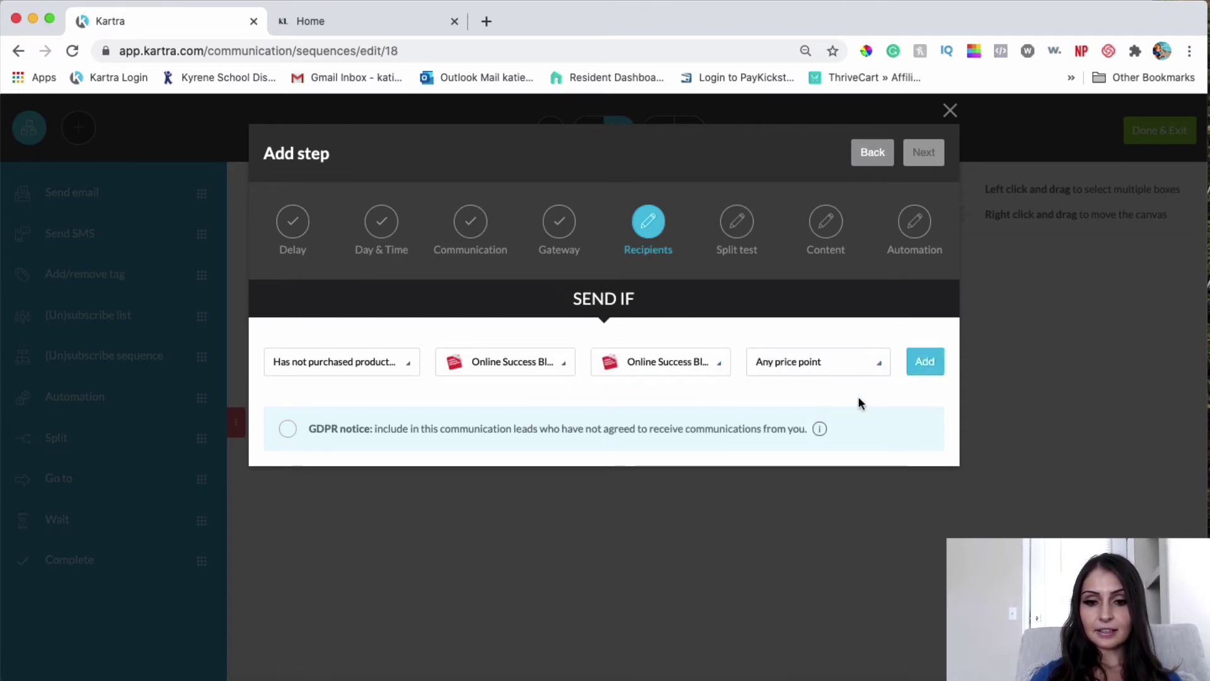
click(932, 361)
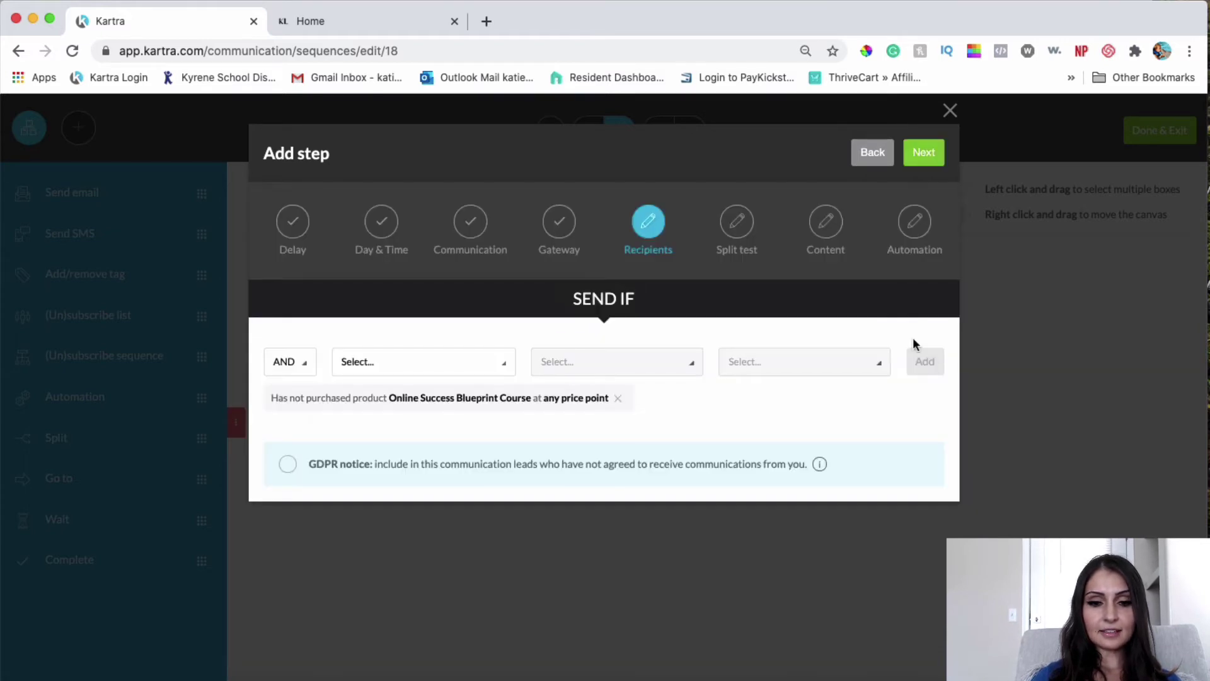
click(930, 157)
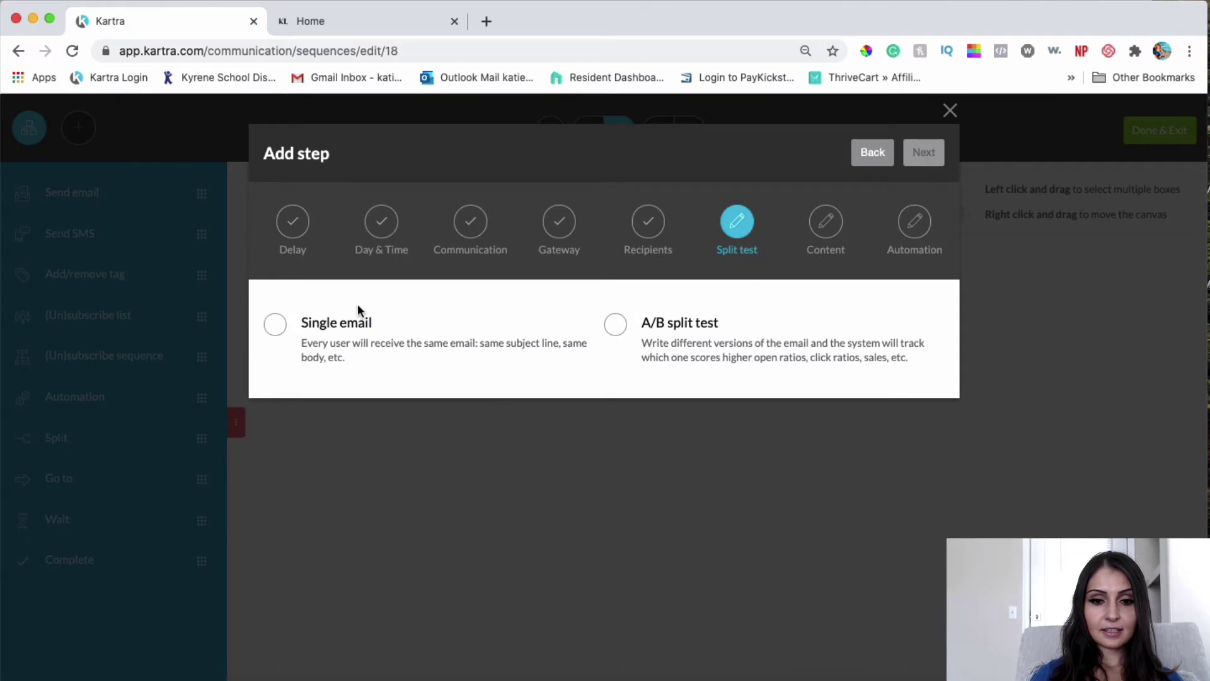
Step: Choose Single email with no split test for the broadcast
click(277, 326)
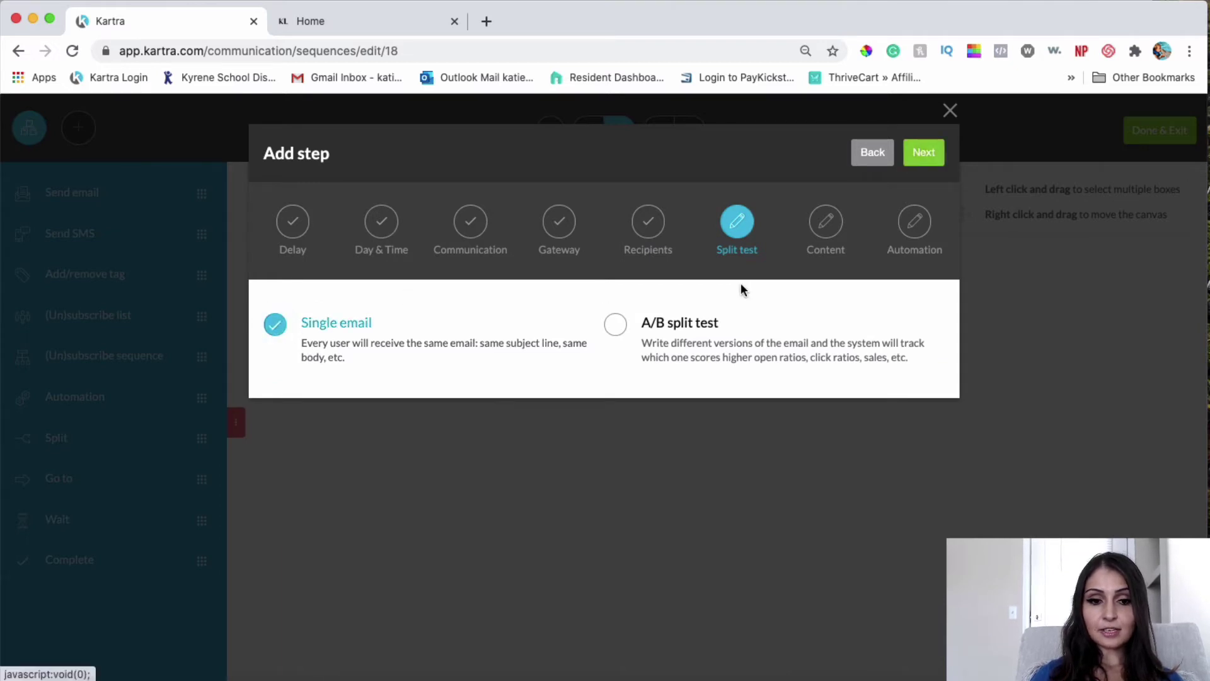
click(930, 157)
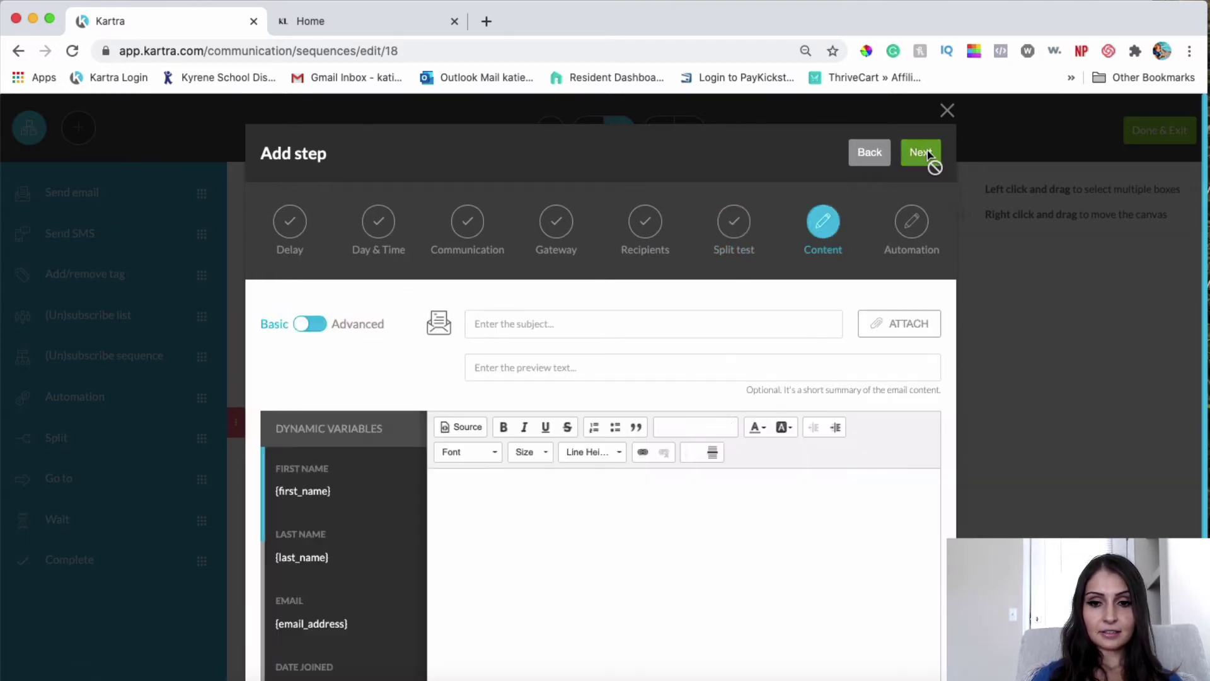
click(576, 327)
Step: Switch the content editor to Advanced and expand the Design Templates elements
click(320, 325)
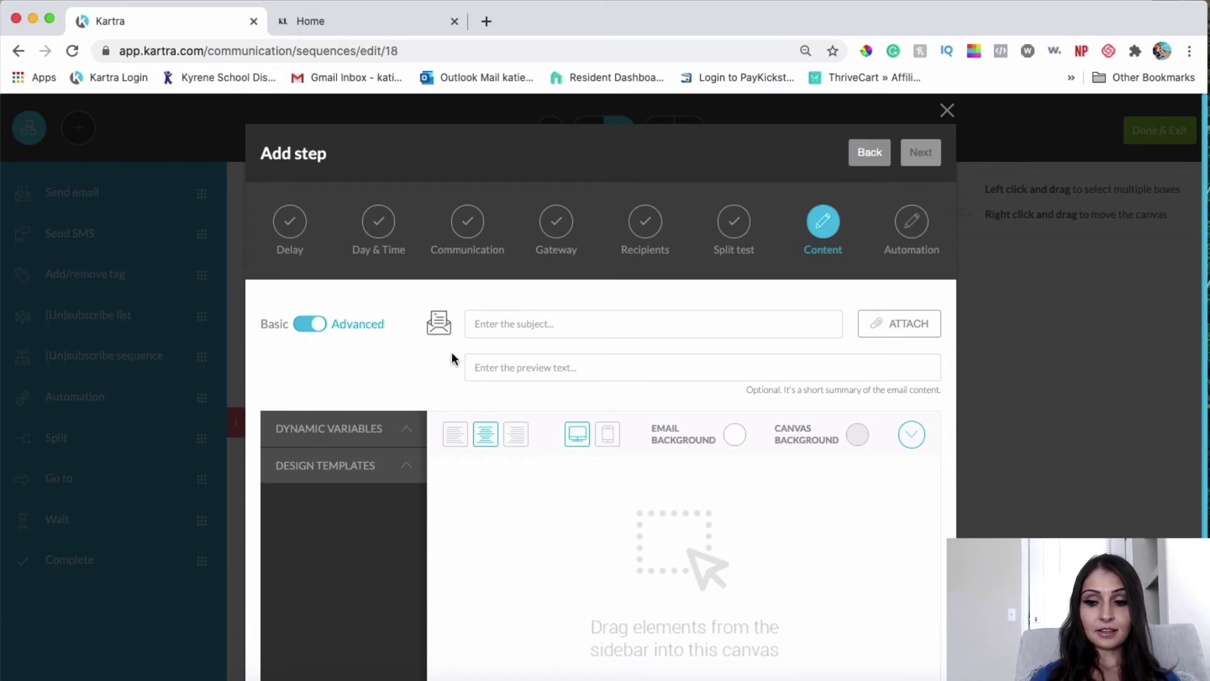
click(316, 325)
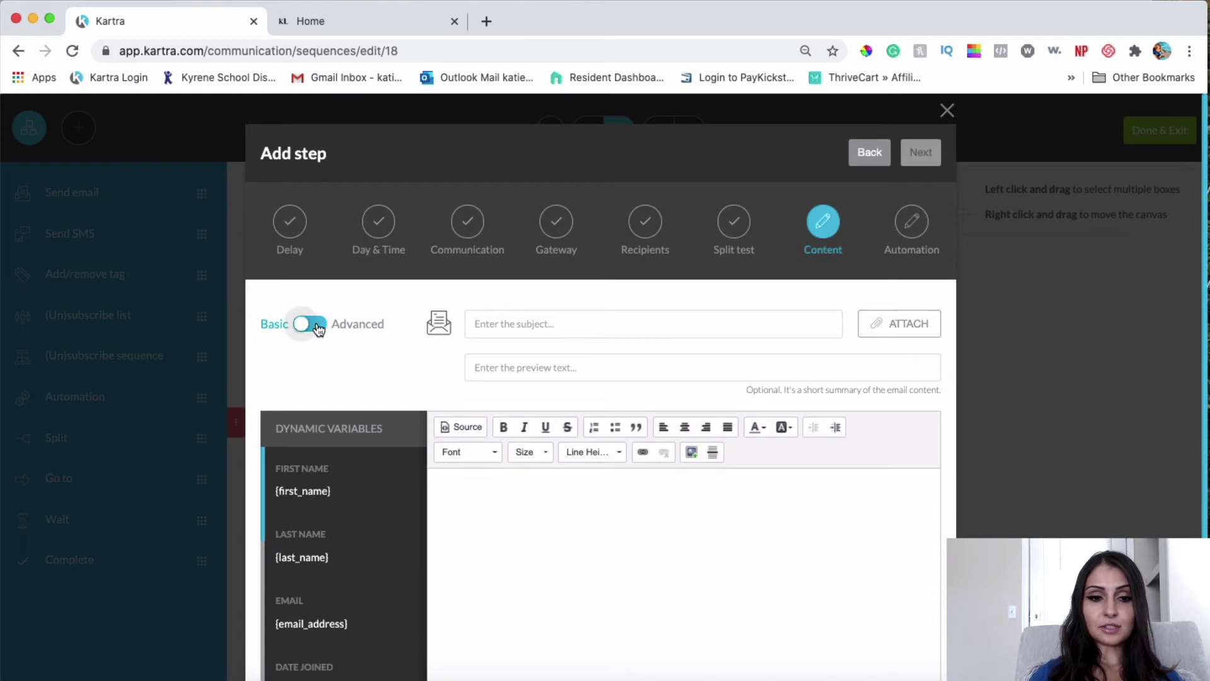
click(314, 324)
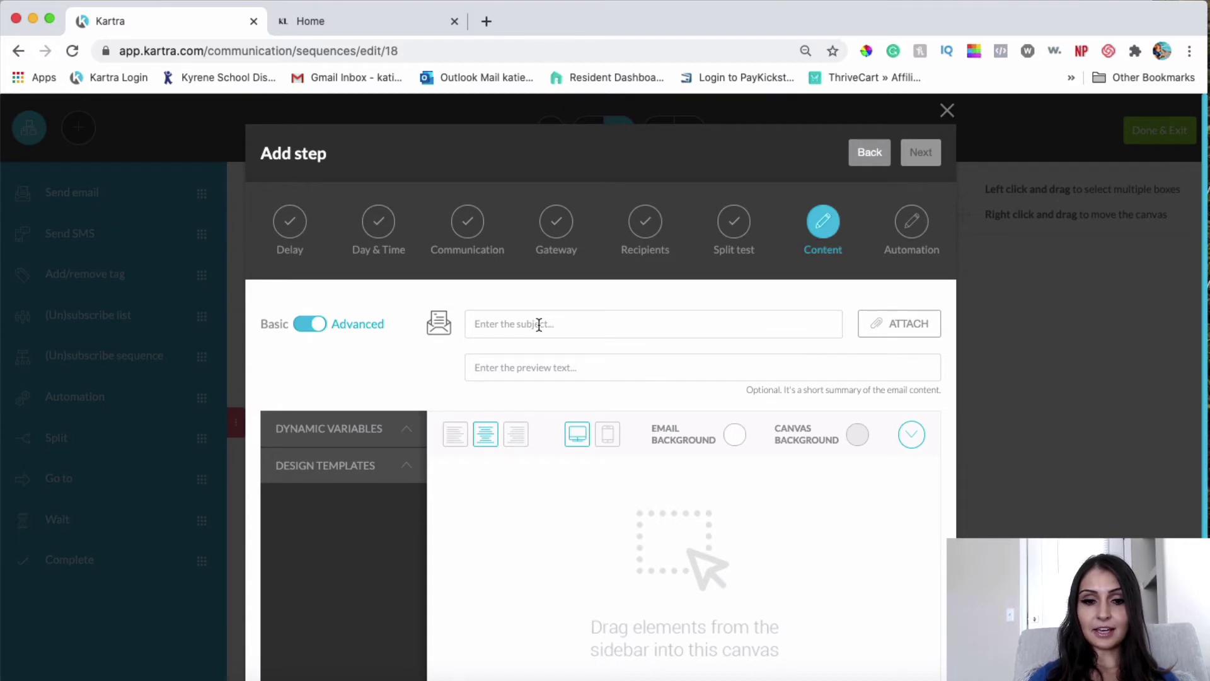
click(855, 434)
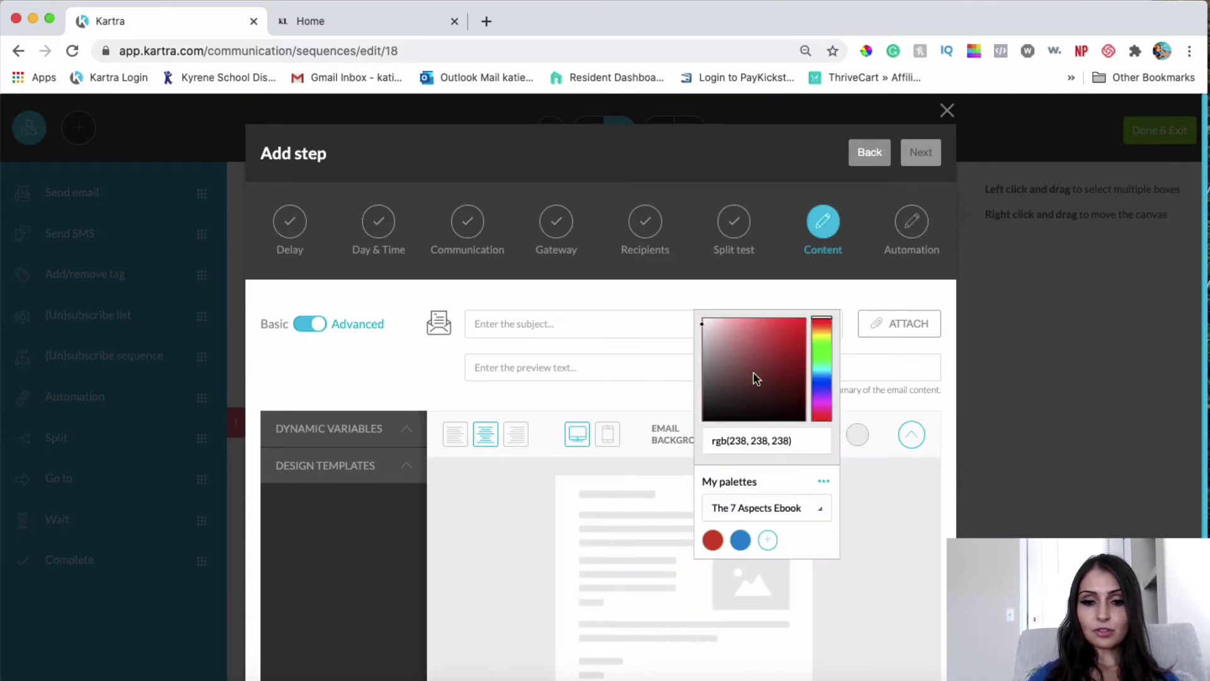
click(671, 296)
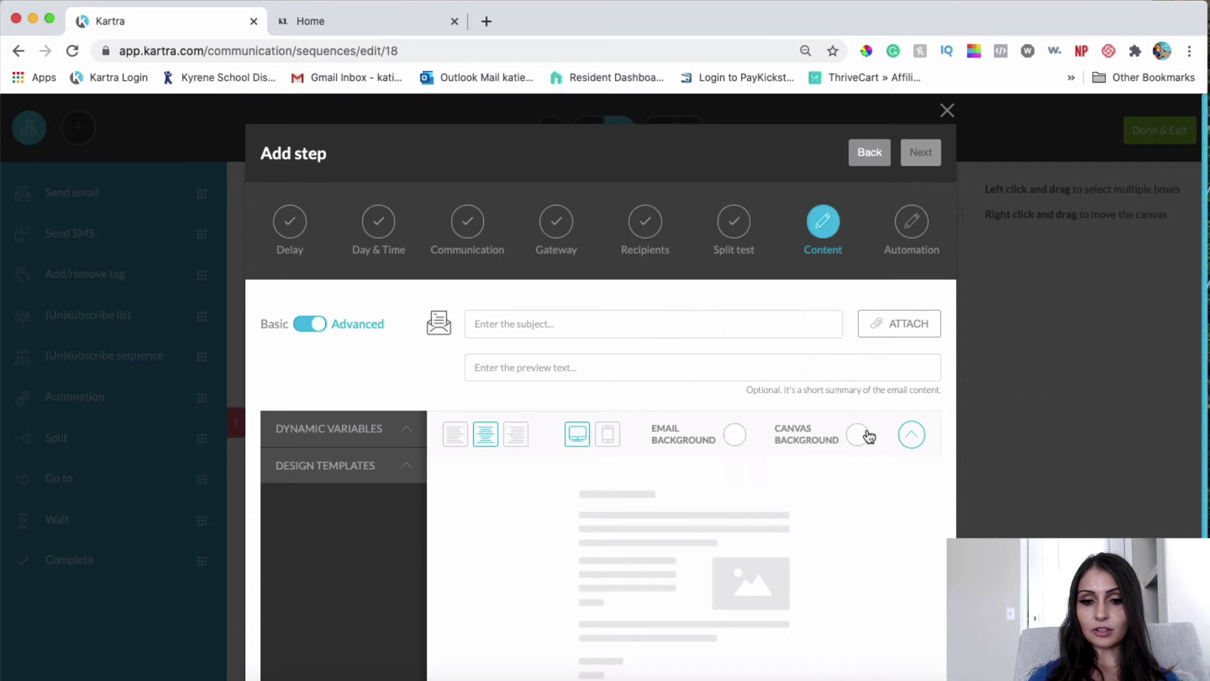
click(906, 435)
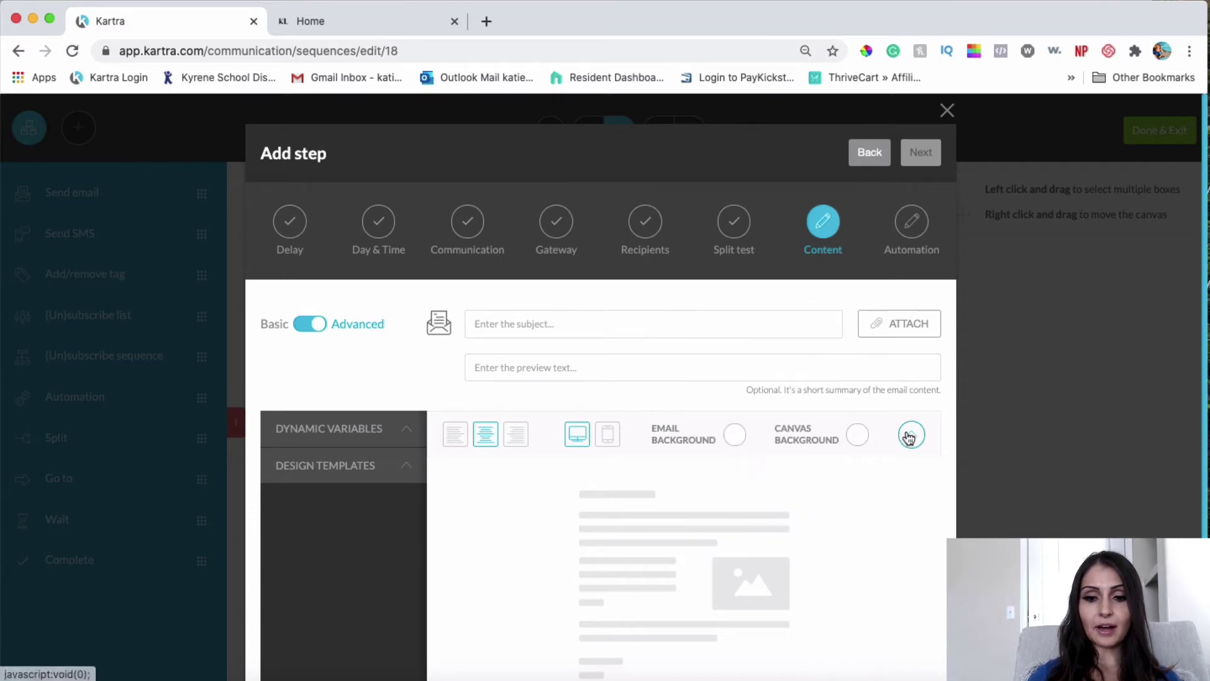
click(351, 473)
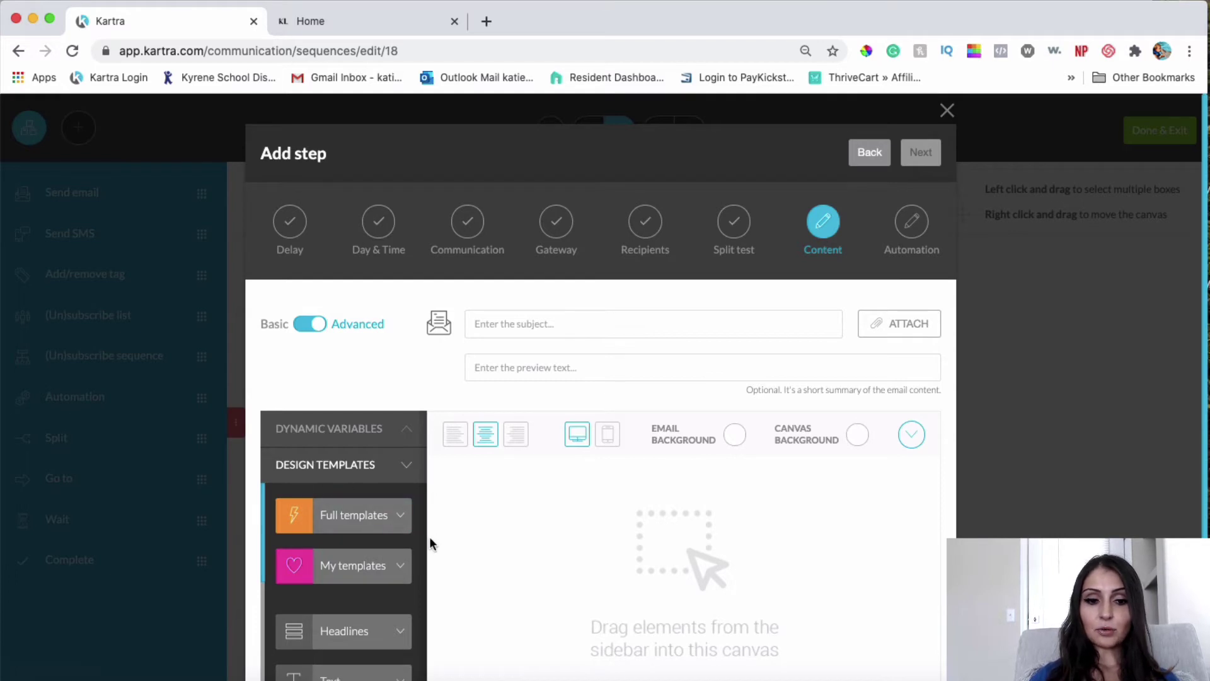
Step: Place a headline design on the canvas, then delete the headline block
scroll(622, 571, down, 3)
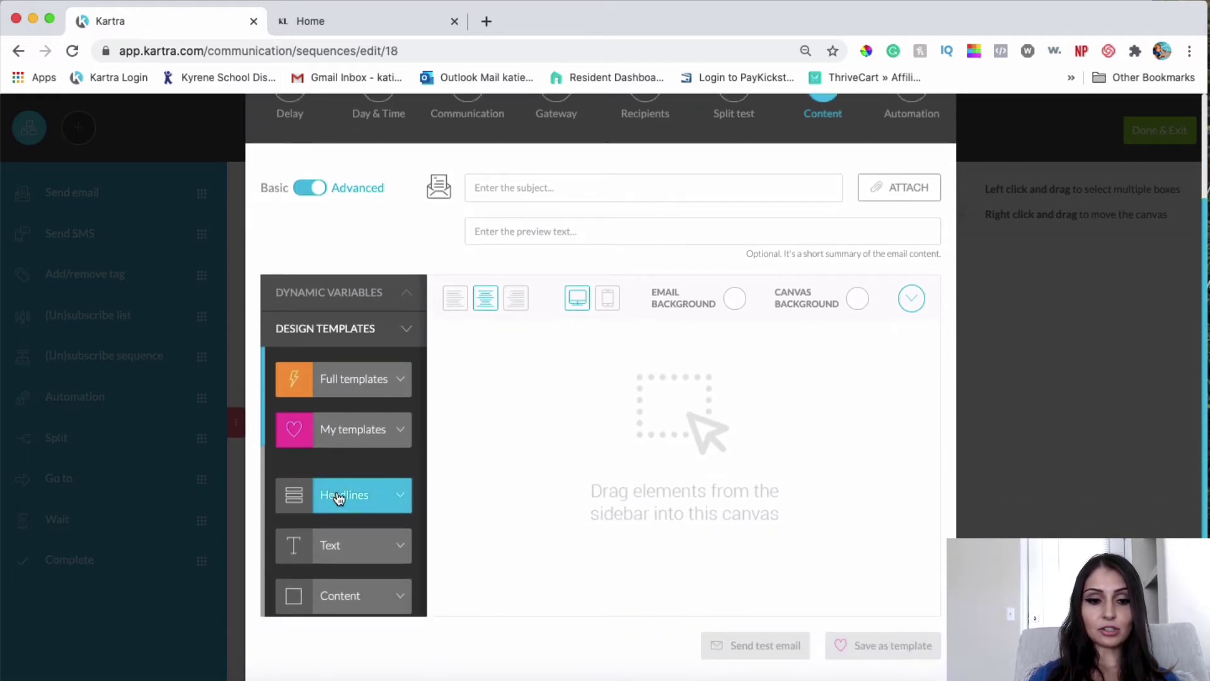
scroll(340, 494, right, 2)
click(348, 477)
drag(359, 339, 693, 372)
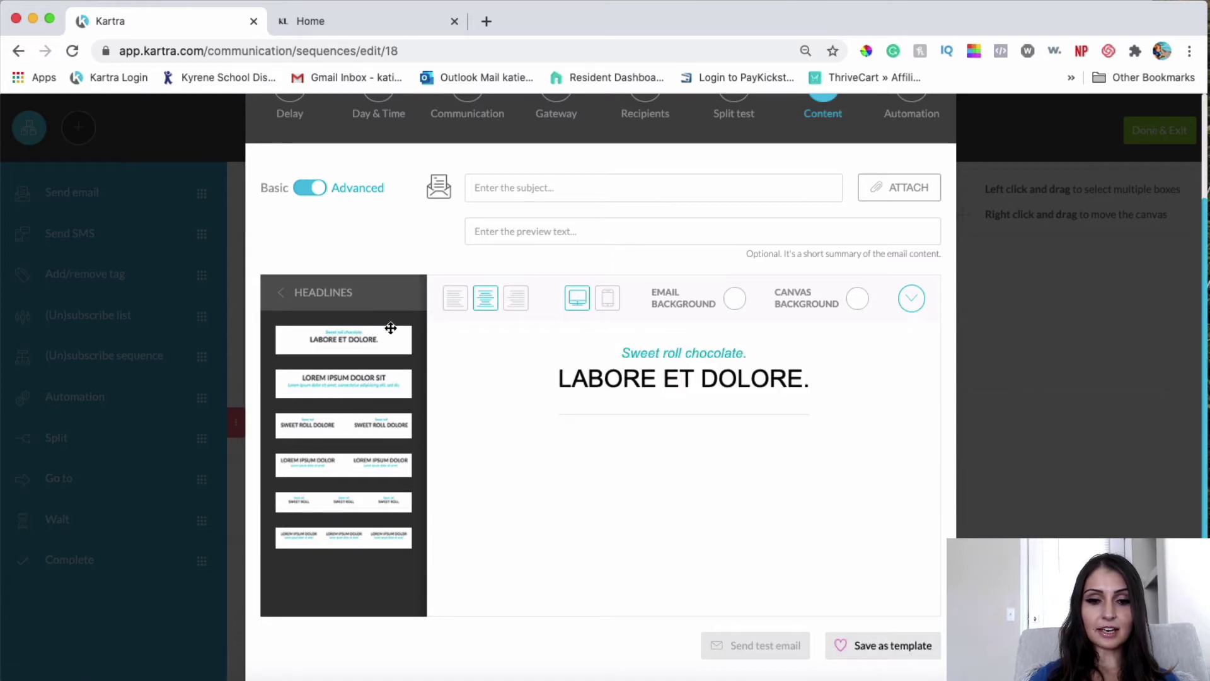
scroll(348, 401, up, 1)
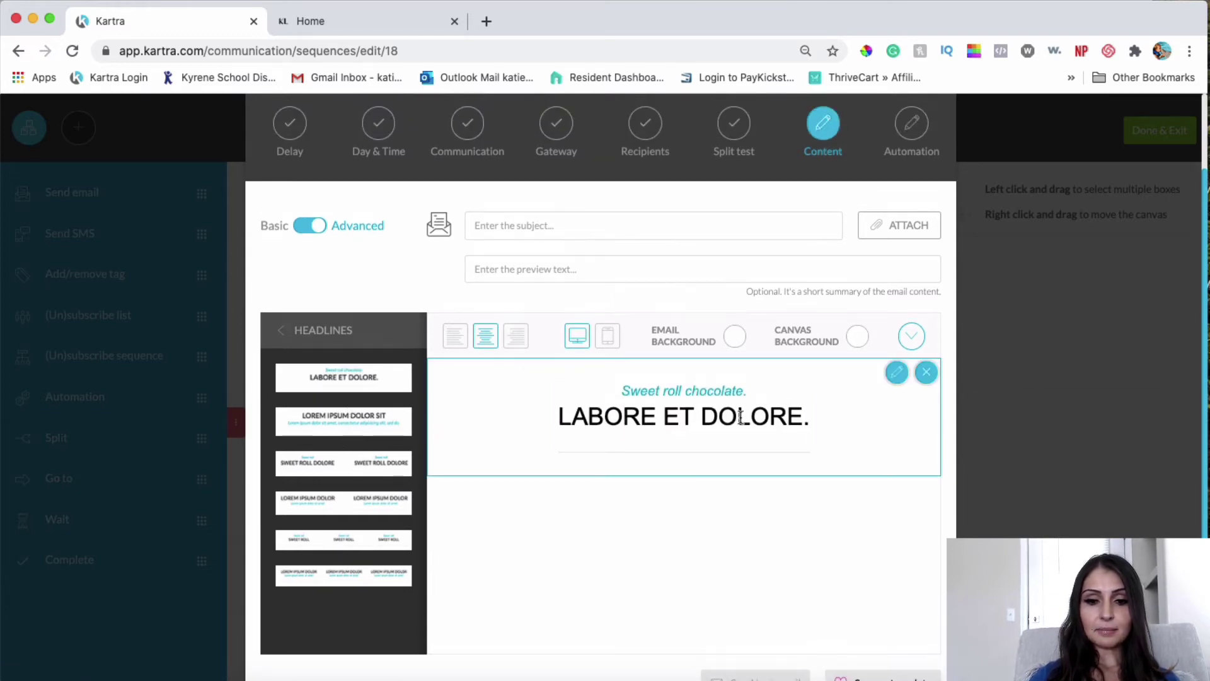
click(925, 372)
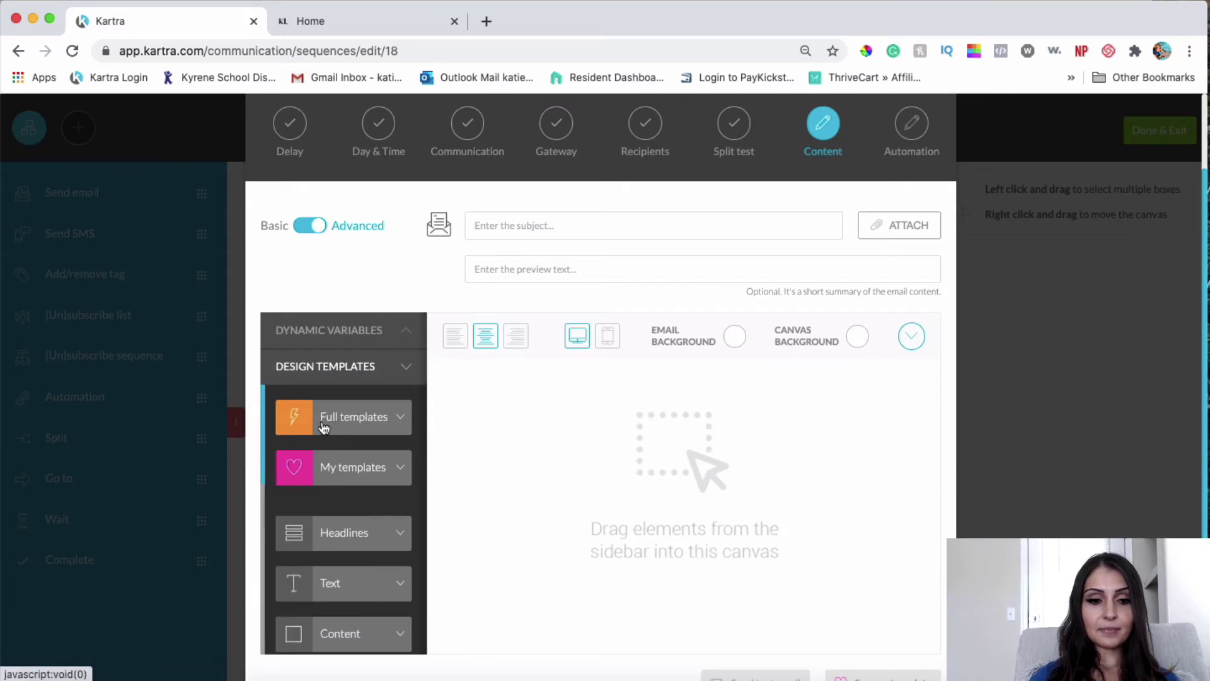
Step: Drag the saved template from My templates onto the email canvas and review it
click(333, 474)
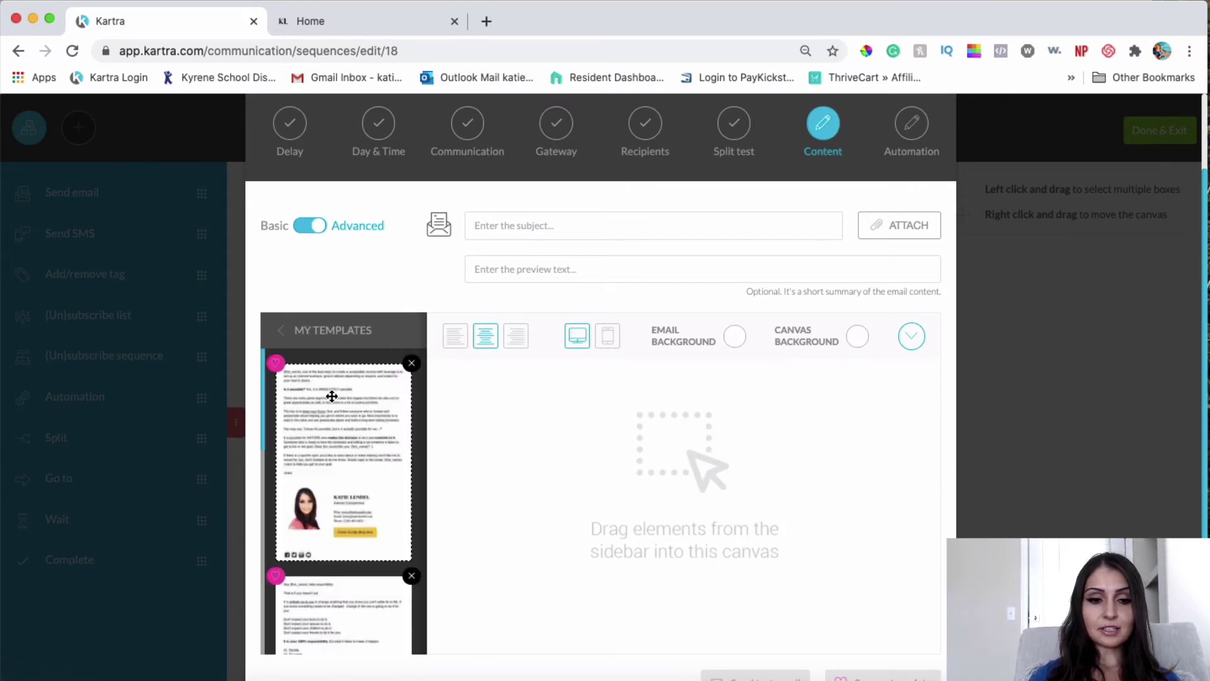
drag(352, 404, 633, 402)
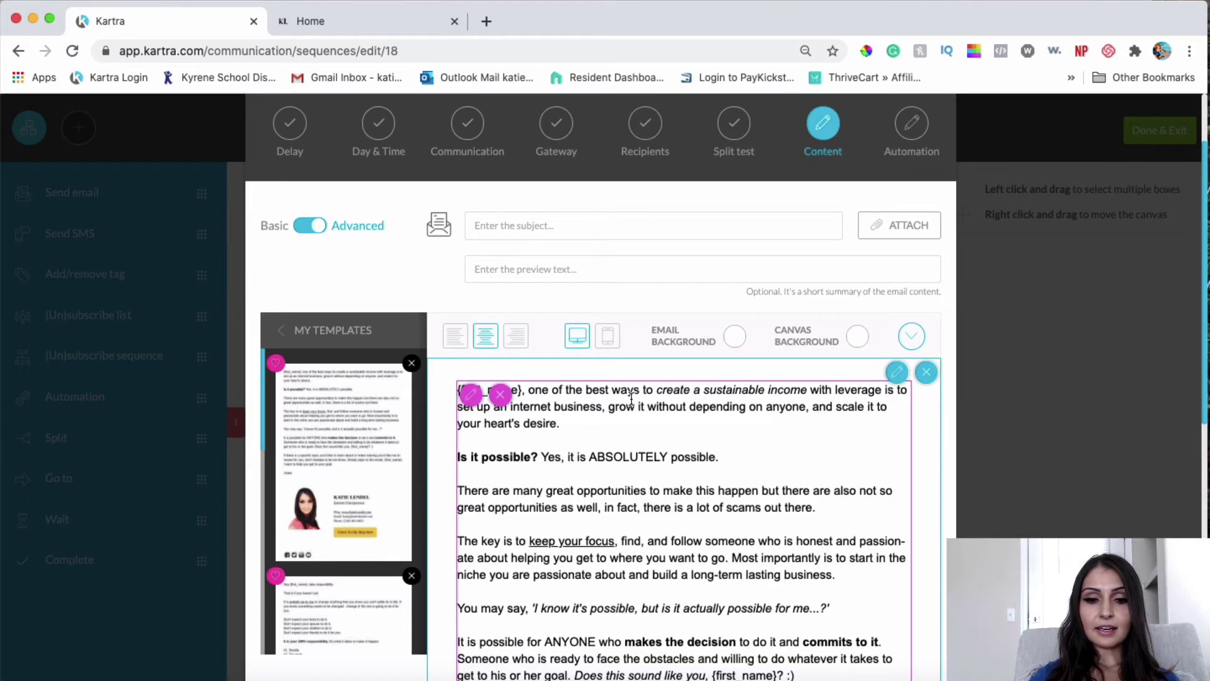
scroll(630, 458, down, 2)
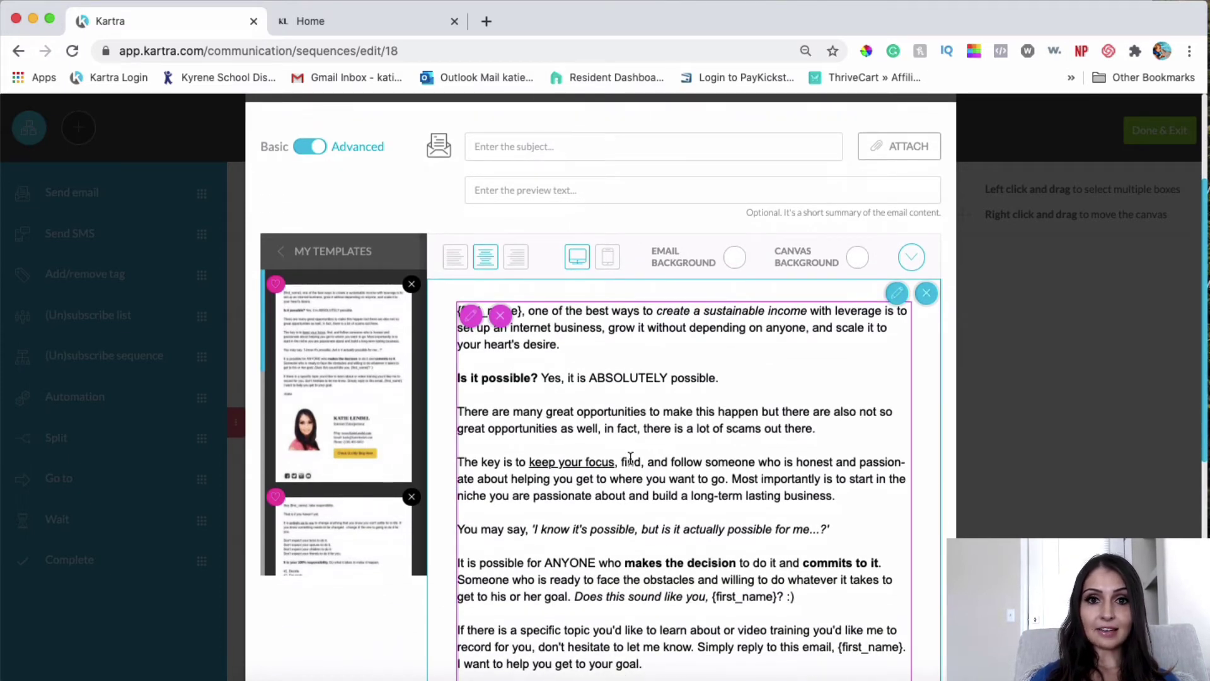
scroll(631, 458, down, 2)
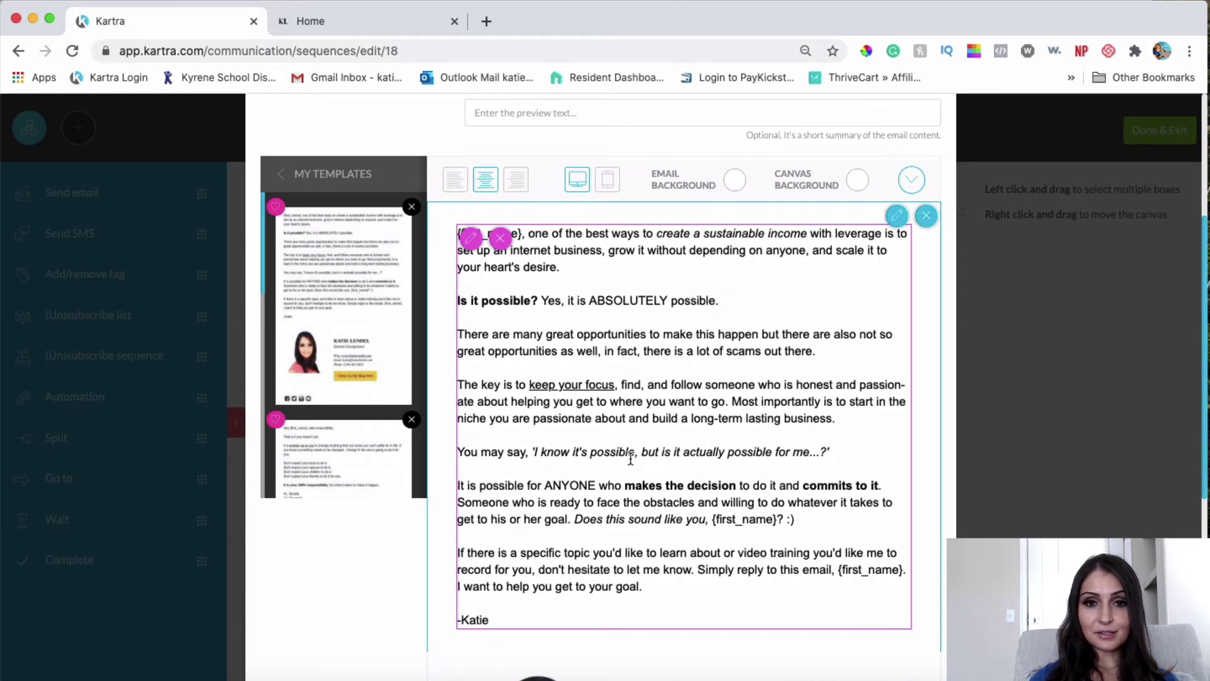
scroll(630, 459, up, 4)
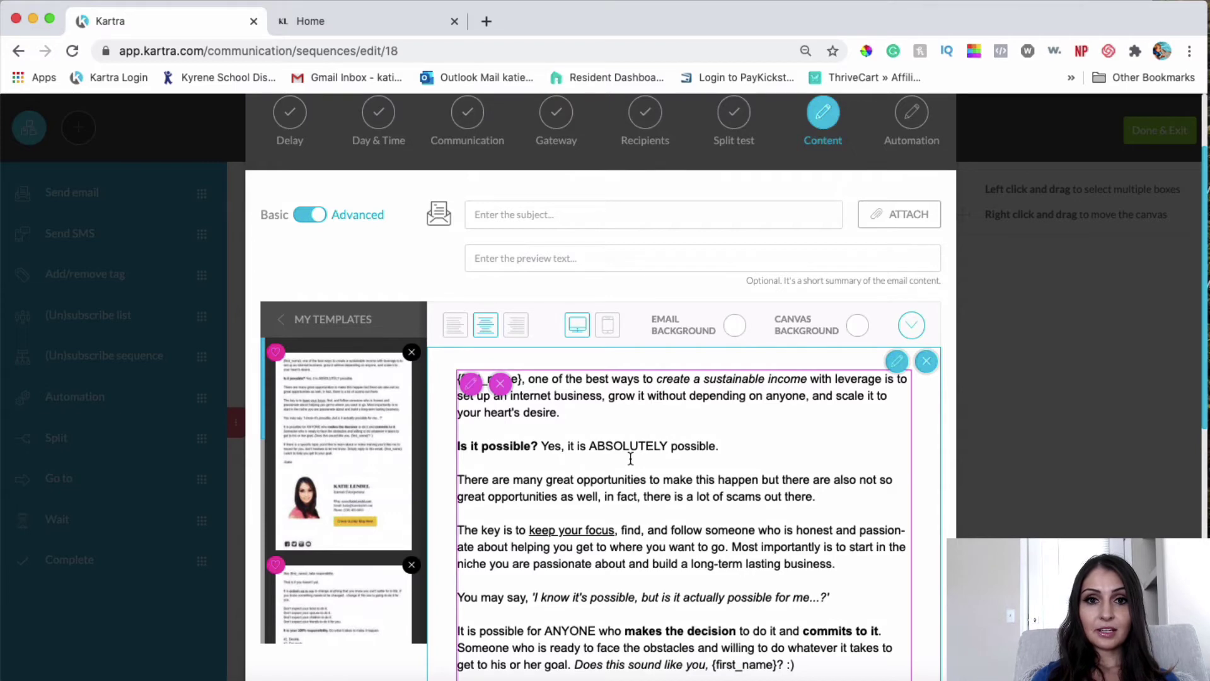
scroll(651, 474, down, 10)
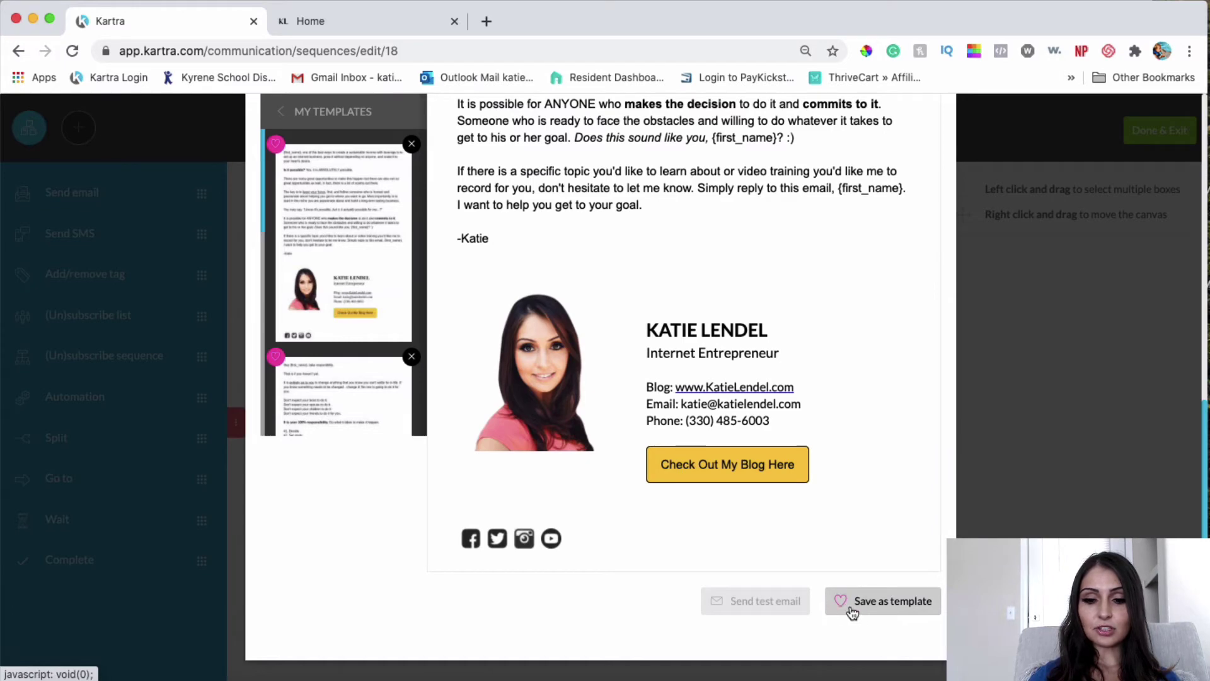
scroll(554, 468, up, 6)
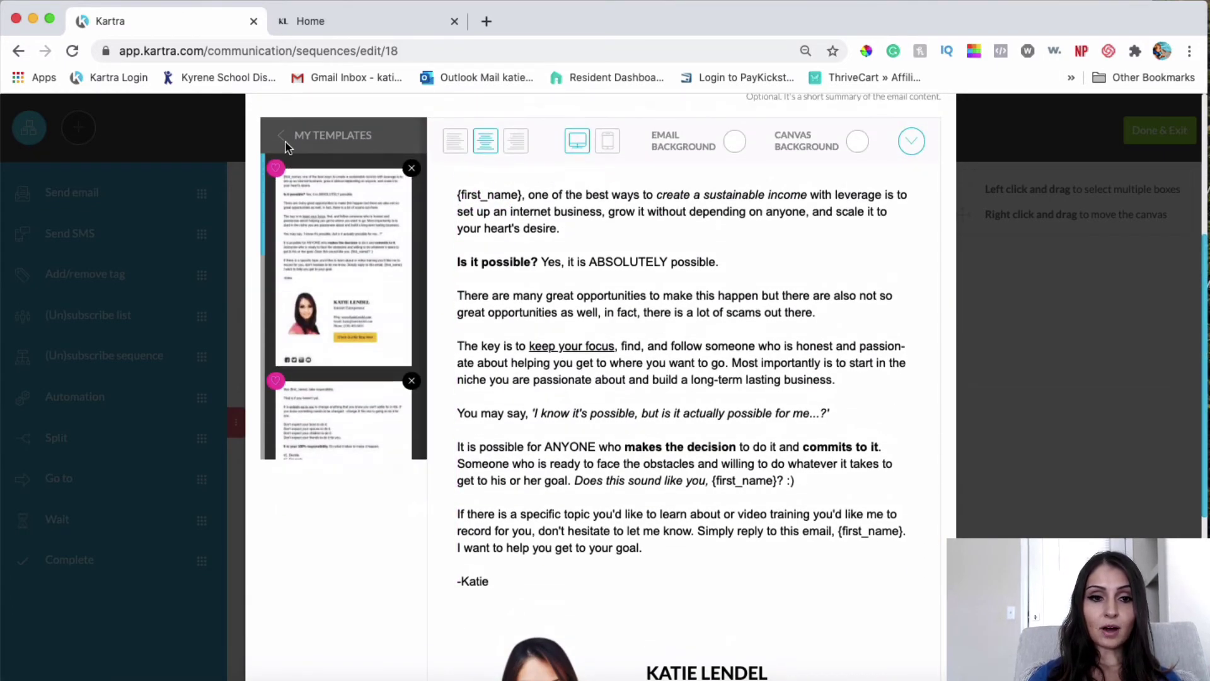
click(282, 136)
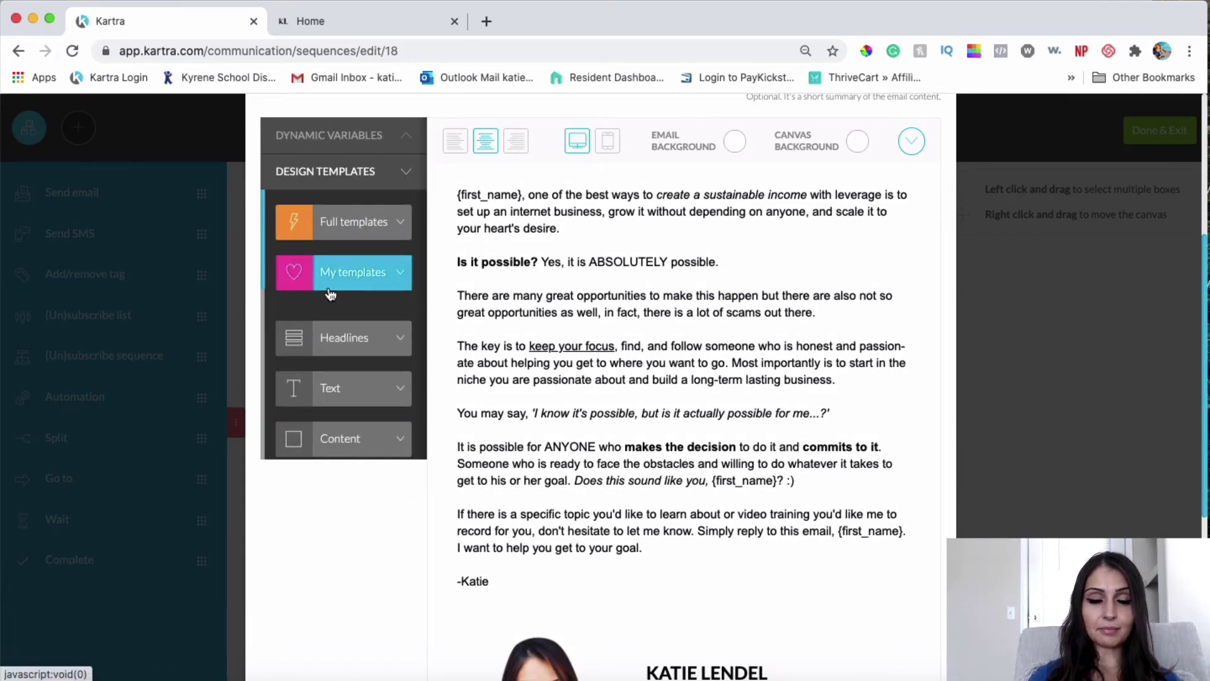
scroll(715, 443, down, 2)
scroll(715, 443, up, 2)
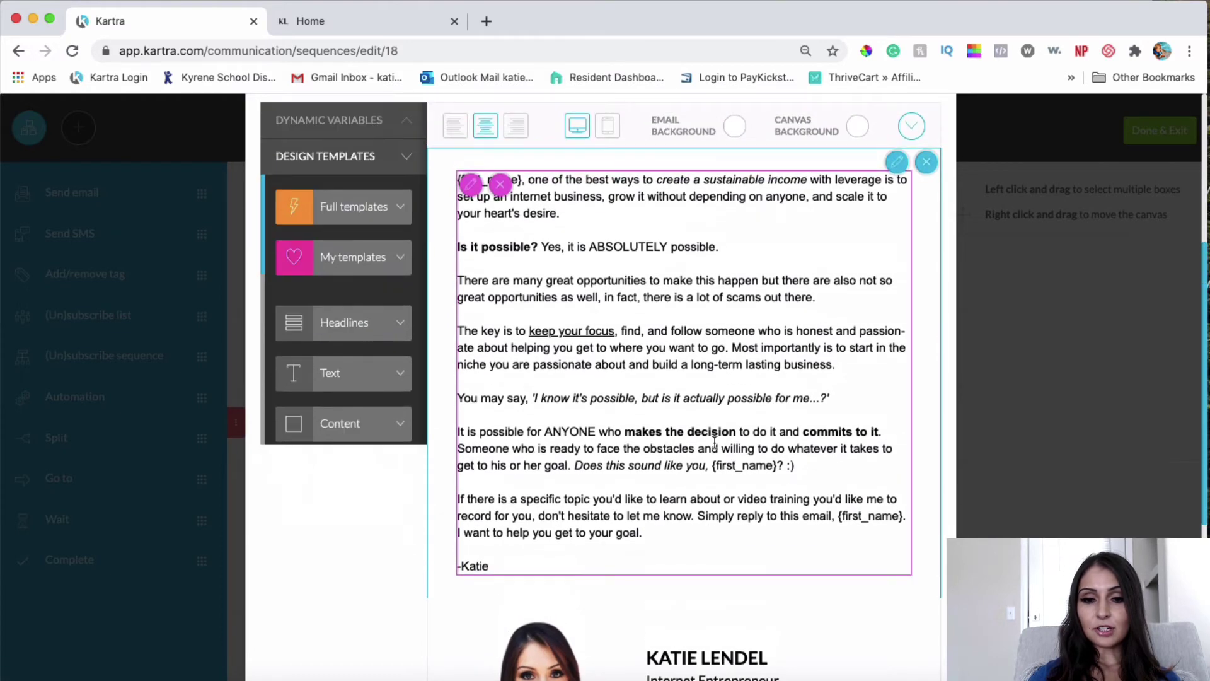
click(714, 443)
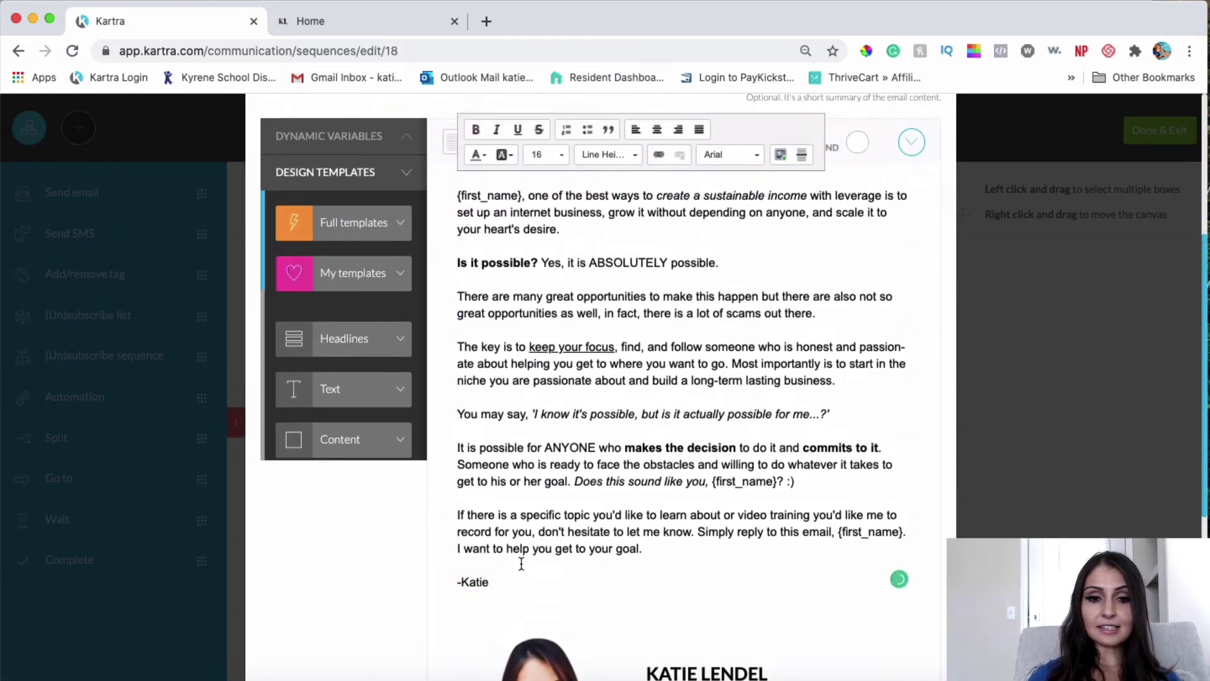
Step: Replace the body with the pasted 'Sorry, {first_name}' copy and select the {first_name} variable
drag(521, 565, 458, 200)
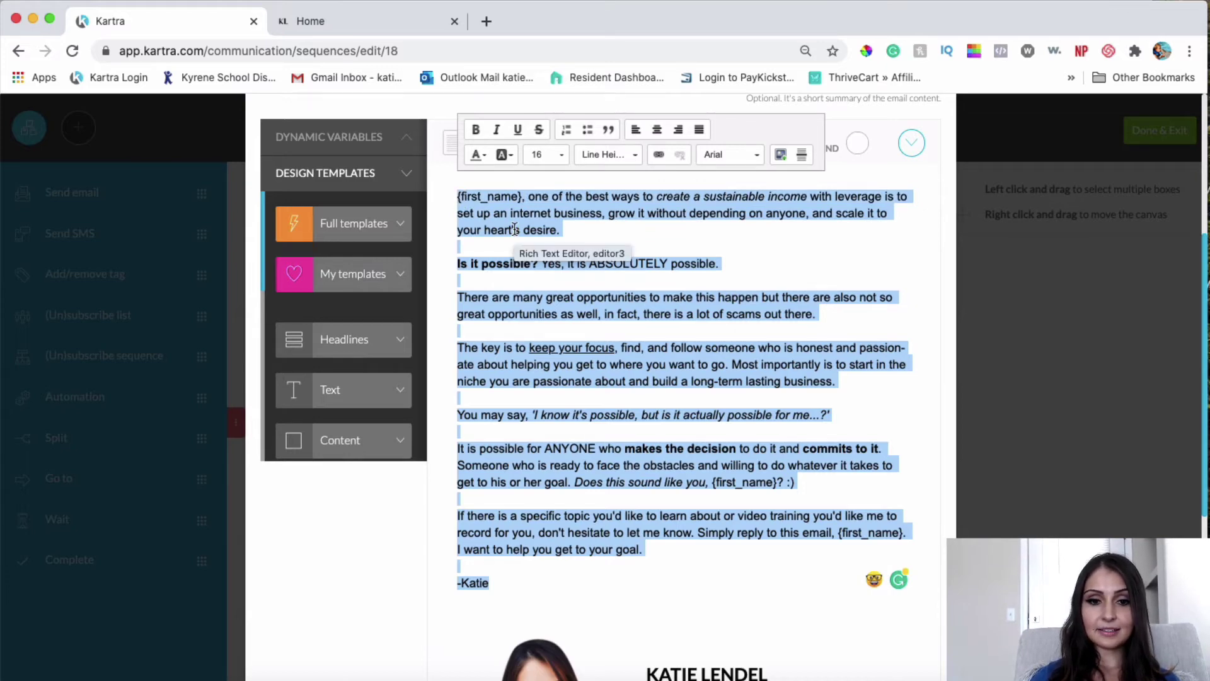
text(Sorry, {first_name}, it looks like you haven't completed your purchase of the Online Success Blueprint..  Great news though! You still have a chance to do that 🙂BUT it's a limited time offer, so please do it as soon as you can!  Click here to complete your purchase and I'll send it right away. Your online success is my priority.  Why an internet business?  It's important to focus on creating leverage in all you do. Have investments and technology work for you. We live in a world where ANYTHING is possible. But remember, it's not an idea that makes all the difference but the EXECUTION of the idea.  Internet business is a huge leverage opportunity. It takes responsibility, dedication, and effort to get it going but once you got it - it's only a matter of you fueling it with traffic, consistency, and creativity.  Go ahead and complete your purchase here to start your journey <=  See you on the inside, Katie)
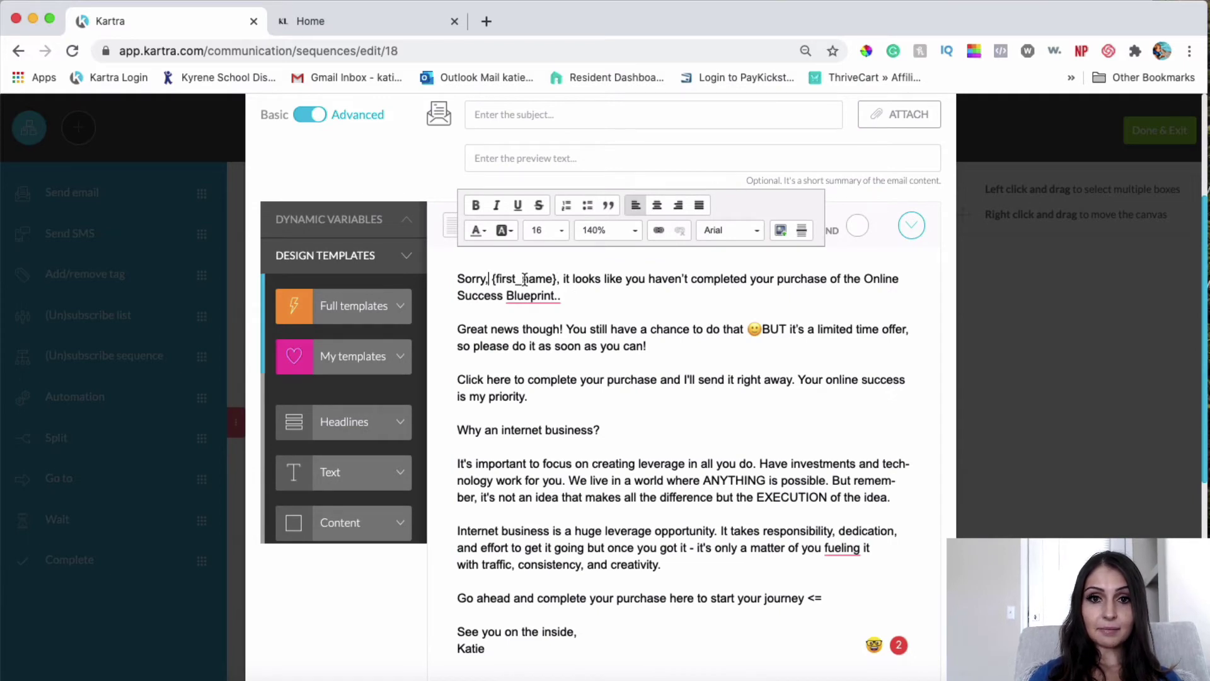
scroll(517, 281, up, 2)
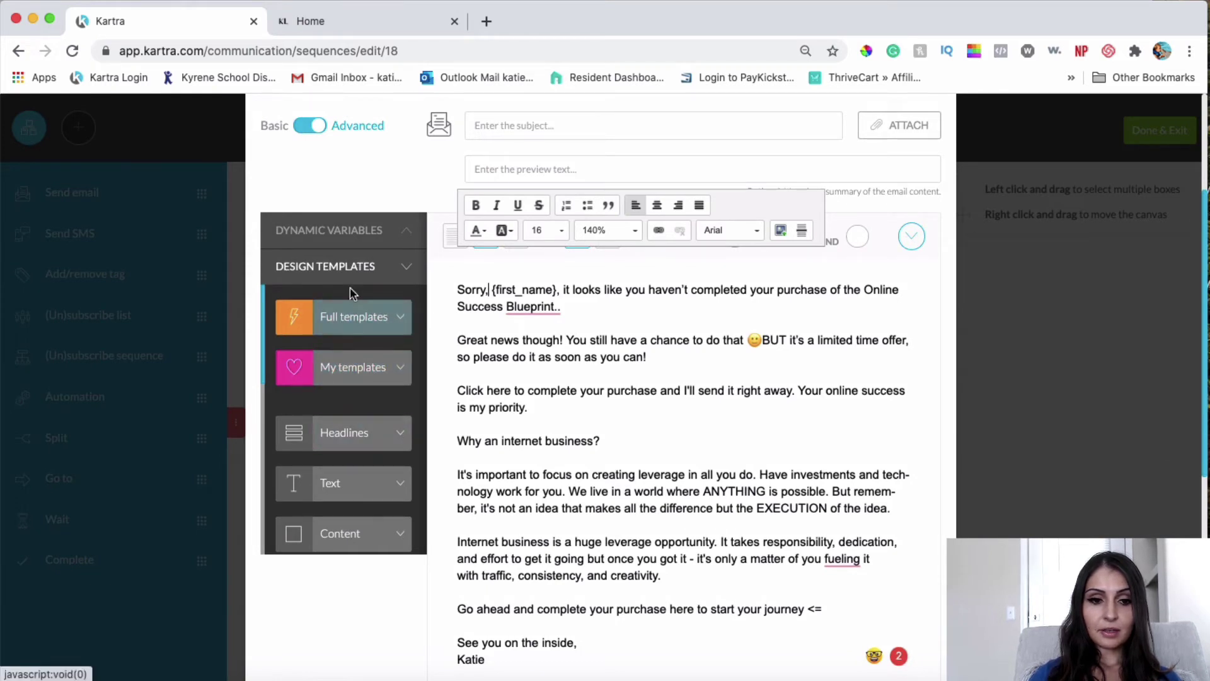
click(365, 234)
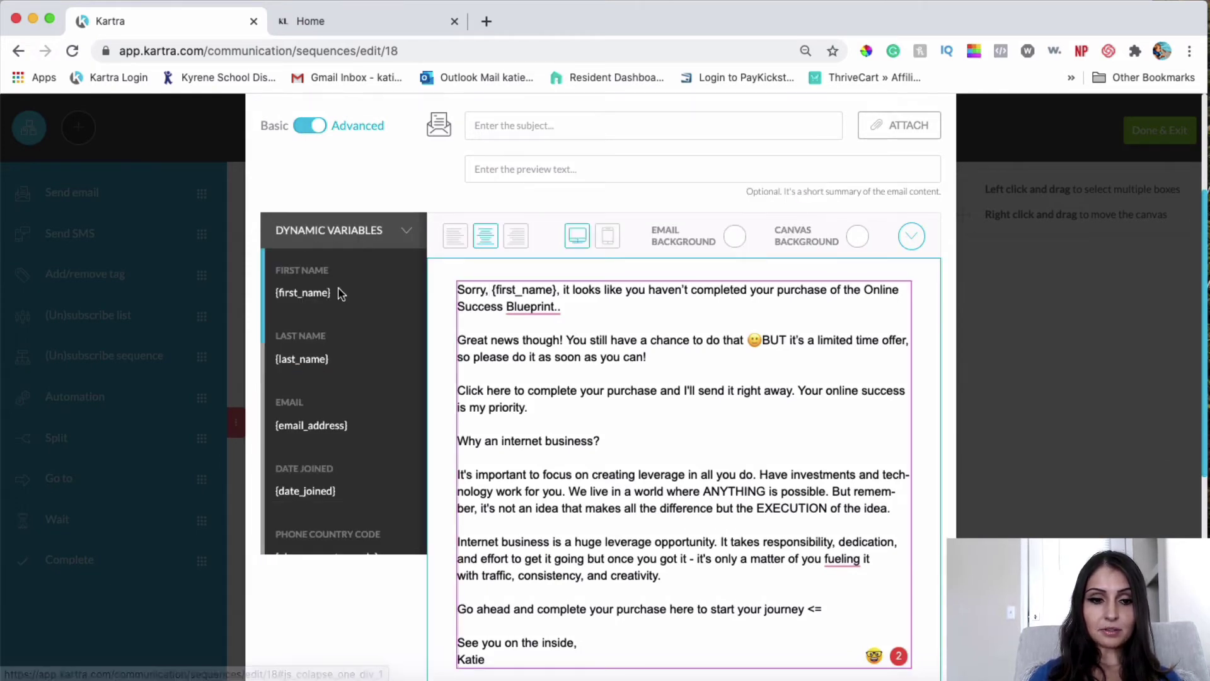
drag(335, 293, 279, 288)
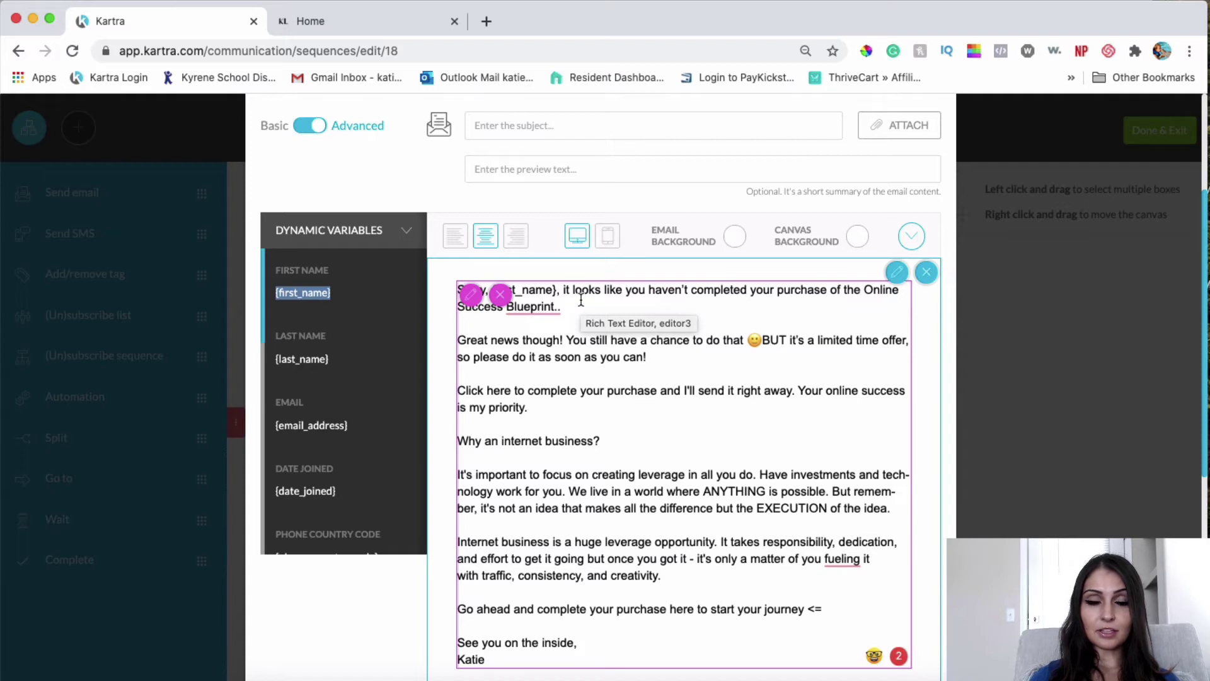
click(628, 324)
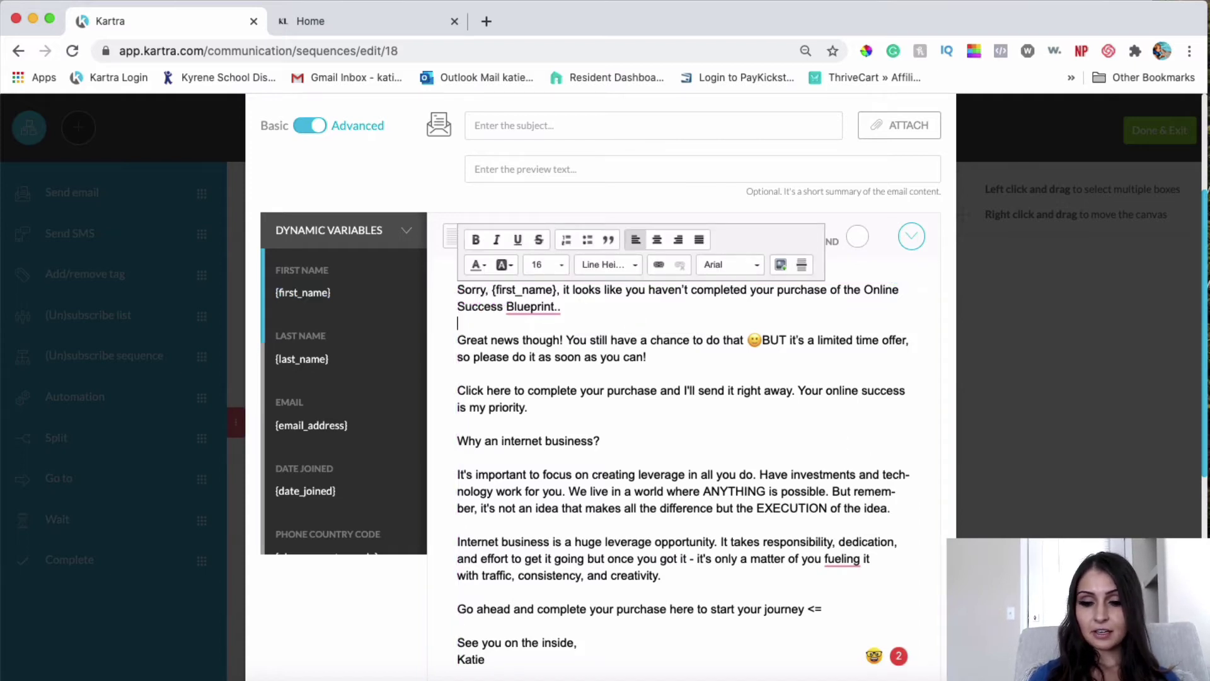
Step: Paste 'Heads up! Your purchase is NOT complete' as the subject, then return to the body text
click(557, 118)
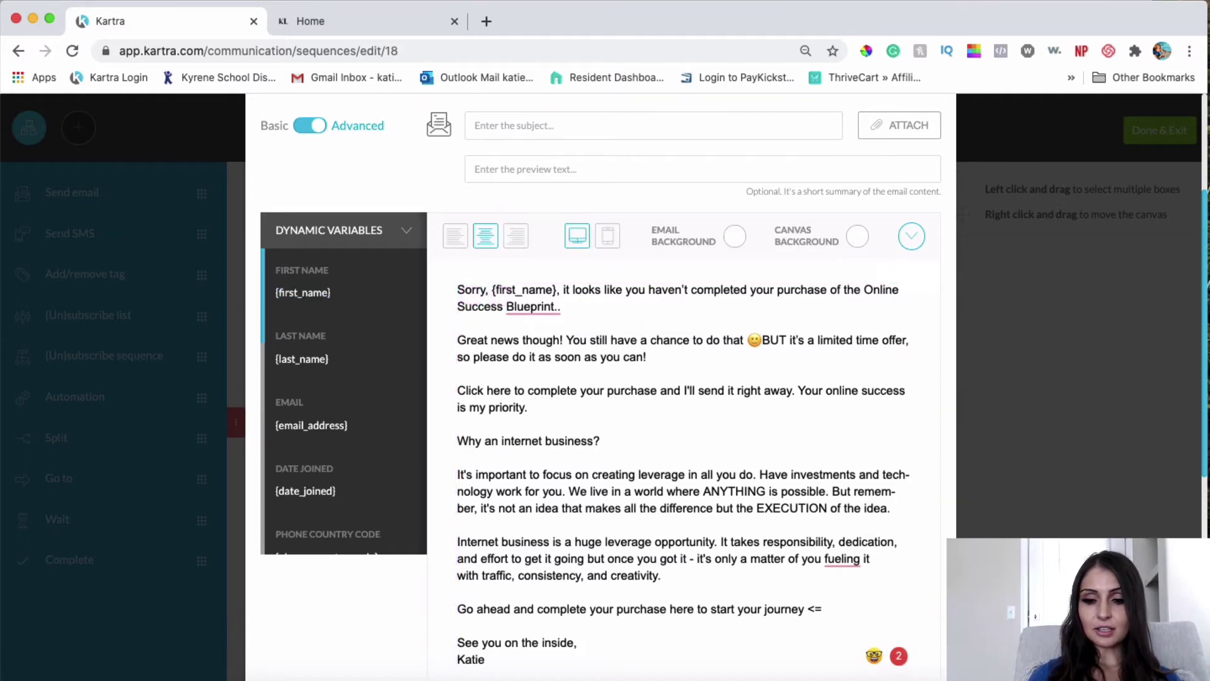
text(Heads up! Your purchase is NOT complete)
click(735, 464)
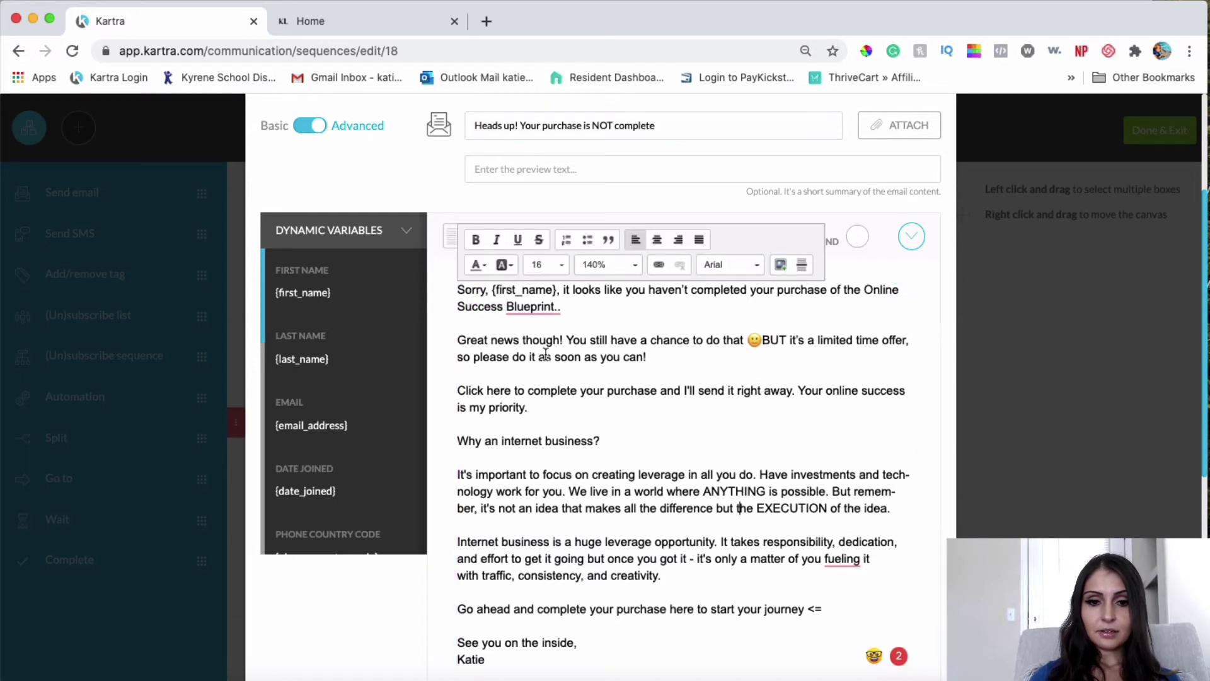
mouse_move(546, 313)
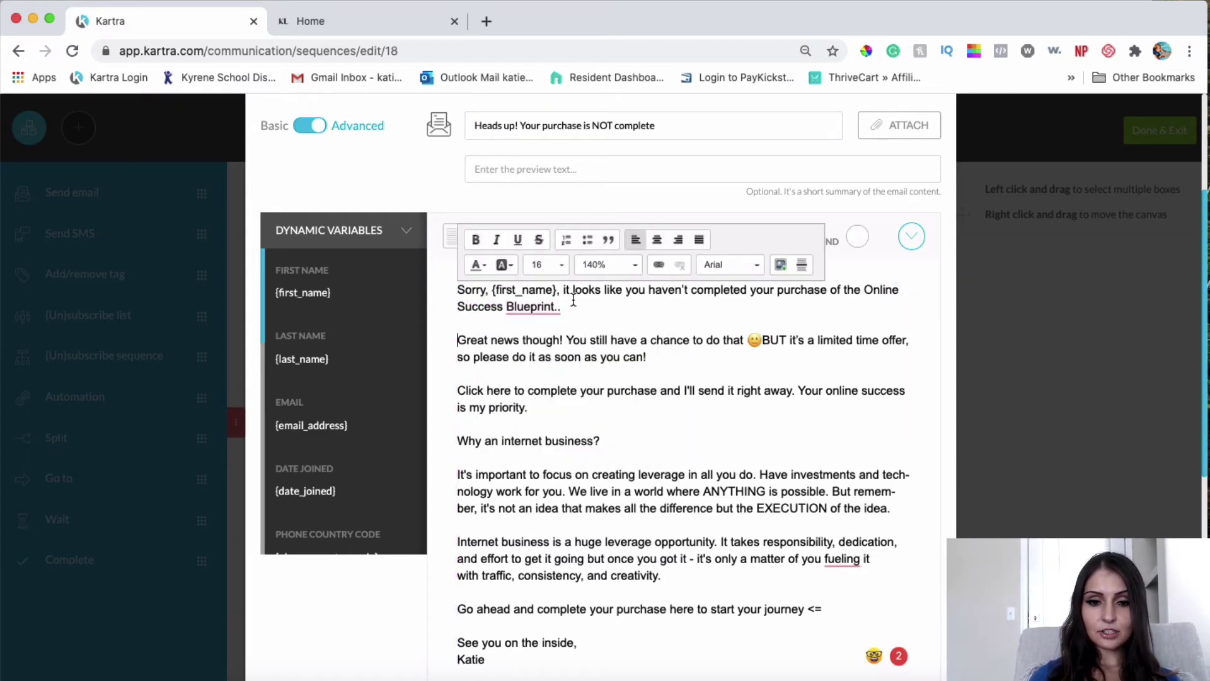
click(617, 315)
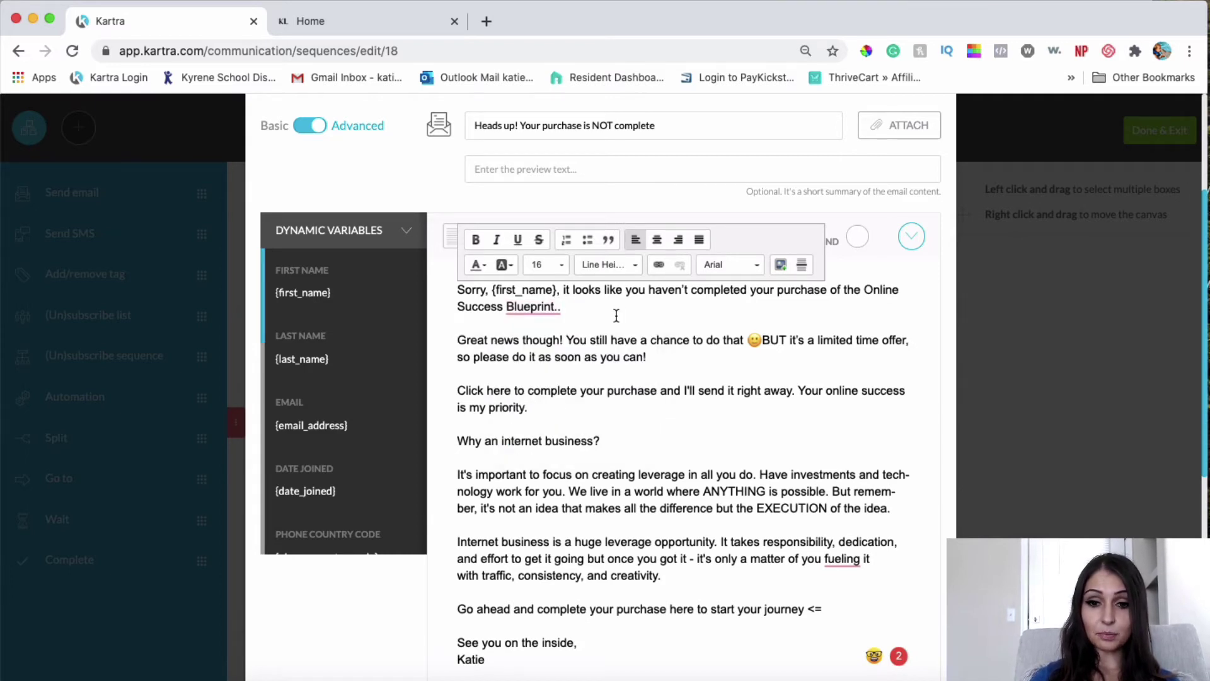
click(732, 309)
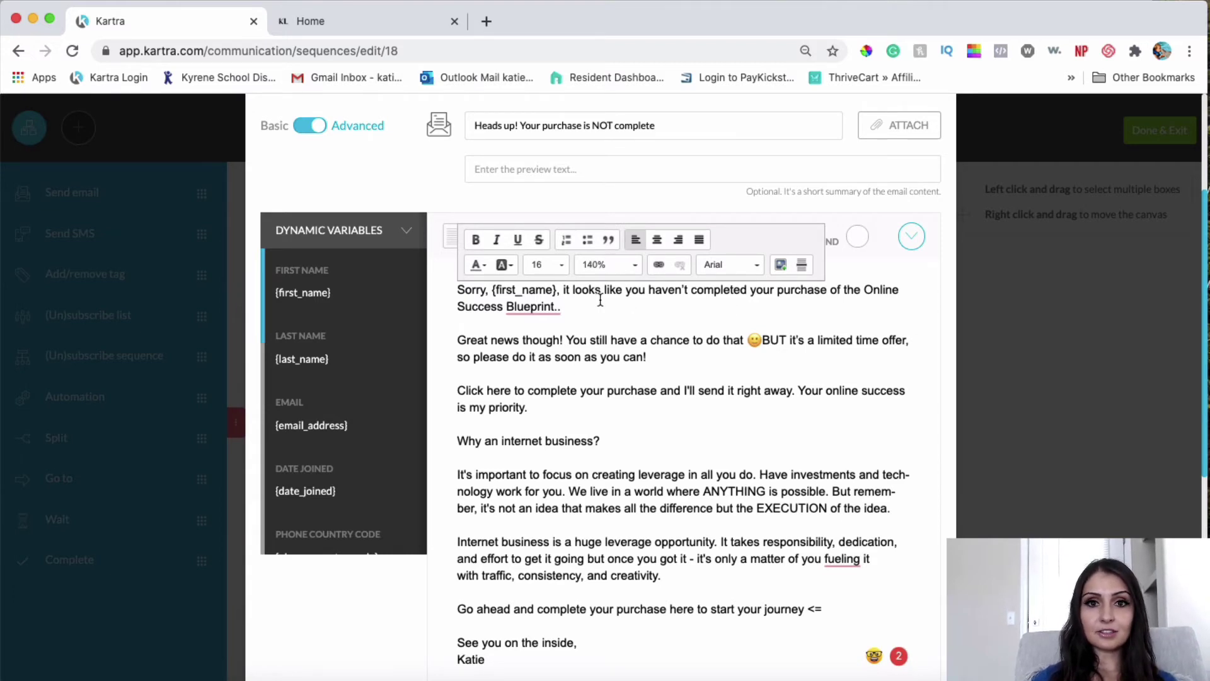
scroll(600, 300, down, 1)
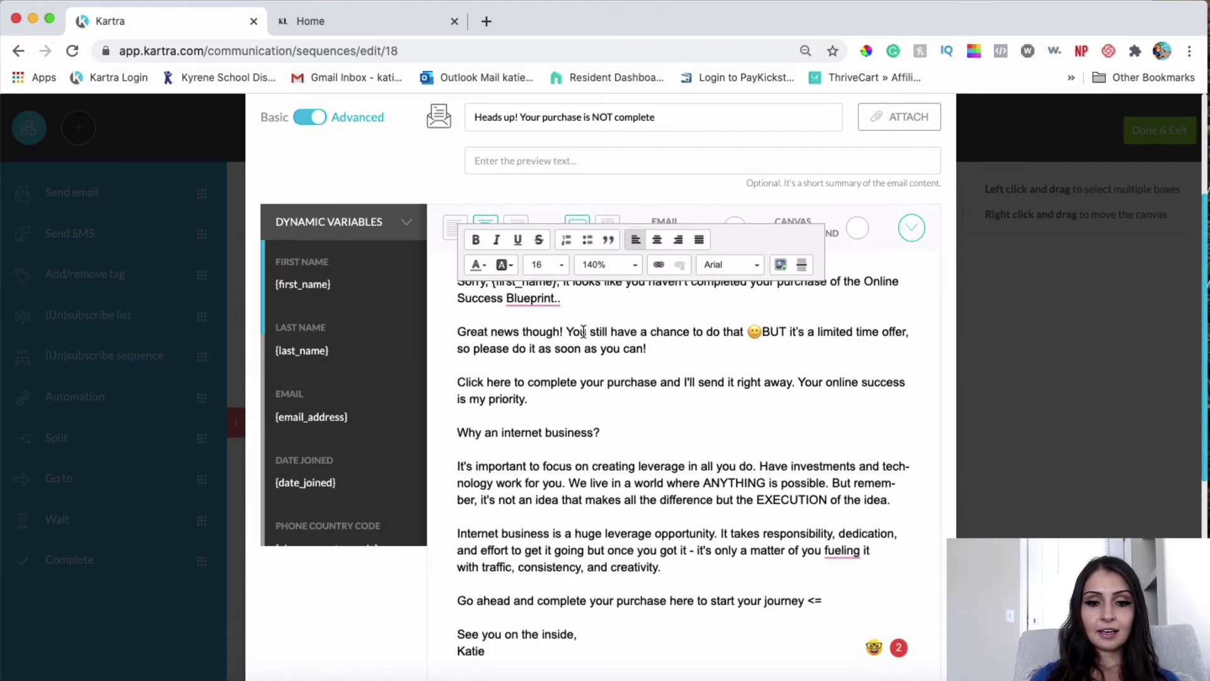
click(531, 348)
scroll(531, 349, up, 2)
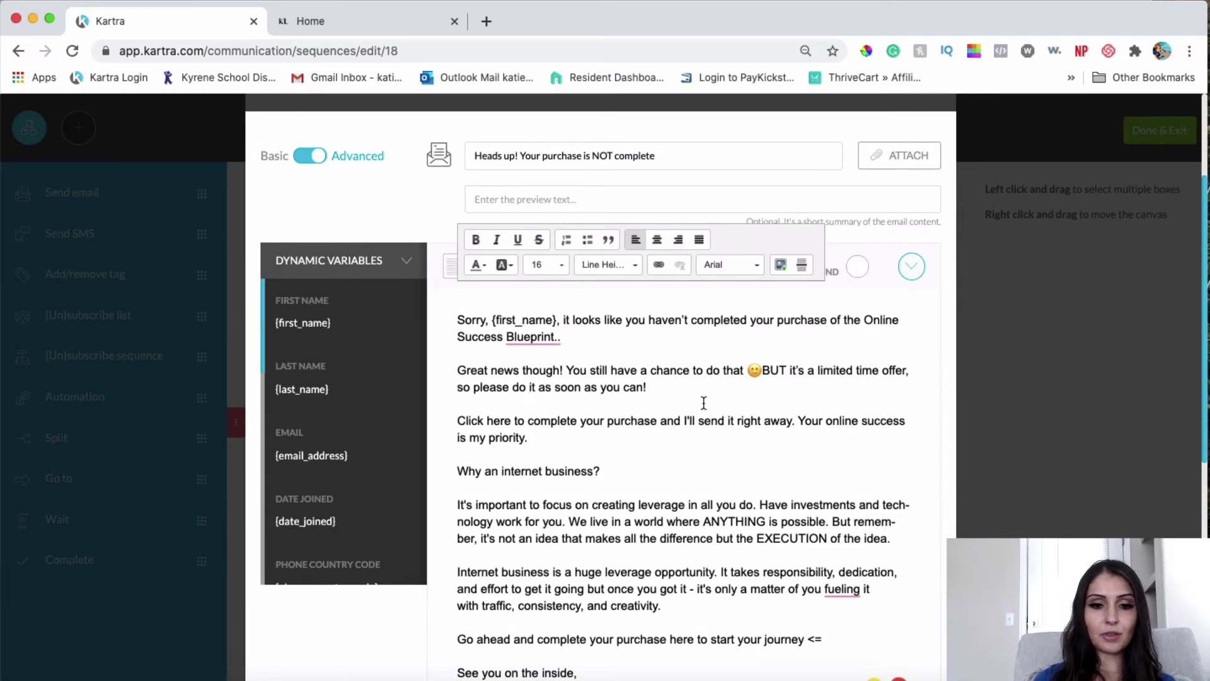
Step: Set the body font to Arial and select the 'Click here to complete your purchase' sentence
key(super+a)
click(723, 264)
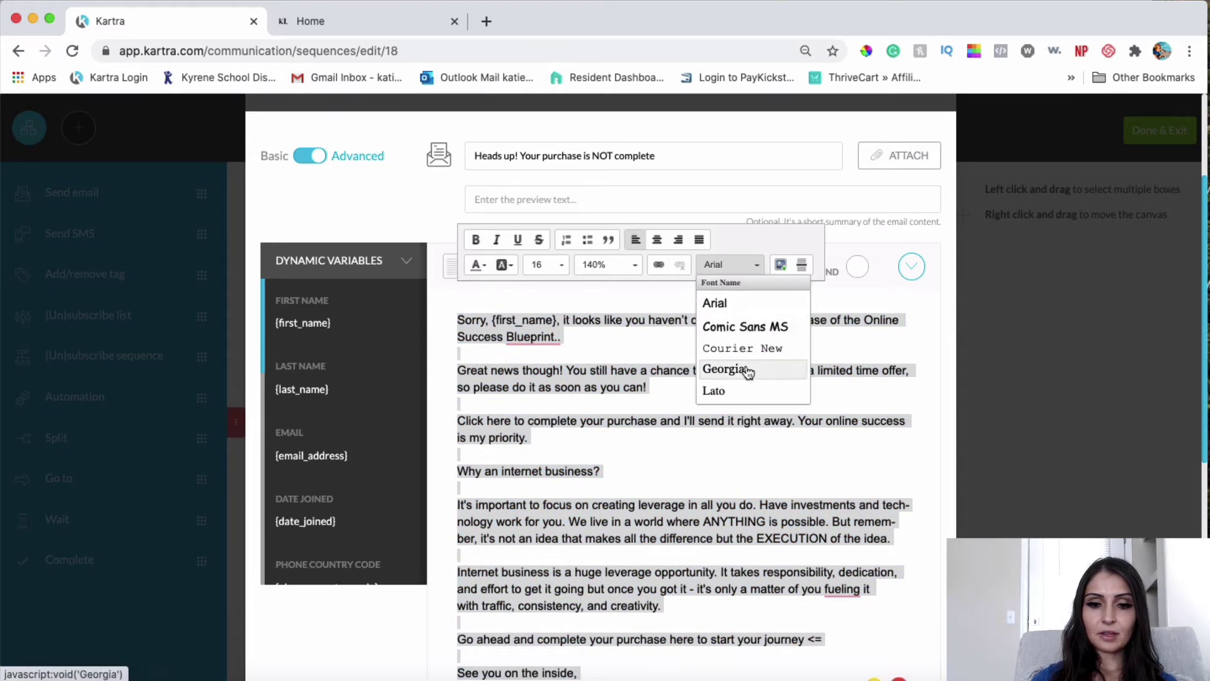
click(724, 369)
click(725, 298)
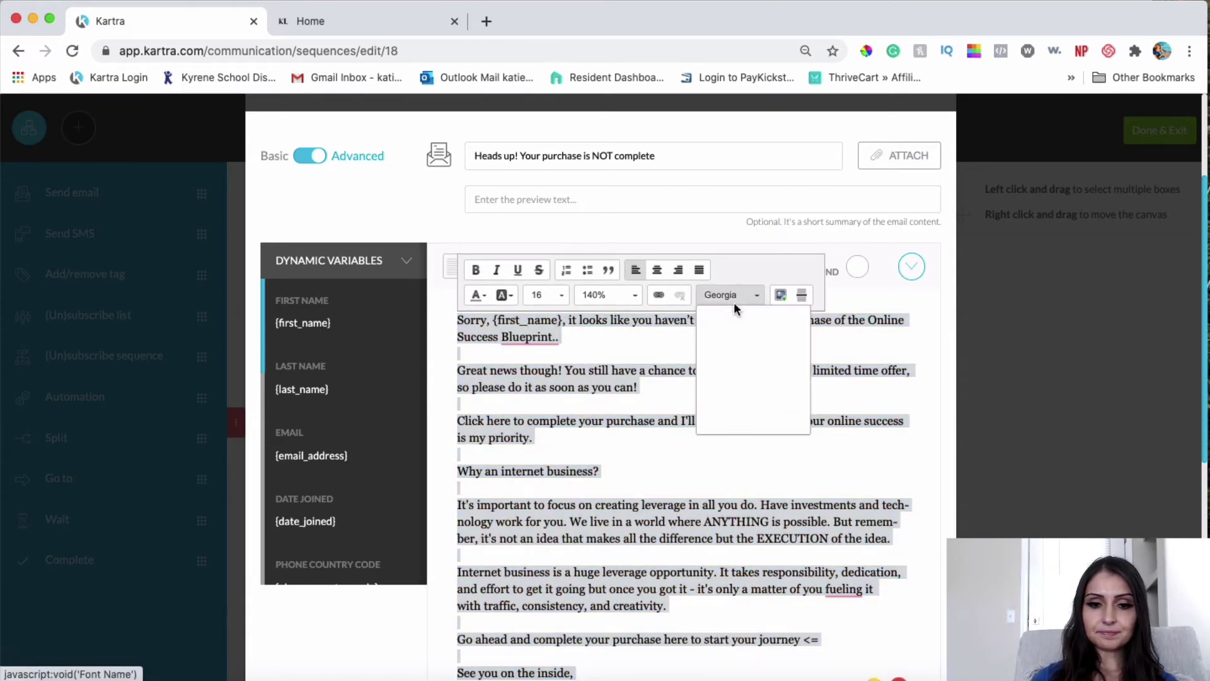
click(735, 327)
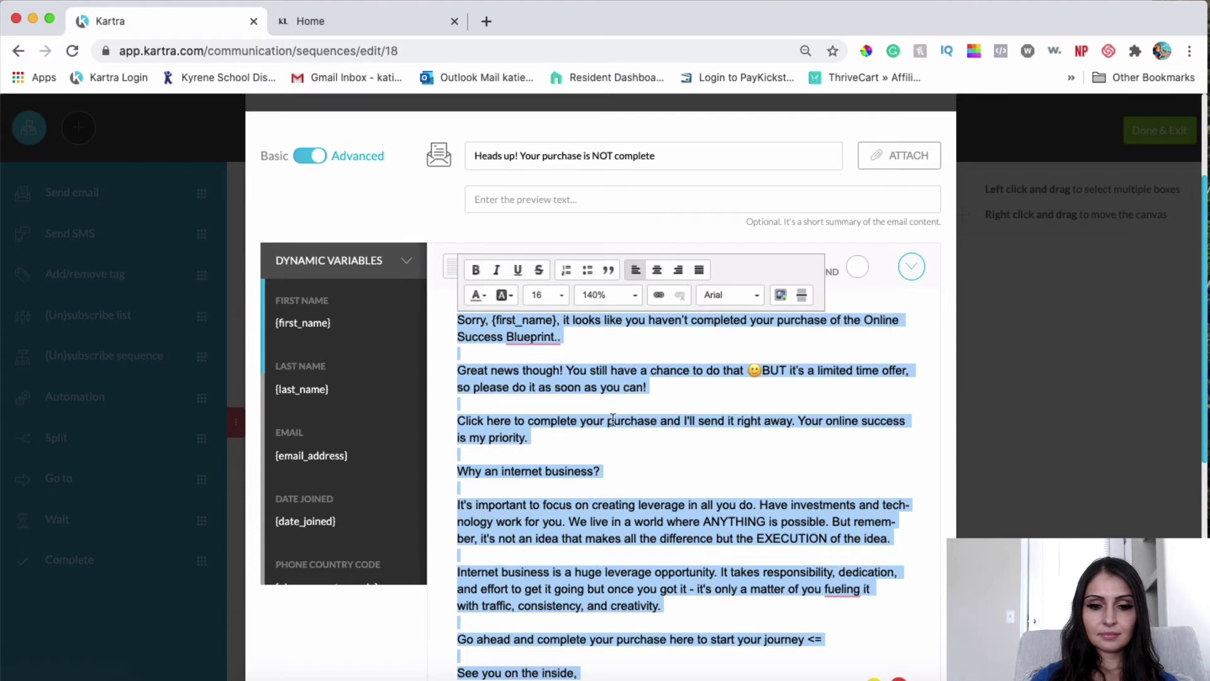
key(super+z)
click(523, 377)
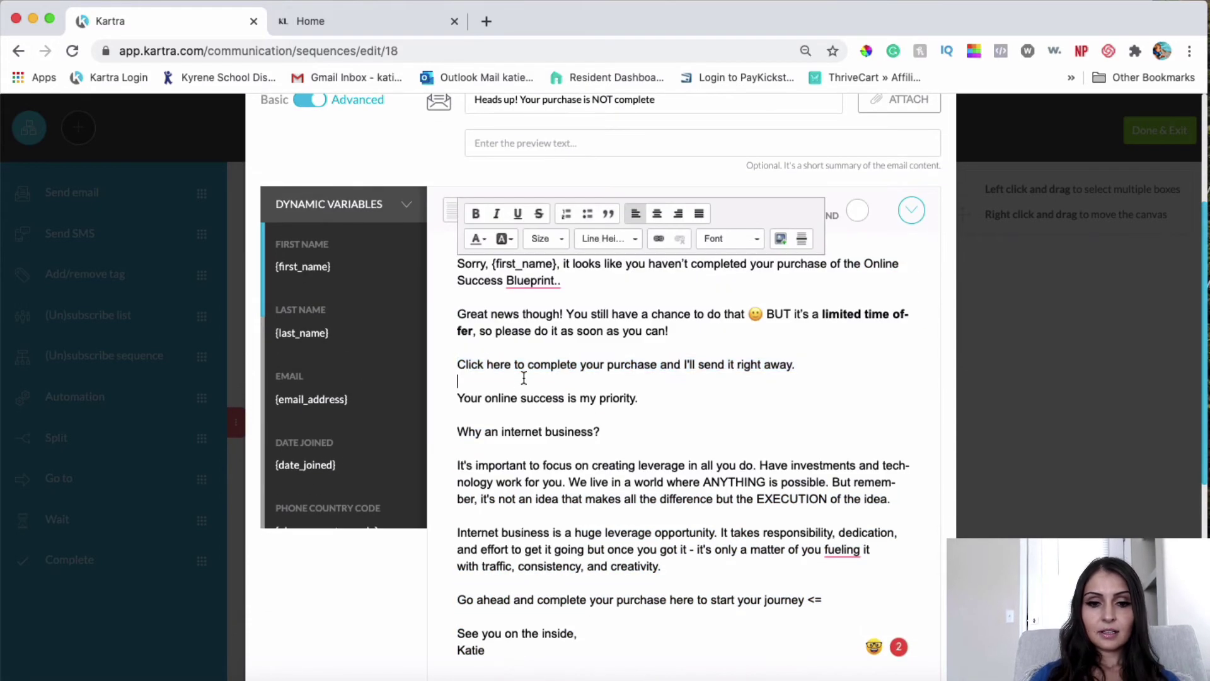
drag(819, 367, 458, 368)
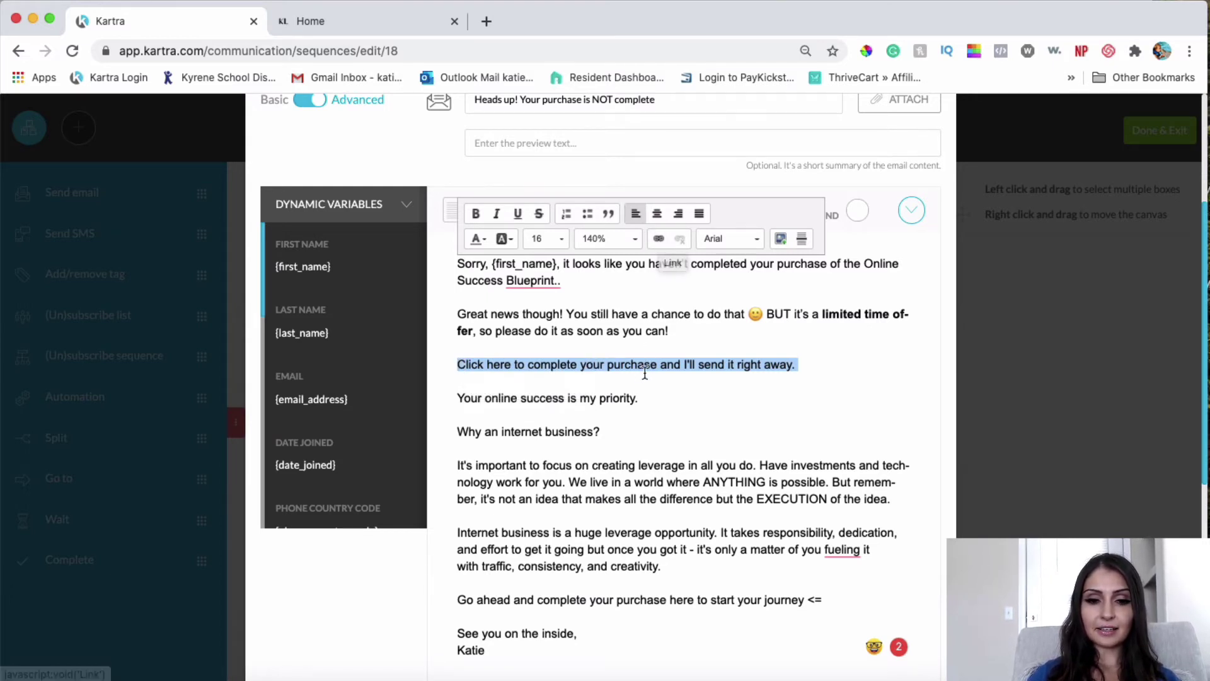
Step: Link the 'Click here' sentence to the osb-checkout page URL, opening in New Window (_blank)
click(657, 241)
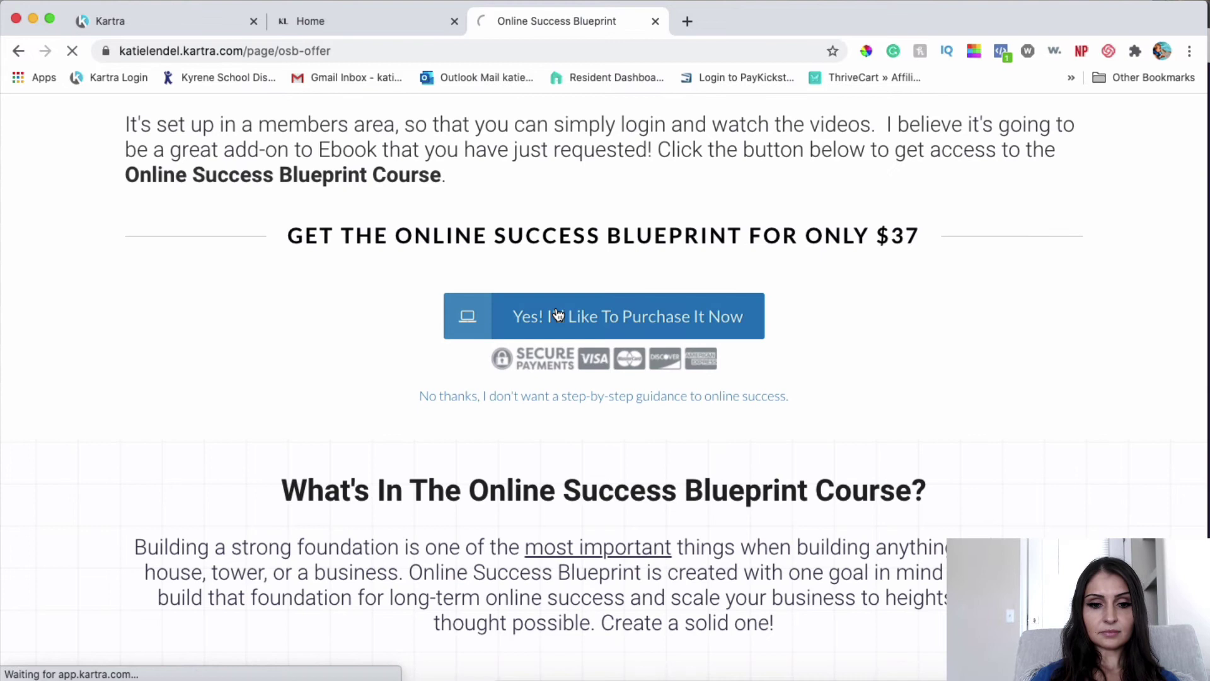
click(557, 315)
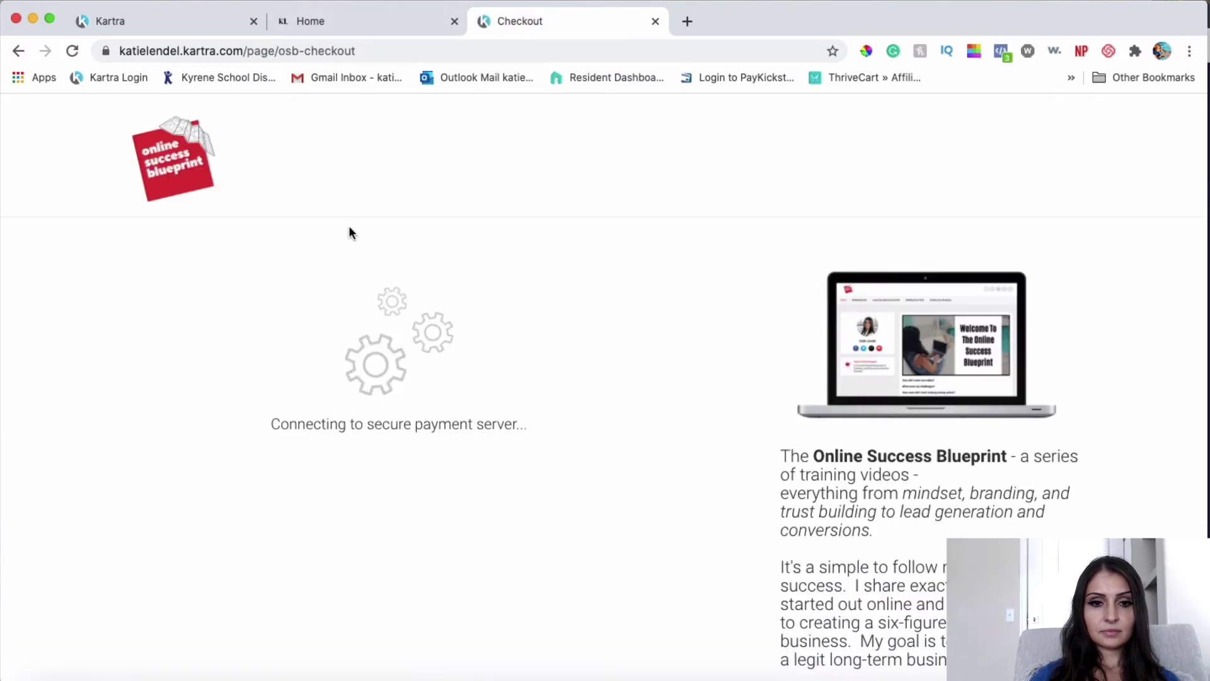
click(415, 50)
key(super+c)
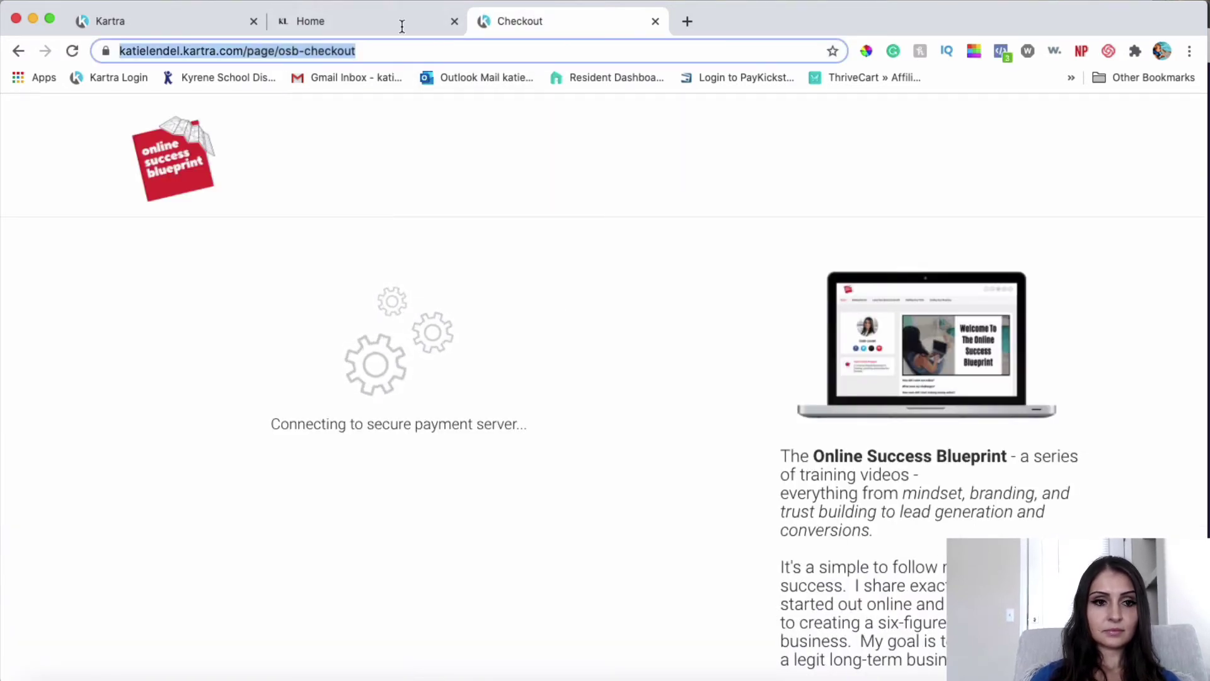
click(149, 19)
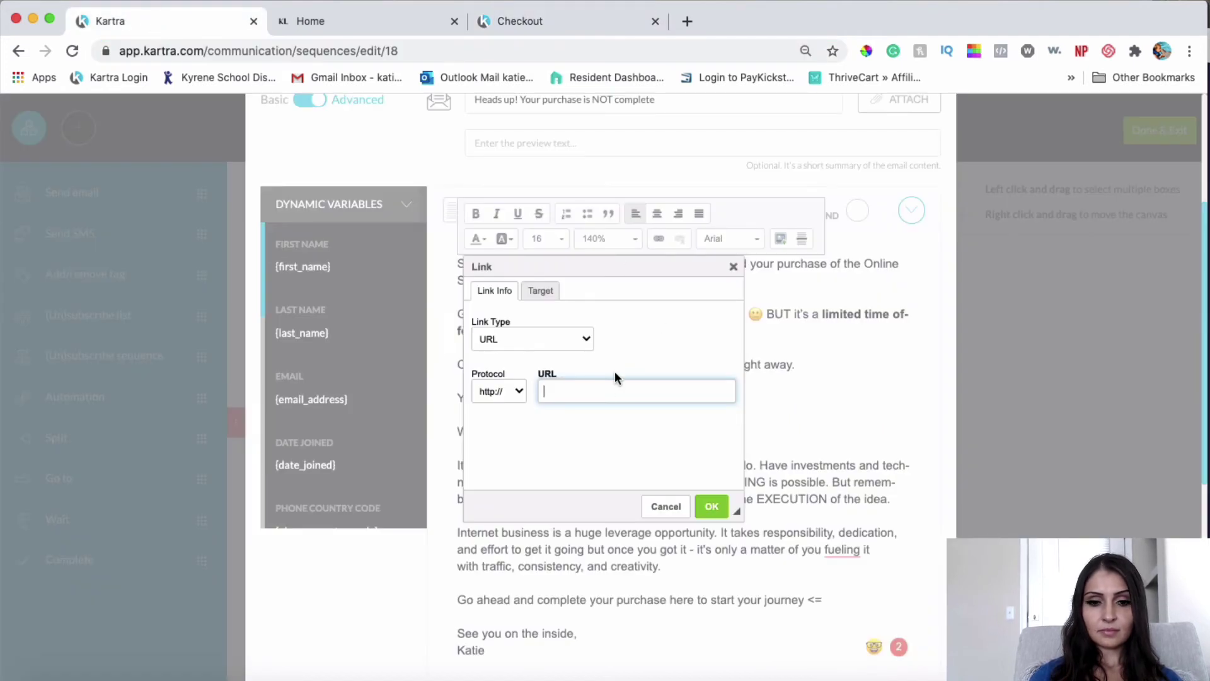
key(super+v)
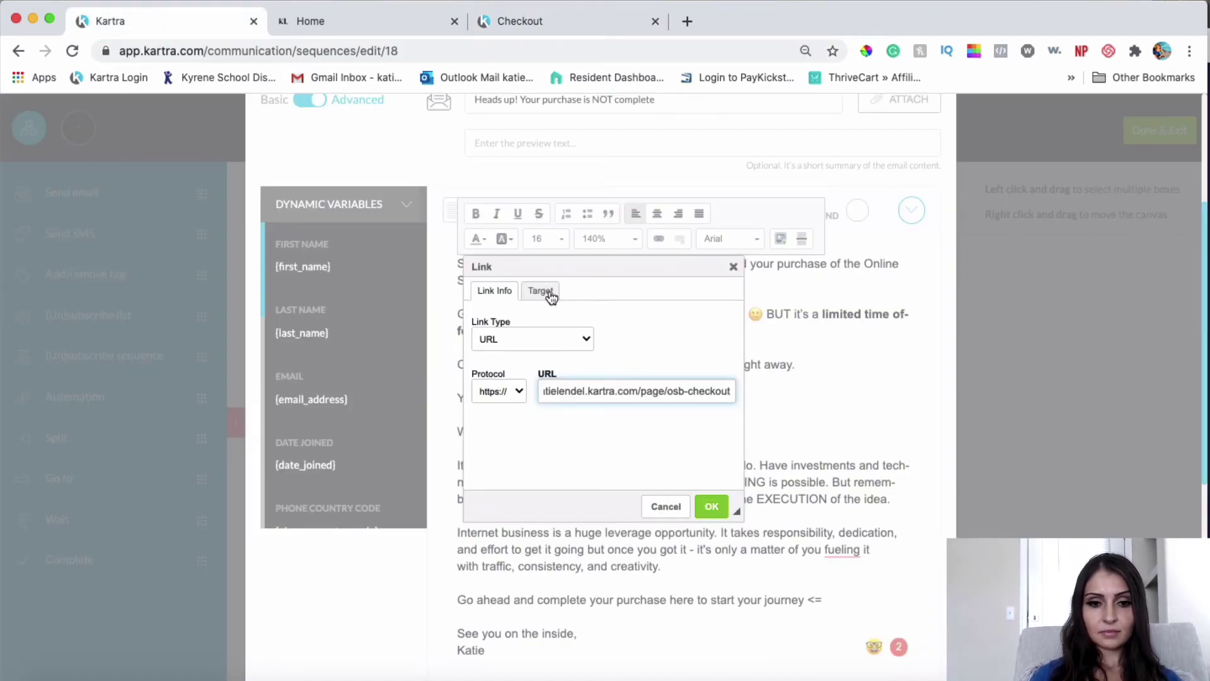
click(550, 293)
click(544, 333)
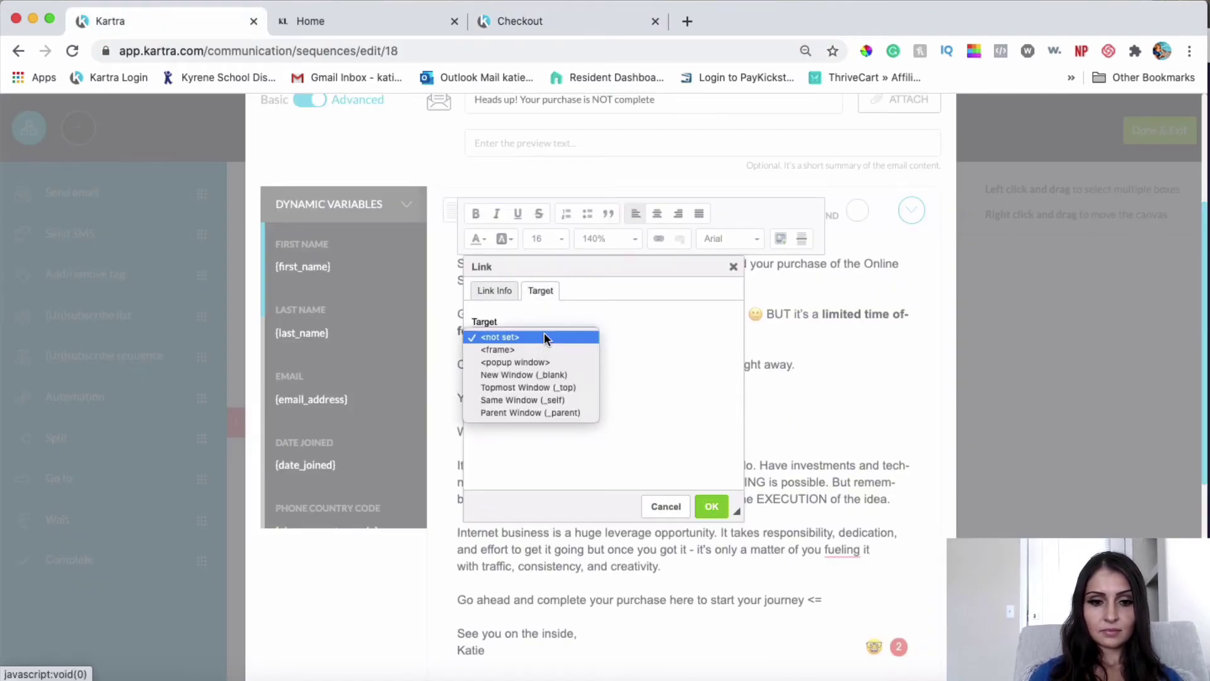
click(531, 375)
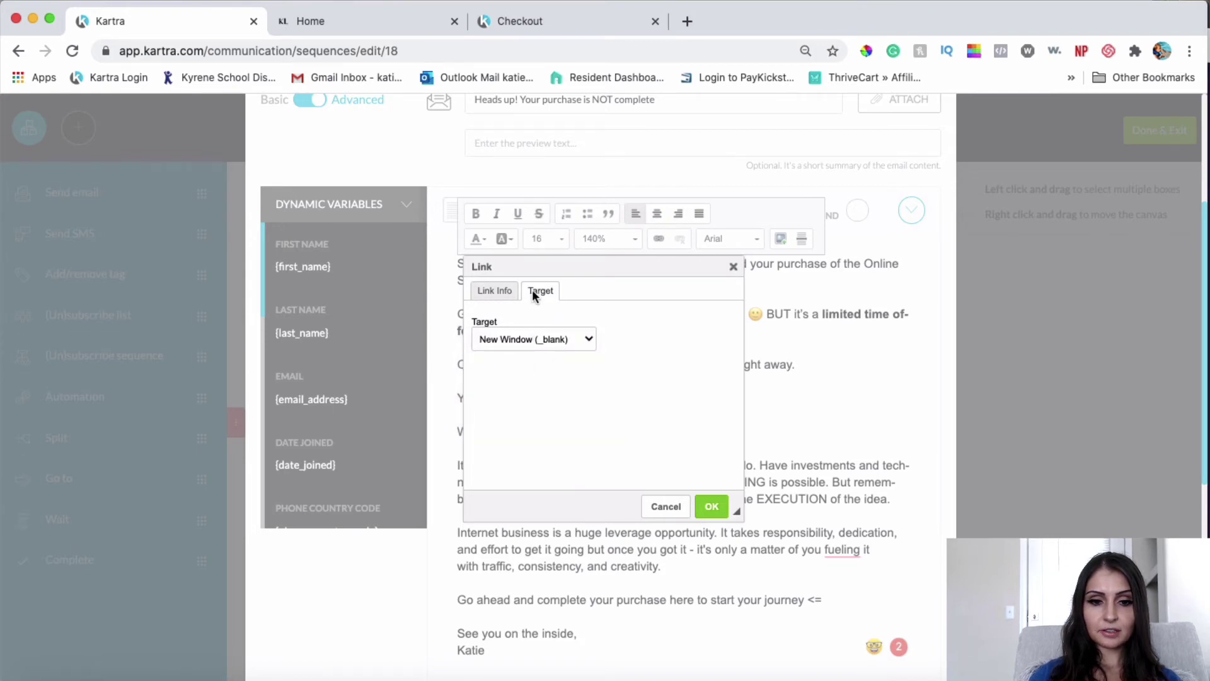
click(494, 291)
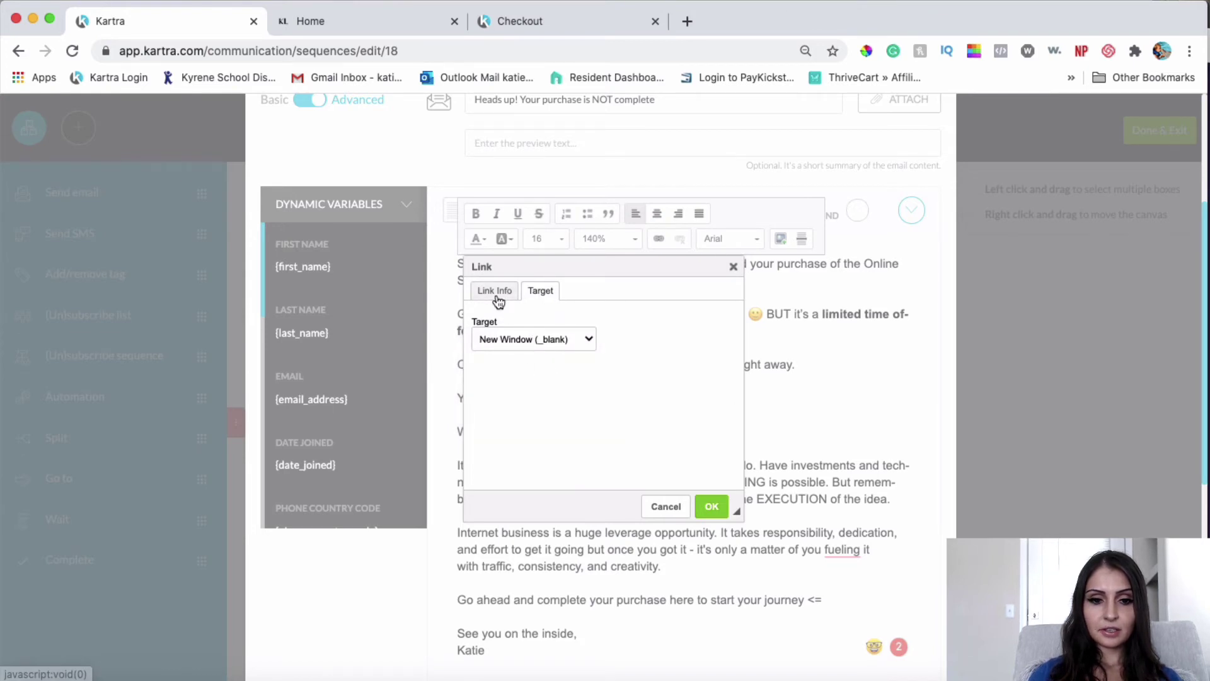
click(714, 508)
click(719, 441)
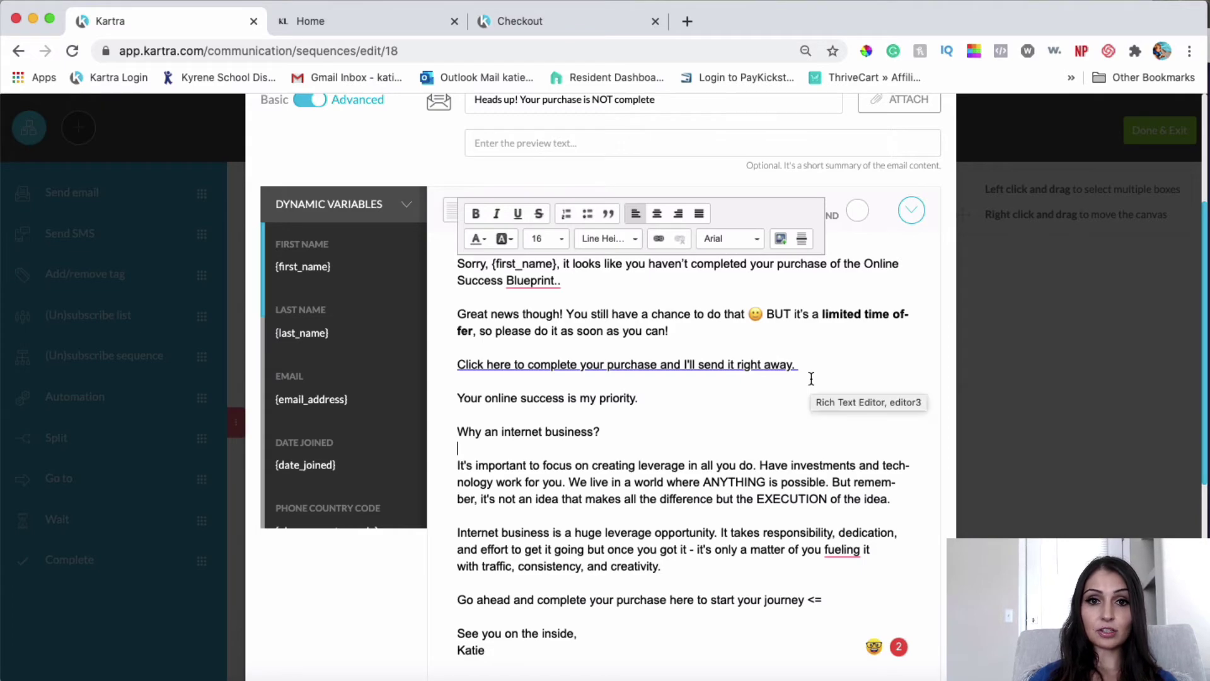
Step: Make the 'Why an internet business?' line bold
scroll(811, 378, up, 1)
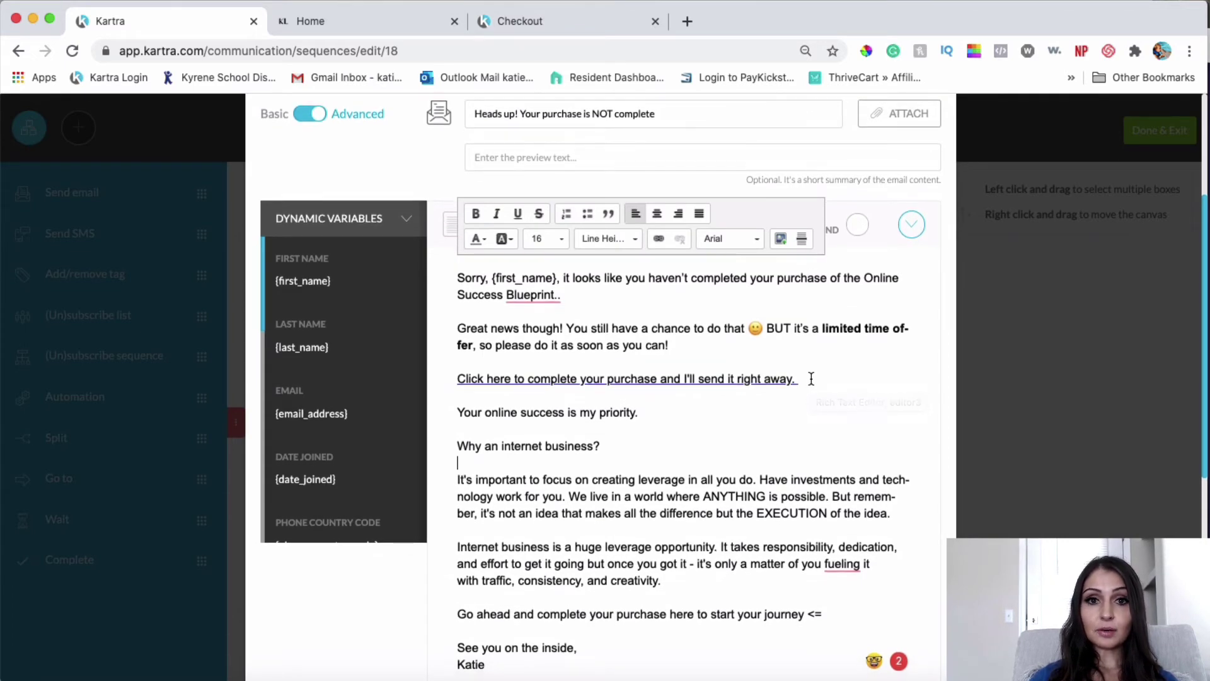
scroll(752, 430, down, 3)
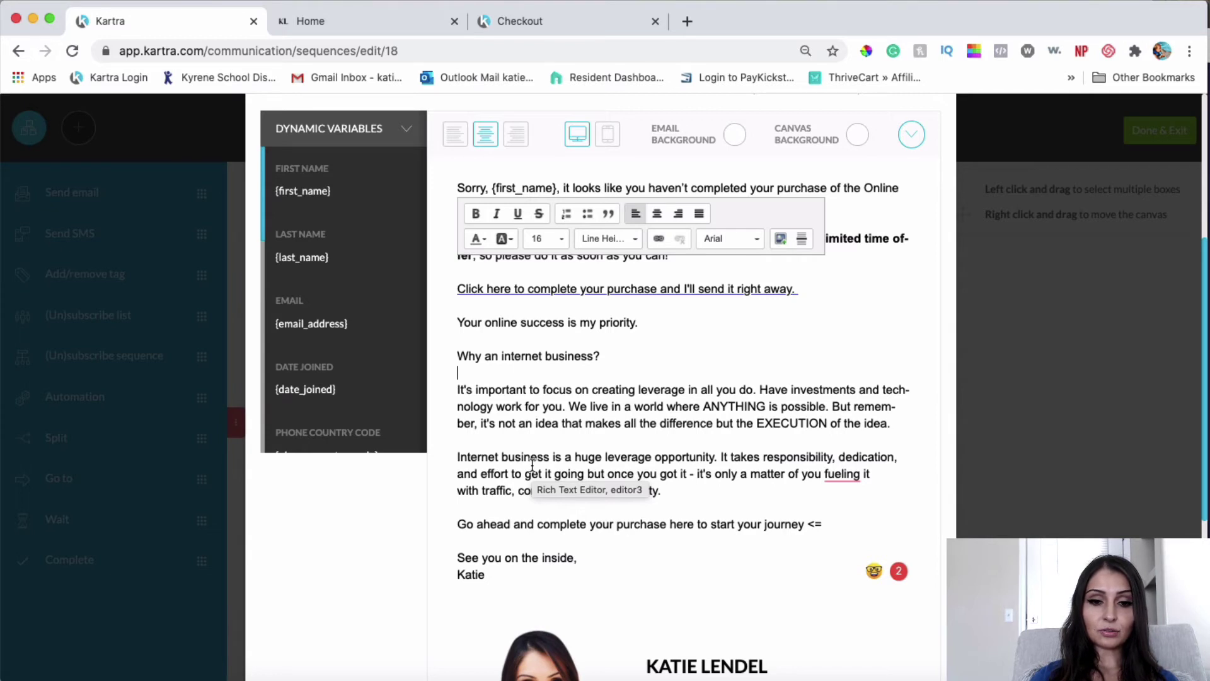
drag(616, 357, 461, 357)
click(479, 214)
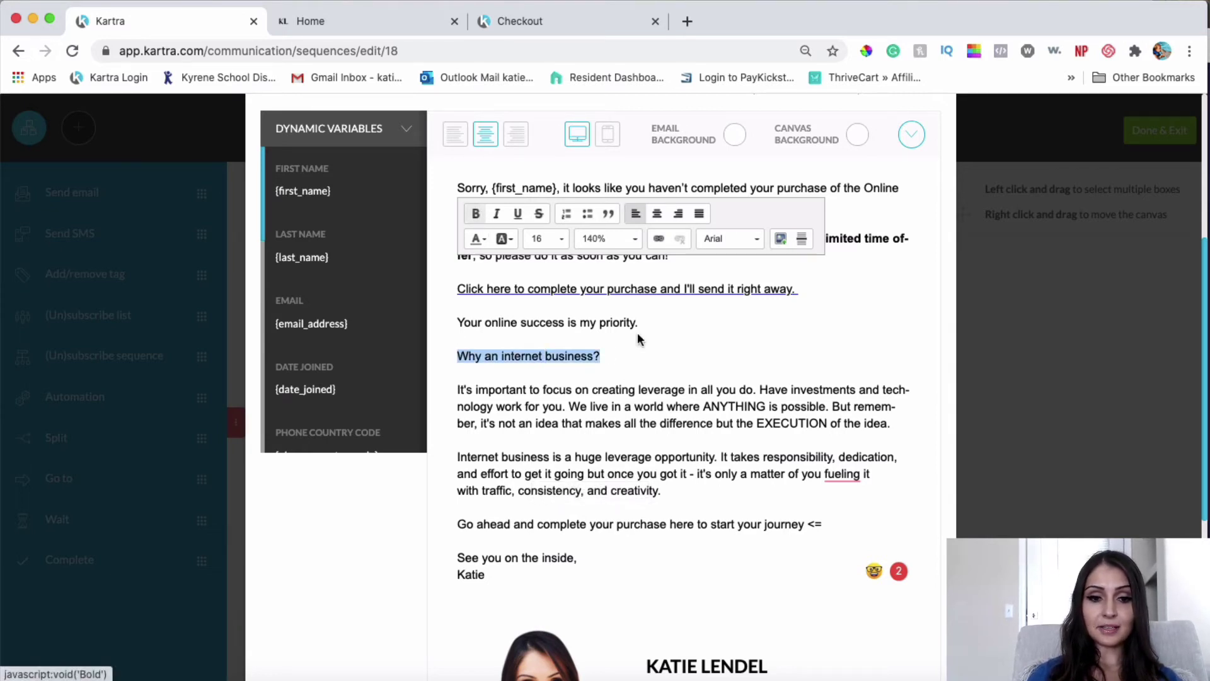
click(672, 432)
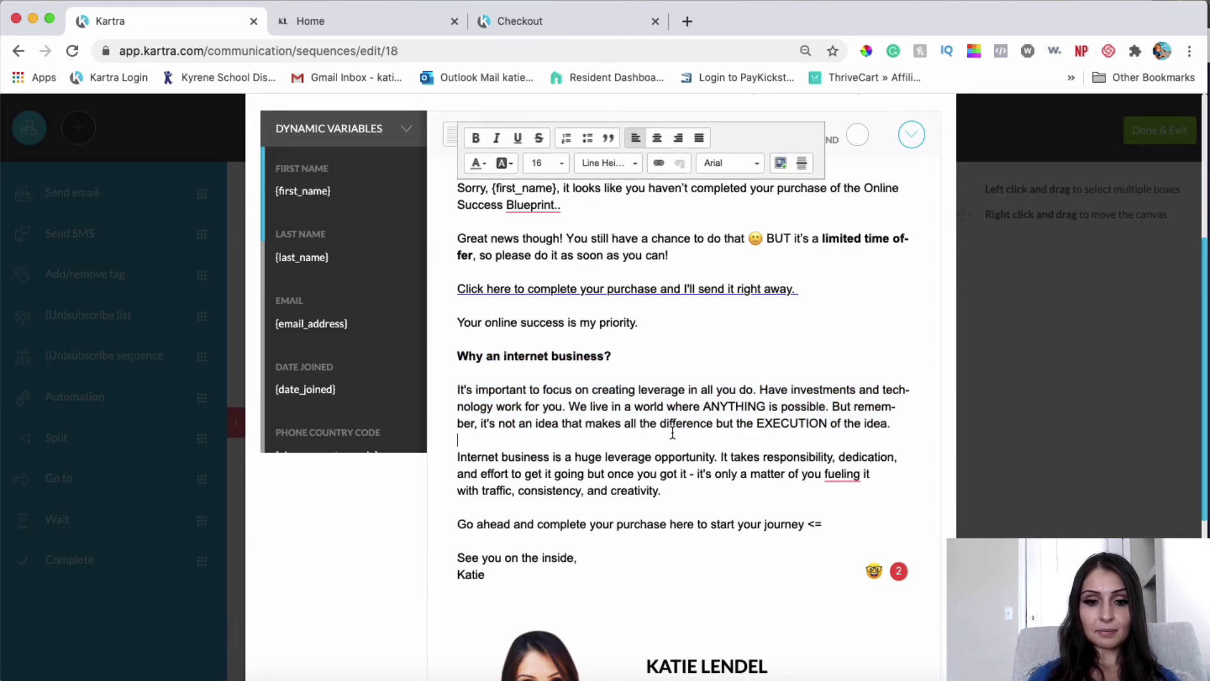
Step: Select the 'Go ahead and complete your purchase here…' call-to-action sentence further down
scroll(621, 383, down, 2)
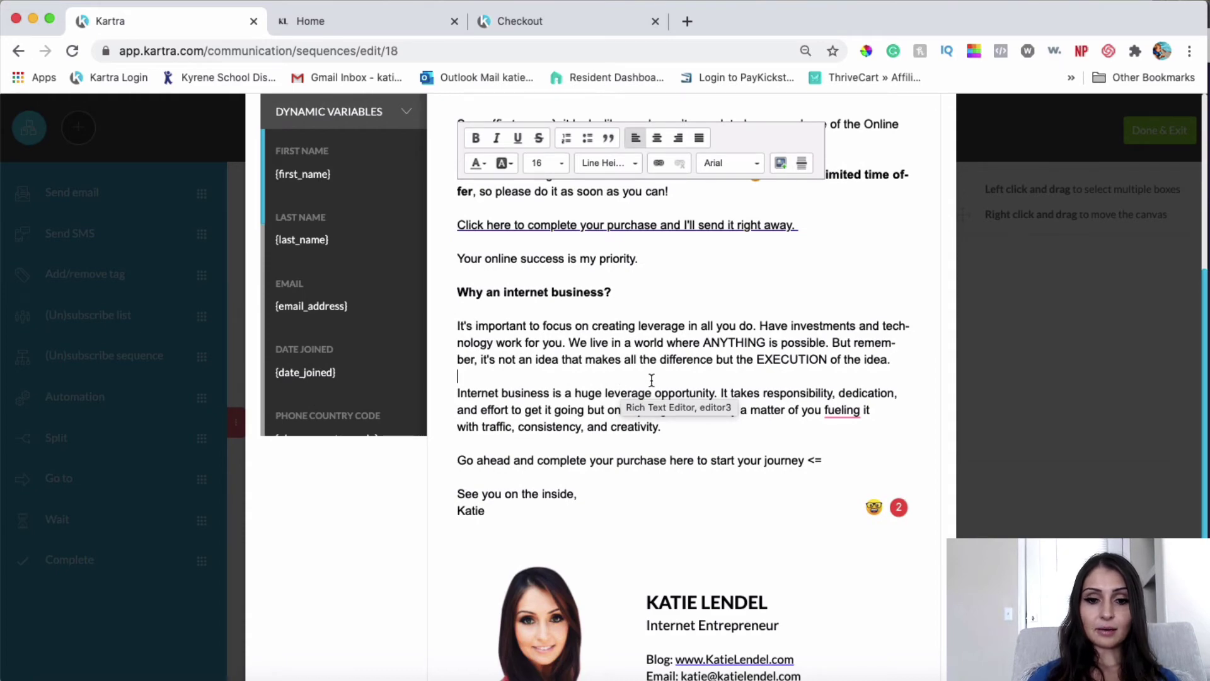
scroll(651, 380, up, 8)
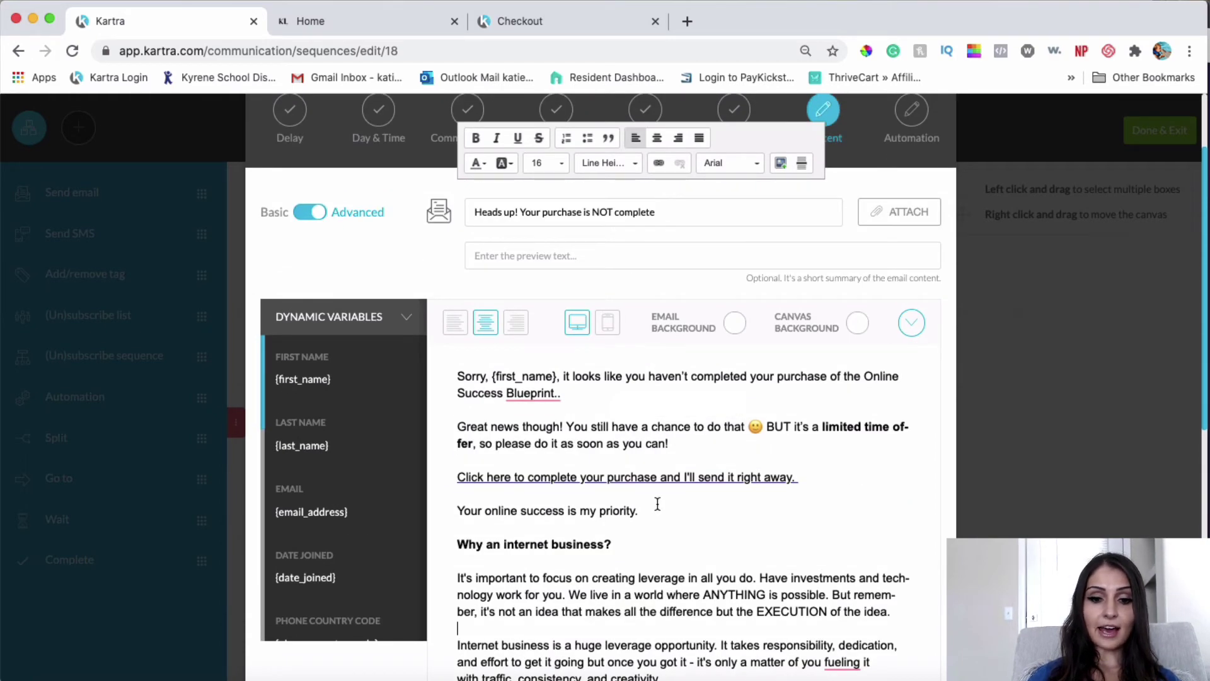
scroll(657, 503, down, 3)
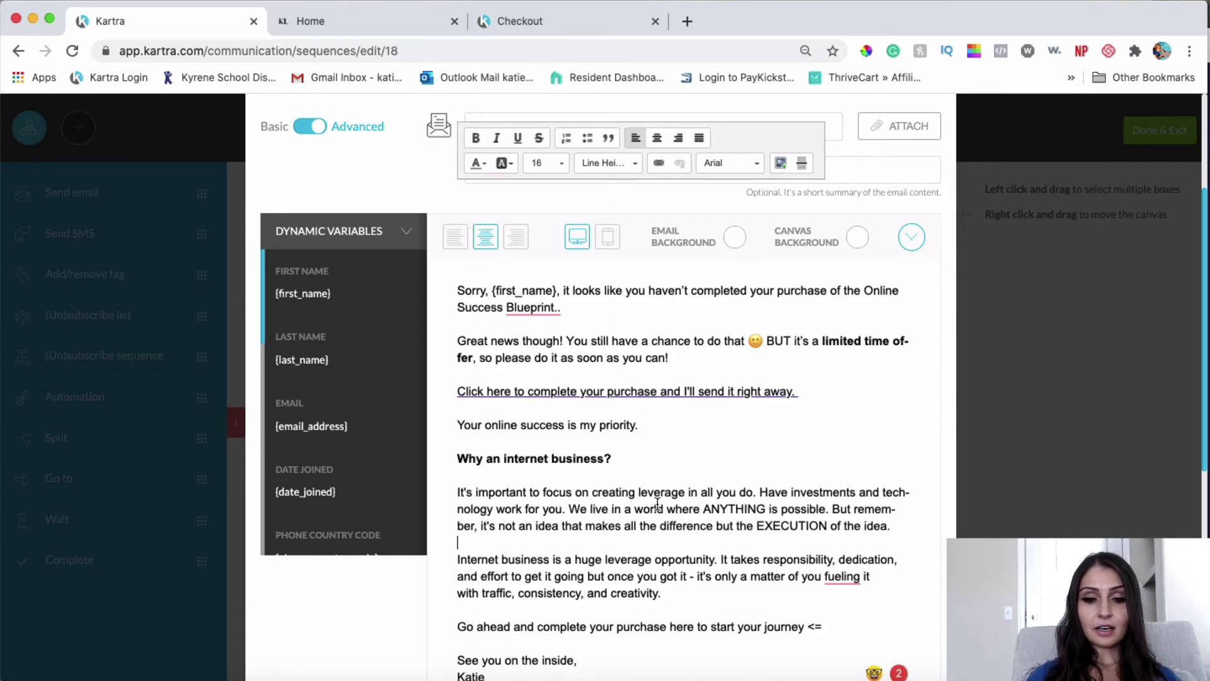
scroll(657, 502, down, 5)
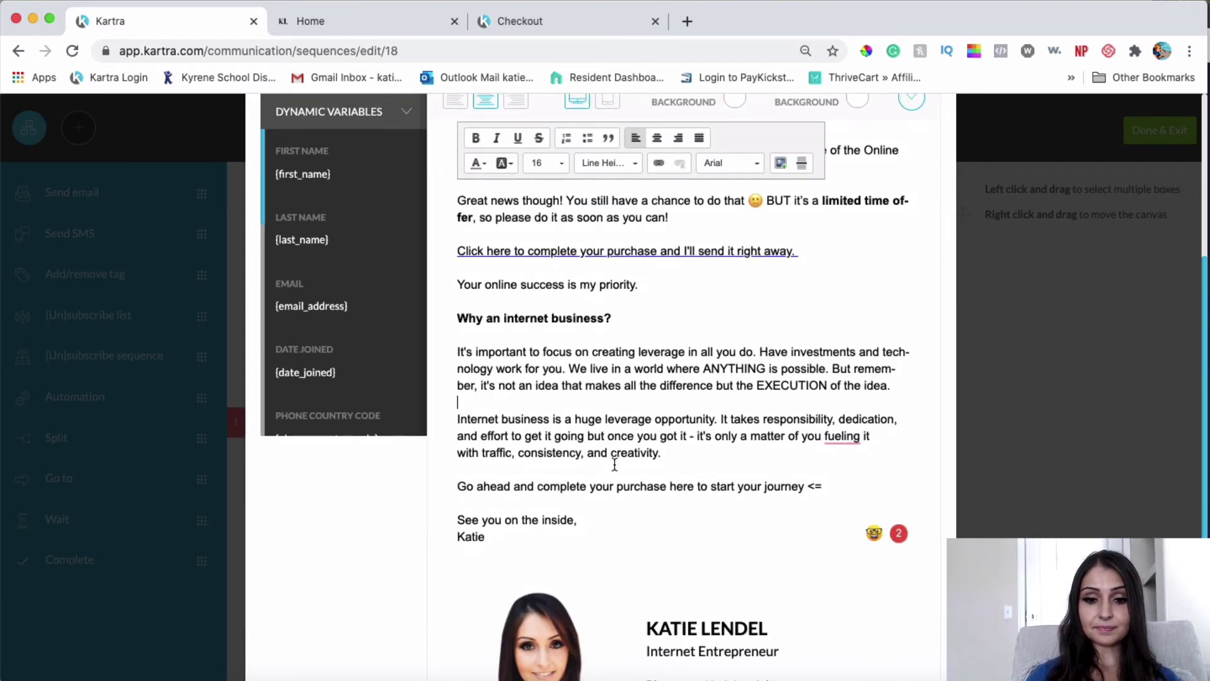
scroll(630, 466, down, 1)
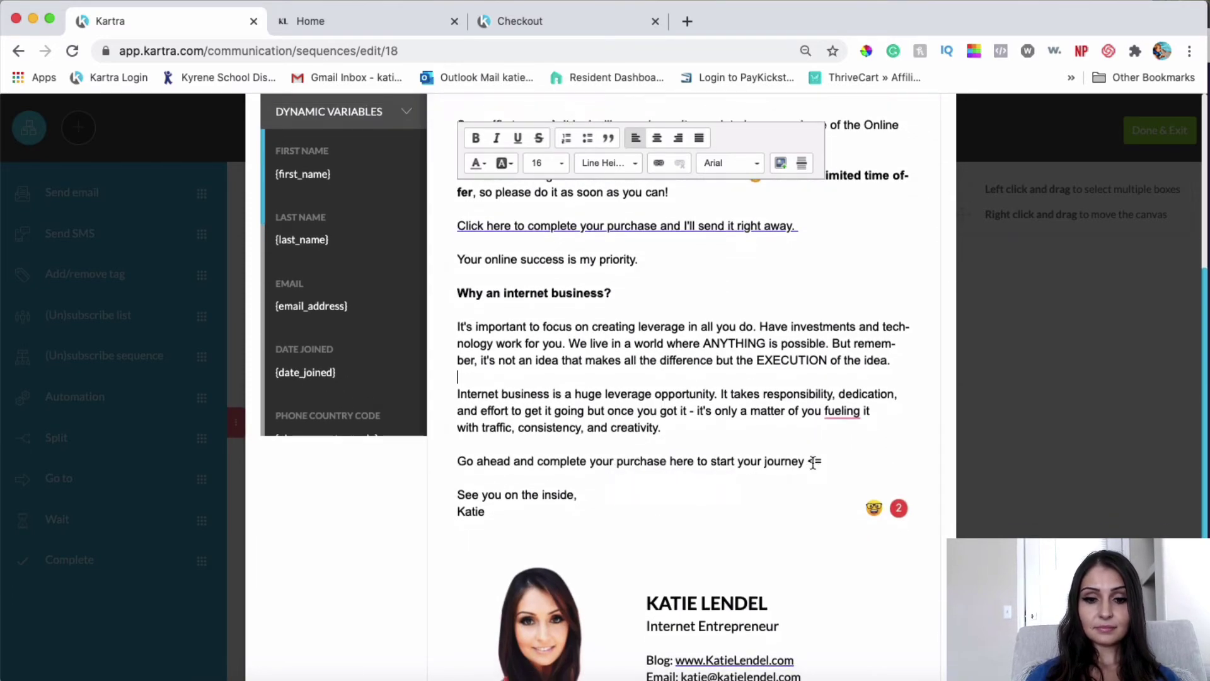
drag(806, 462, 456, 463)
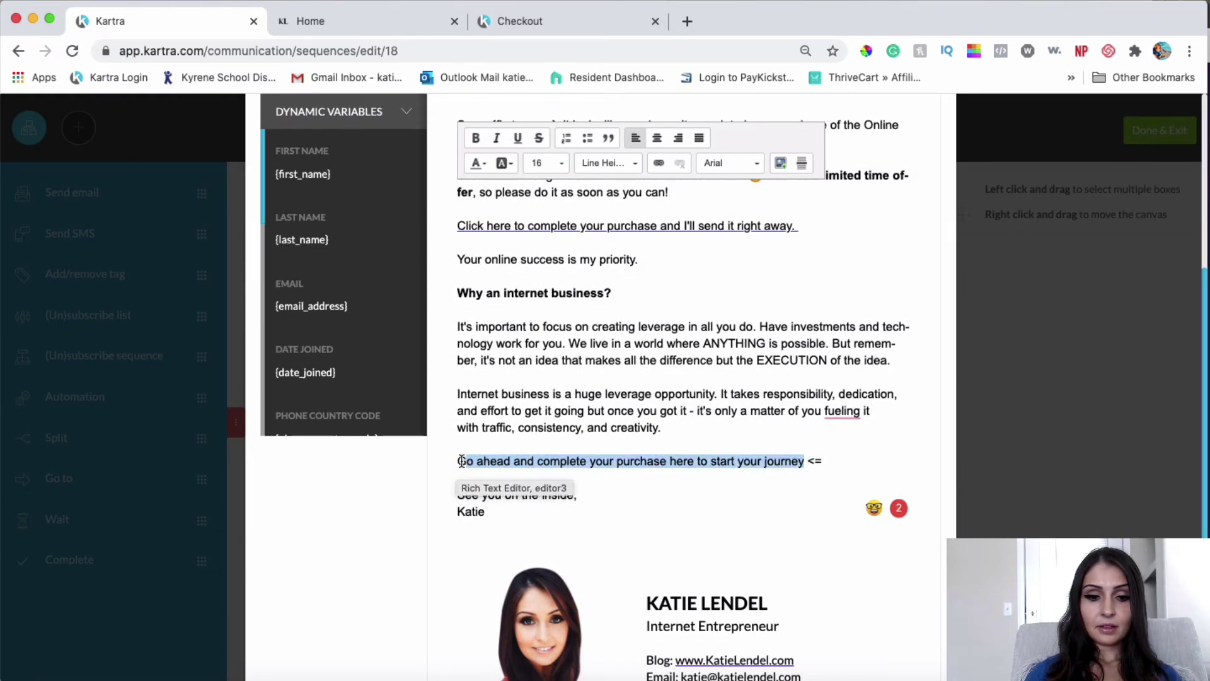
Step: Link the 'Go ahead and complete your purchase' sentence to the pasted checkout URL, opening in New Window (_blank)
click(660, 164)
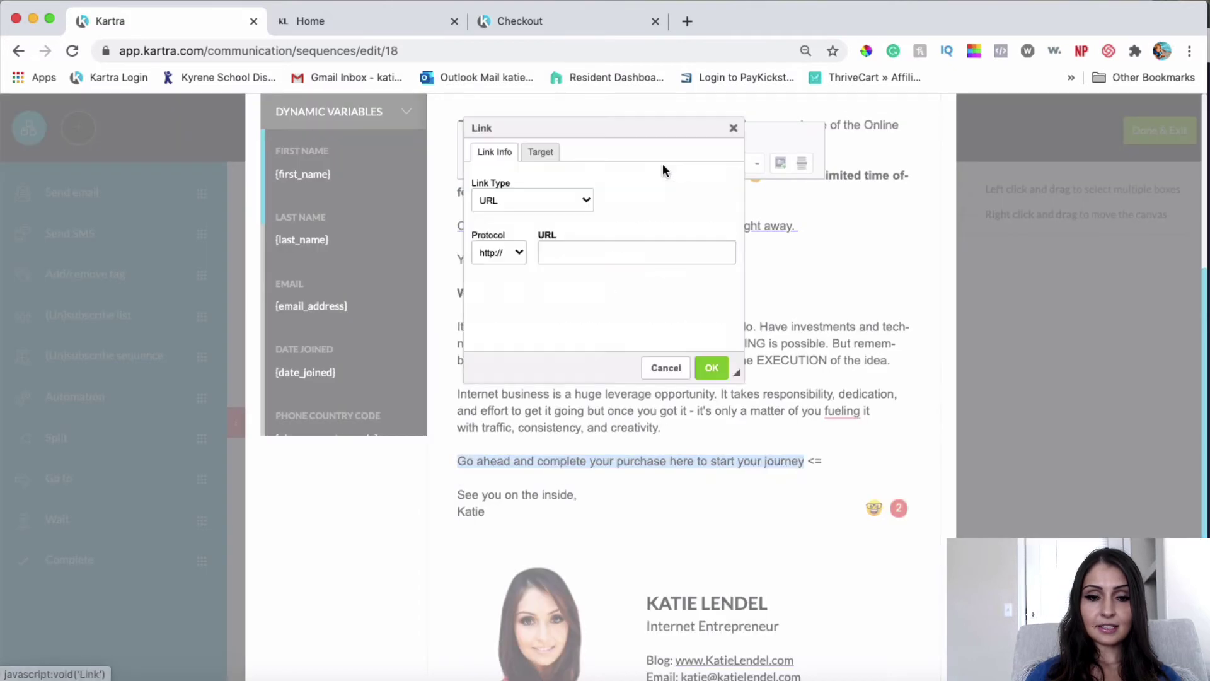
text(https://katielendel.kartra.com/page/ssl-checkout)
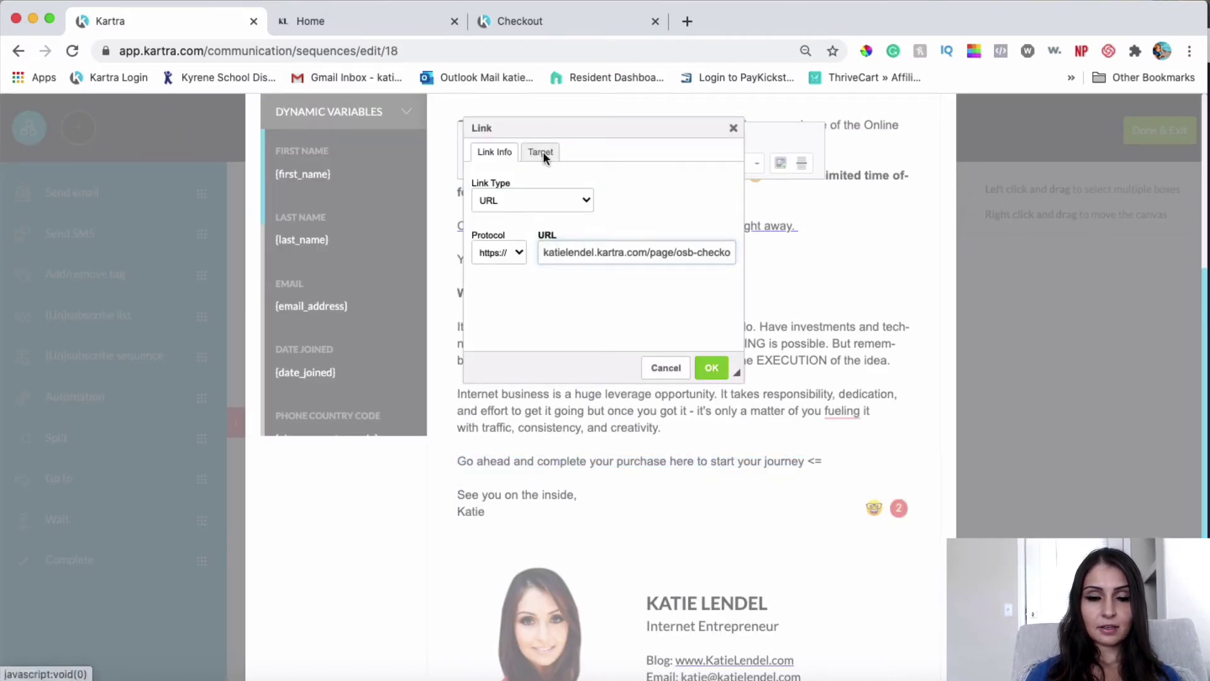
click(540, 152)
click(545, 202)
click(542, 237)
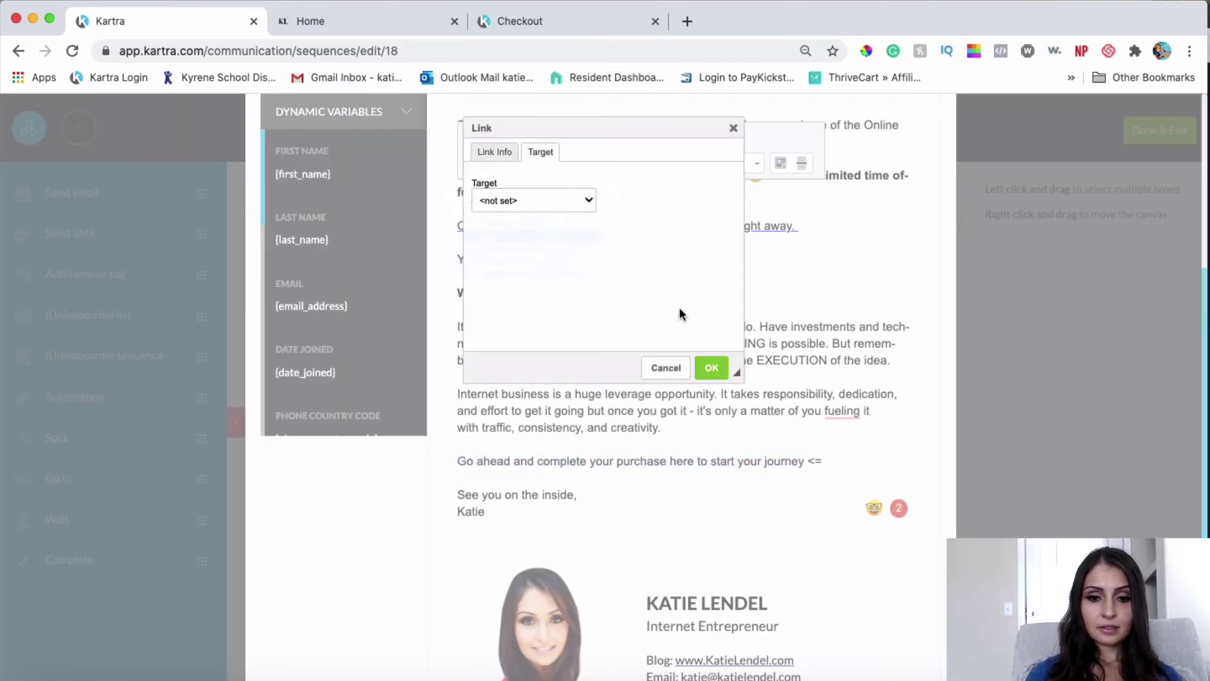
click(718, 368)
click(769, 406)
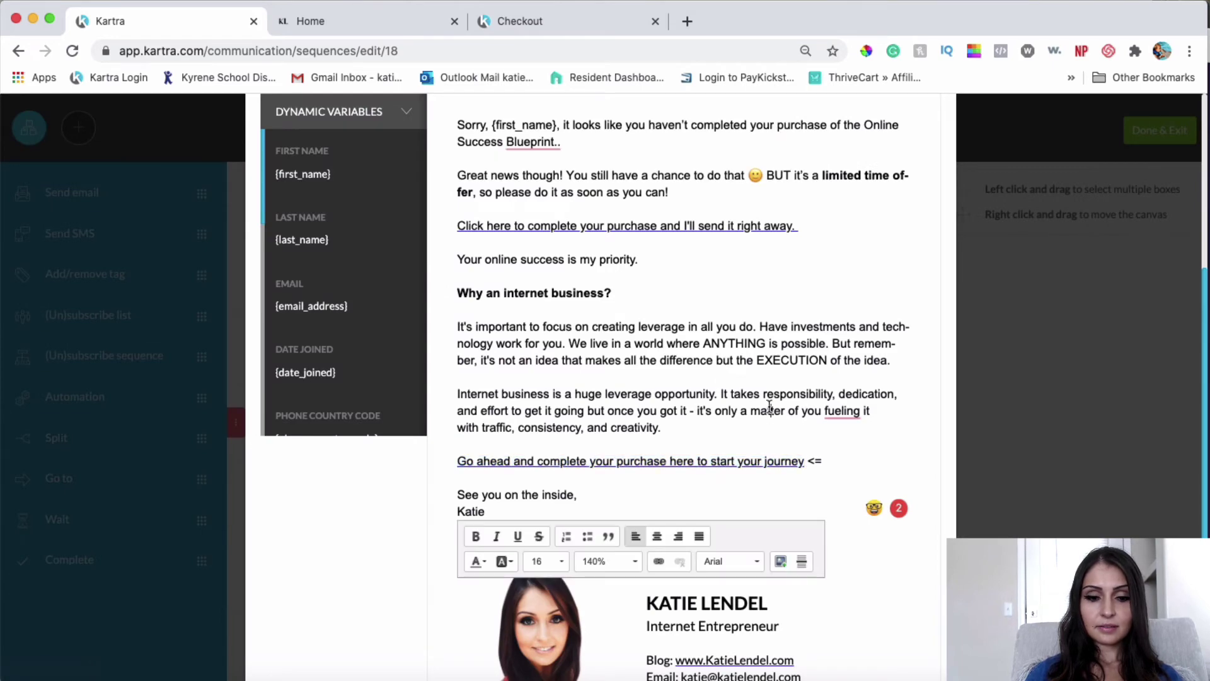
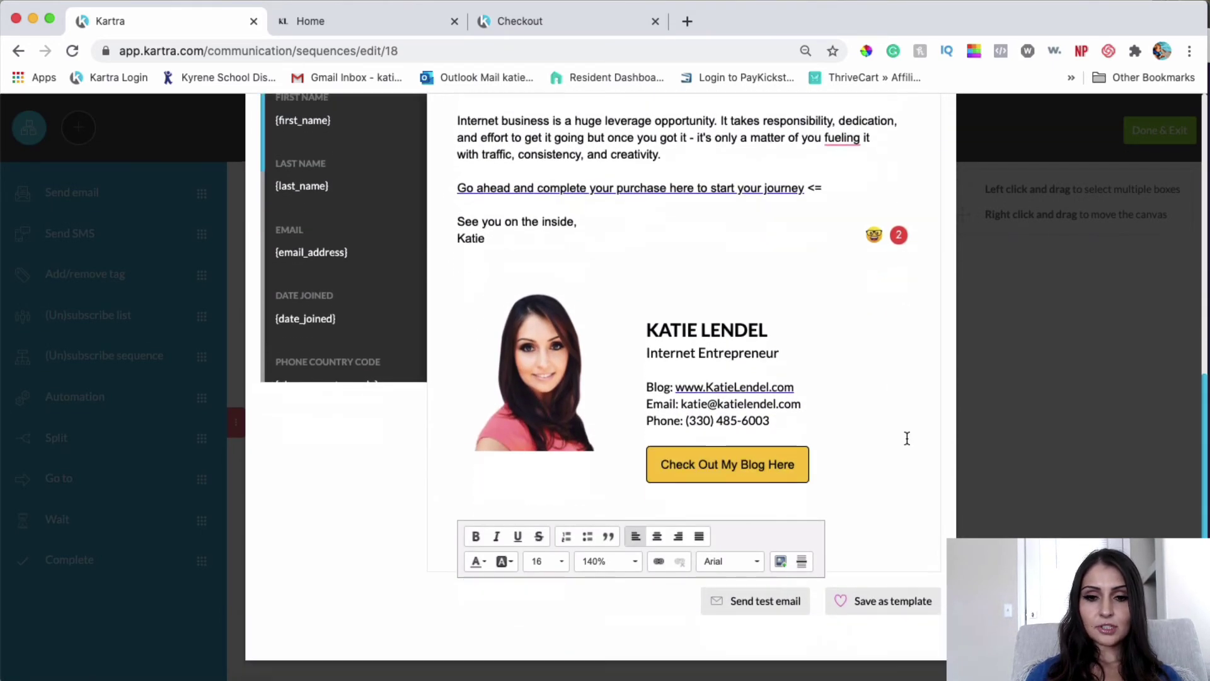
Step: Send a test of the 'Heads up! Your purchase is NOT complete' email to the tester's address and close the confirmation
click(726, 602)
click(557, 242)
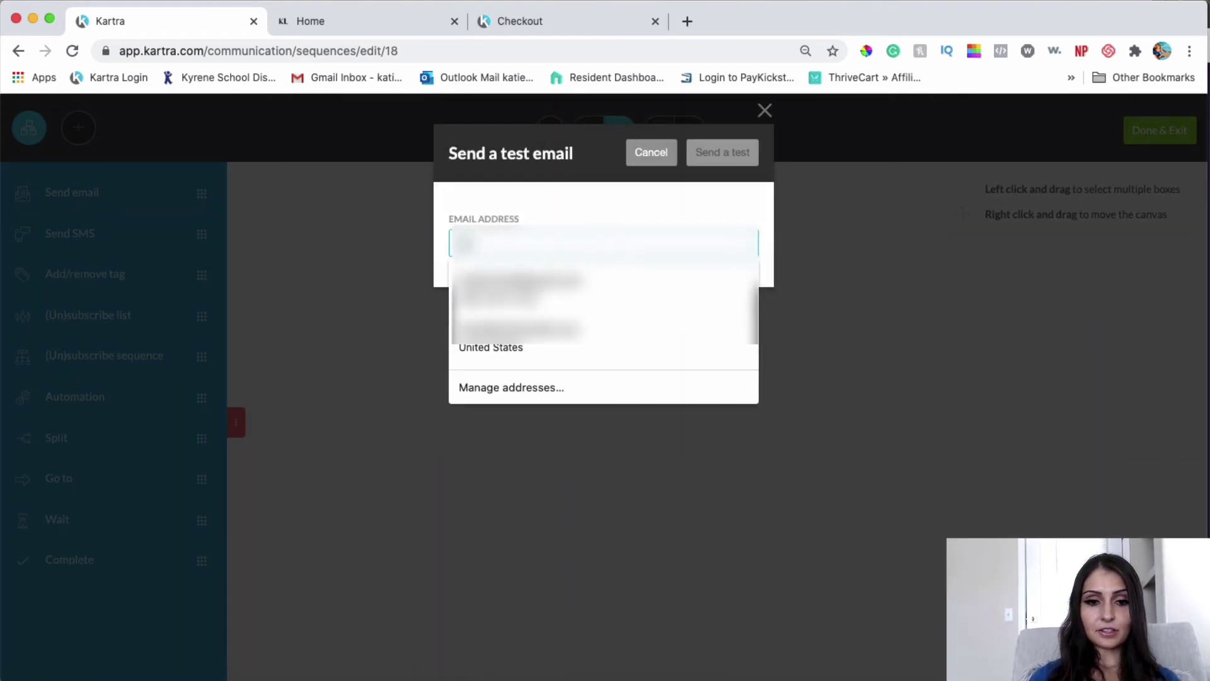
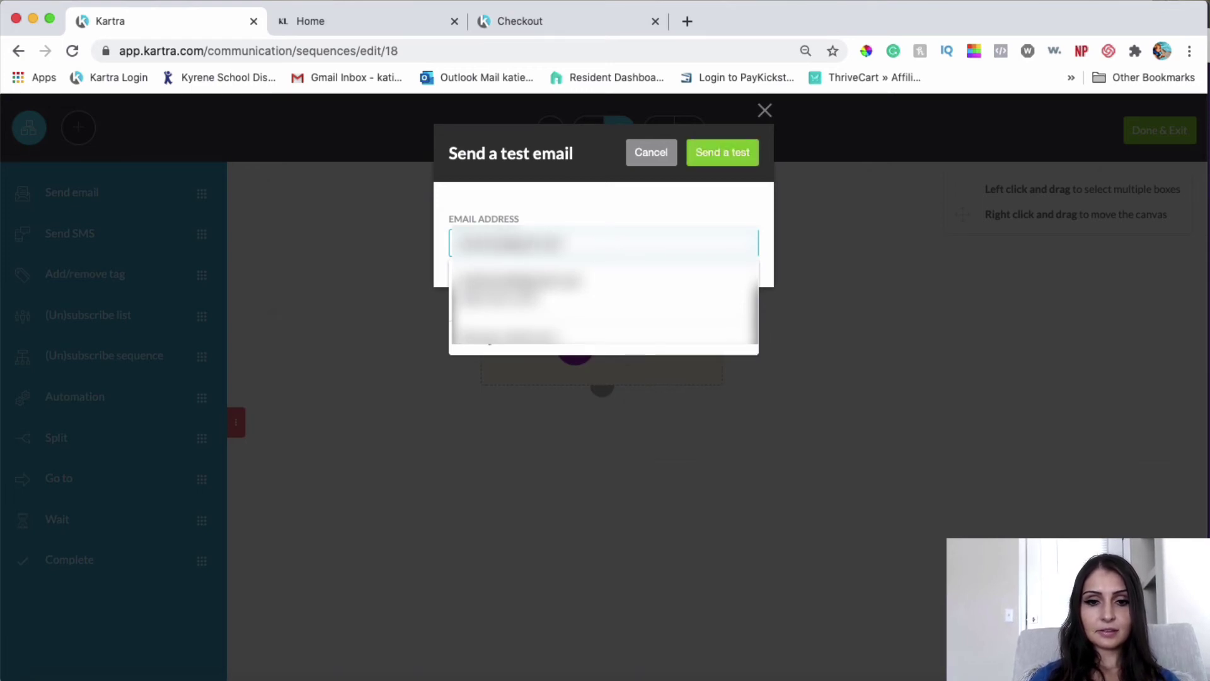
click(710, 150)
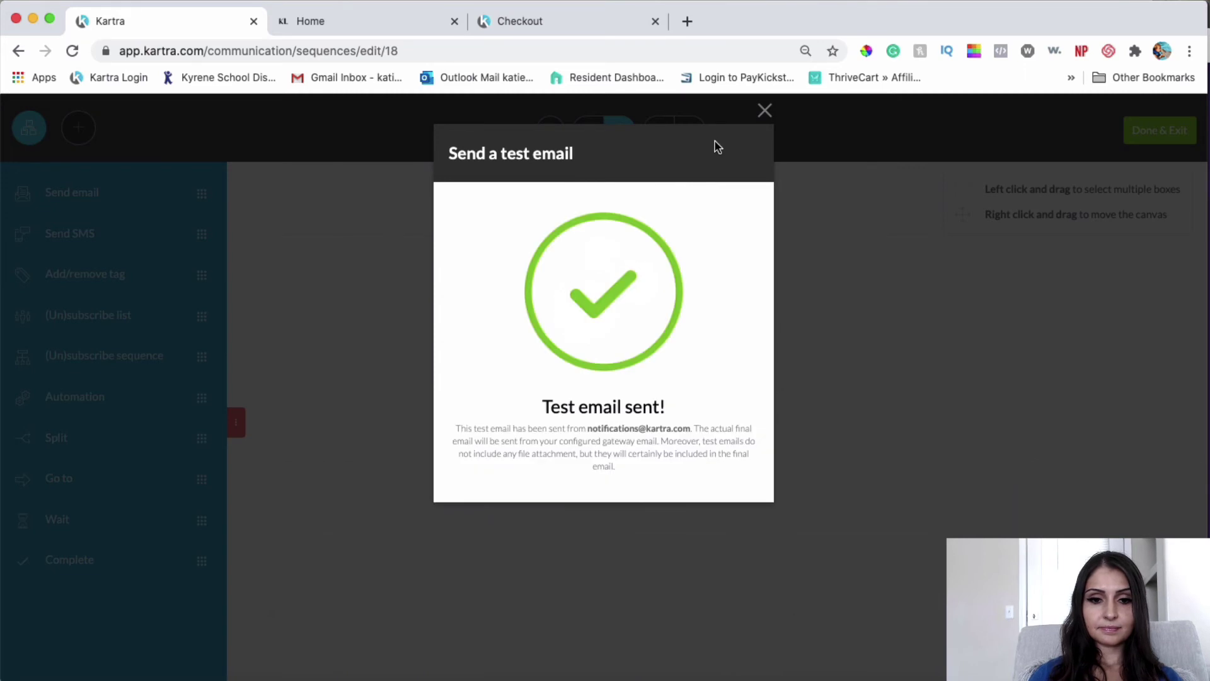
click(765, 112)
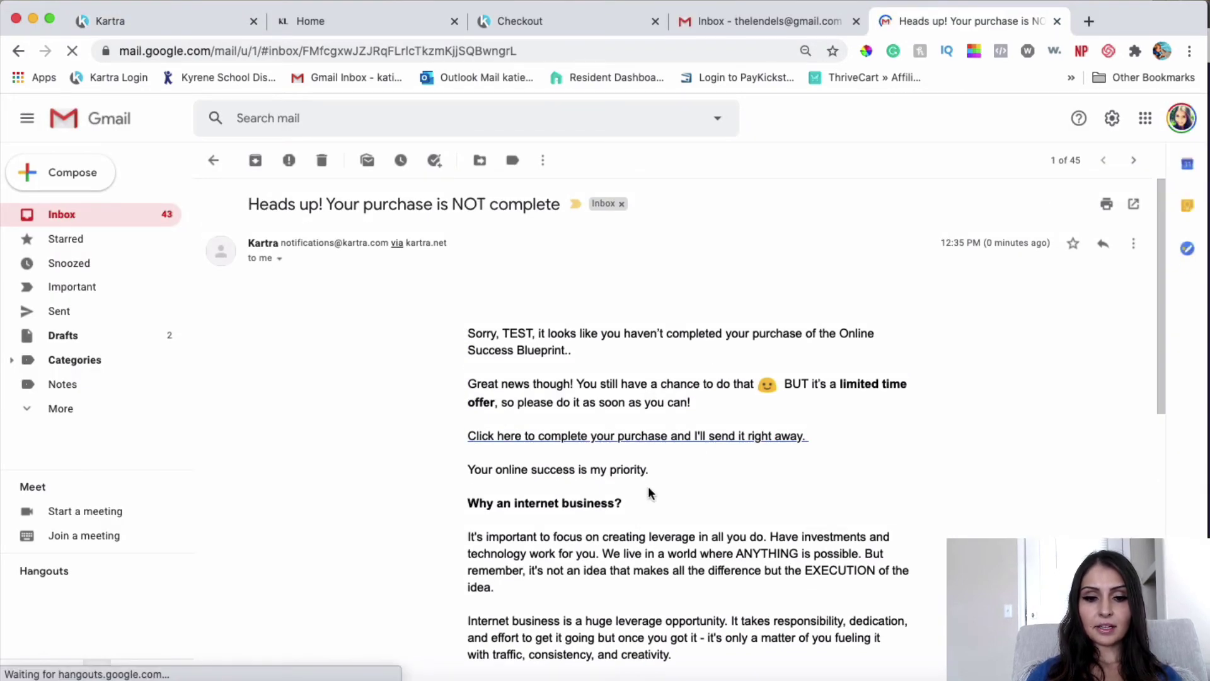
Step: Verify both purchase links in the test email open the checkout page
scroll(648, 489, down, 10)
scroll(648, 492, down, 2)
scroll(648, 493, up, 15)
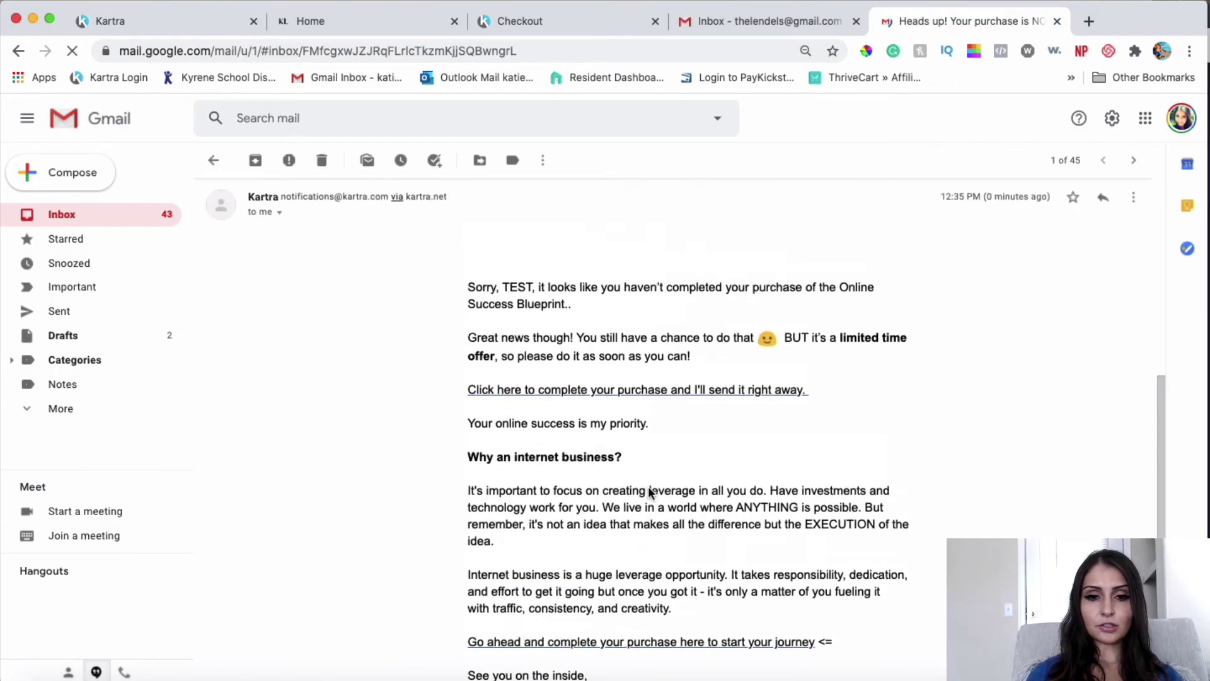
scroll(684, 392, up, 2)
click(673, 435)
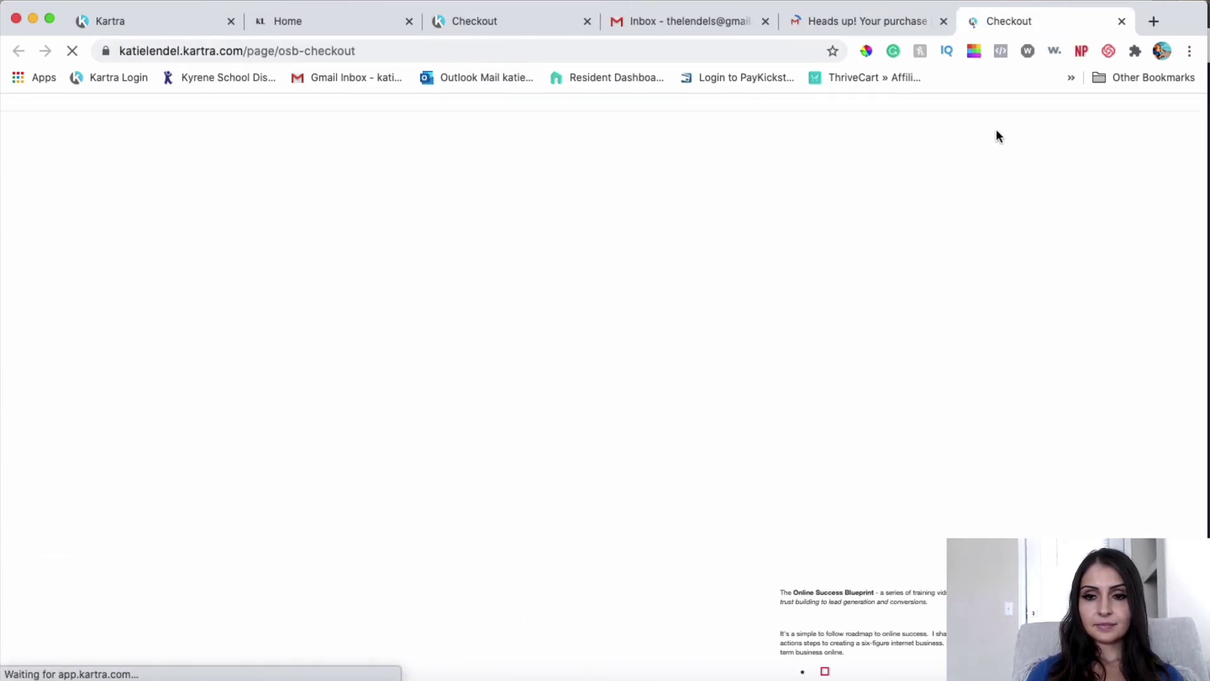
click(883, 25)
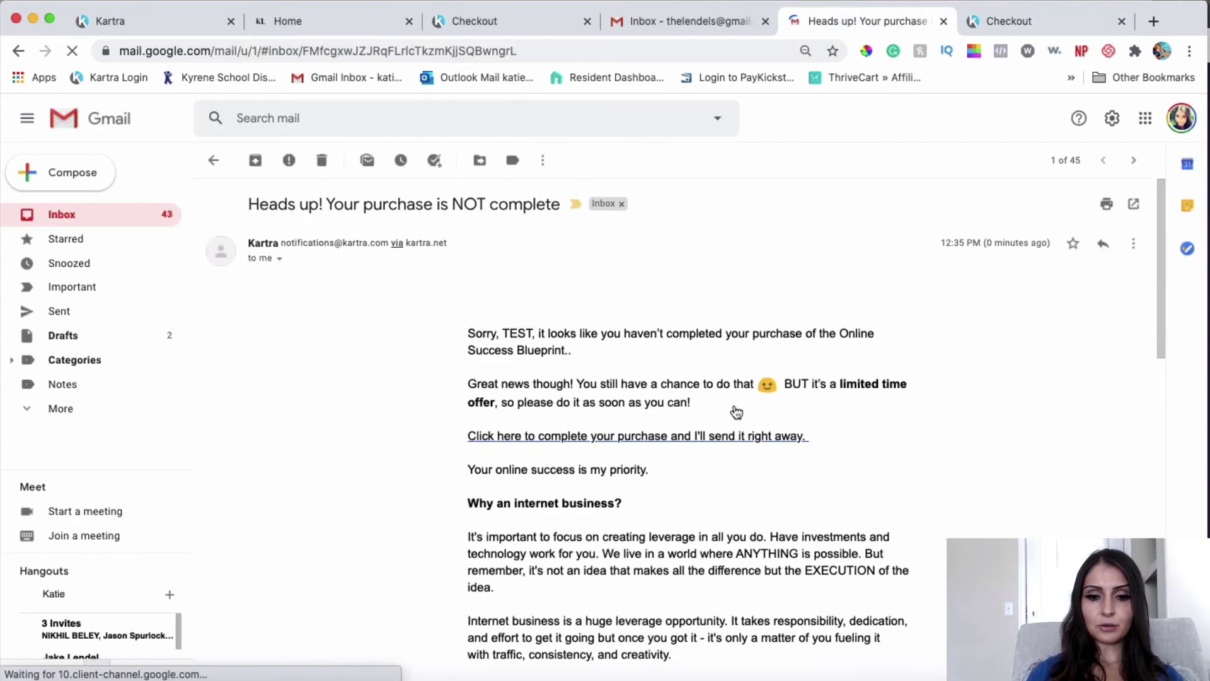
scroll(735, 410, down, 6)
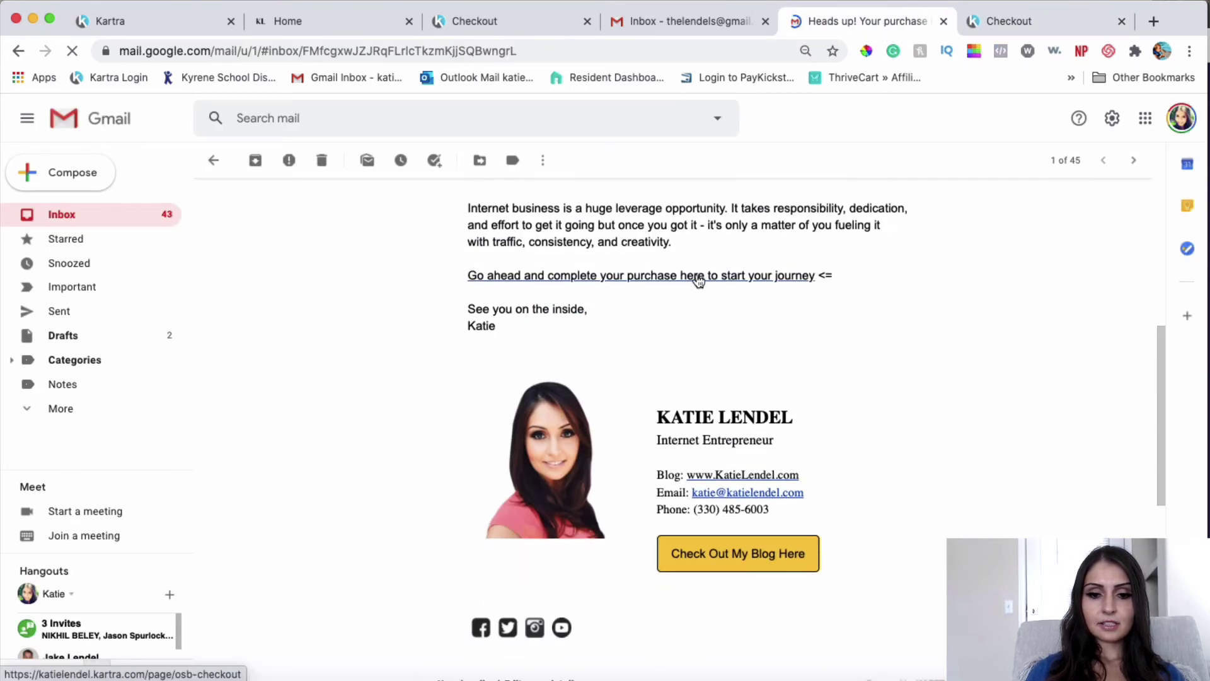
click(697, 277)
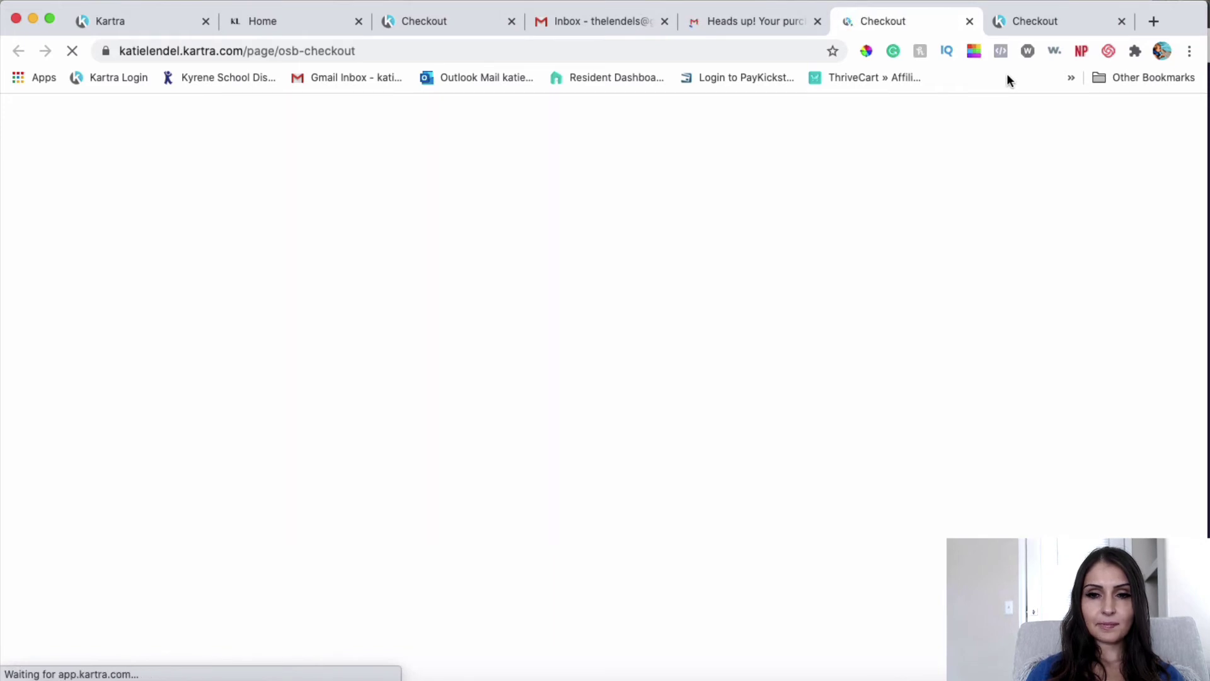
click(784, 26)
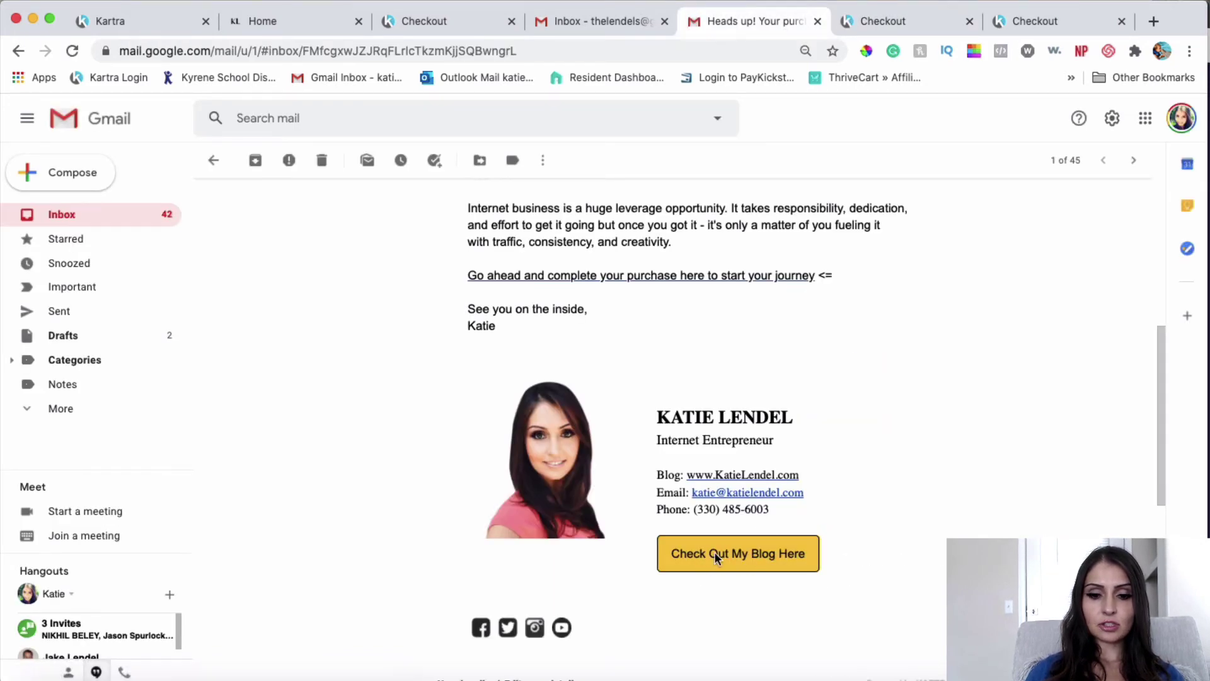
Step: Check the signature's blog link opens the website, review the opened tabs, and return to Kartra
click(716, 555)
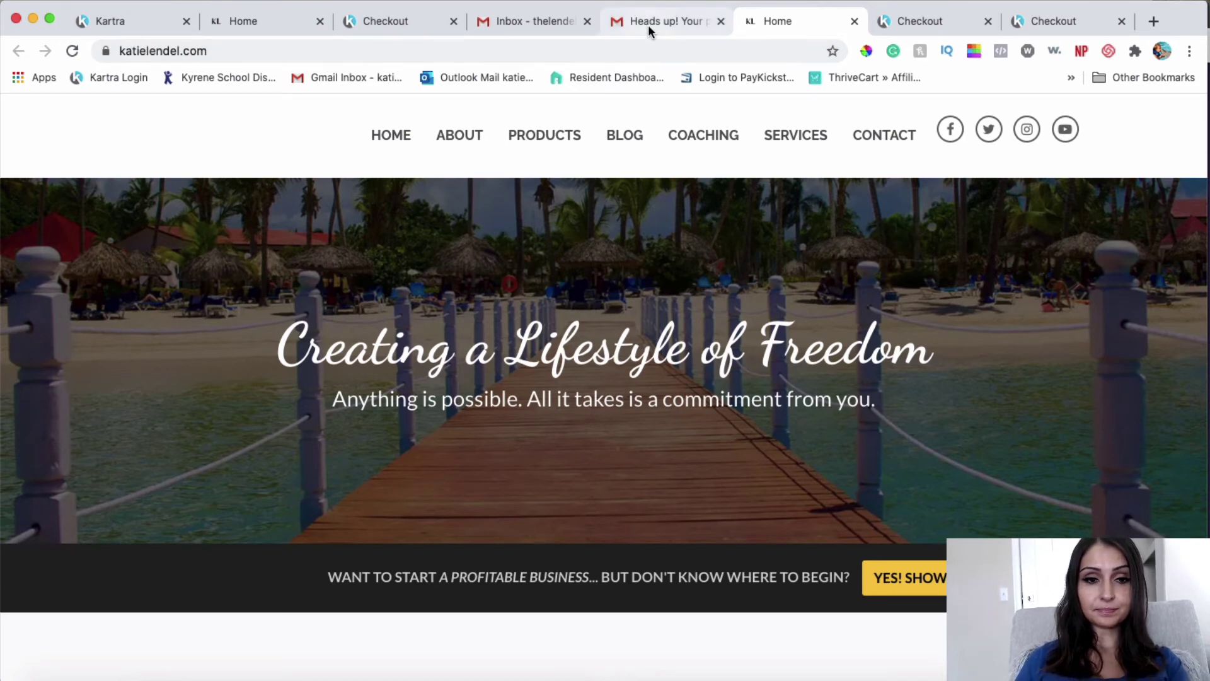
click(245, 22)
click(358, 20)
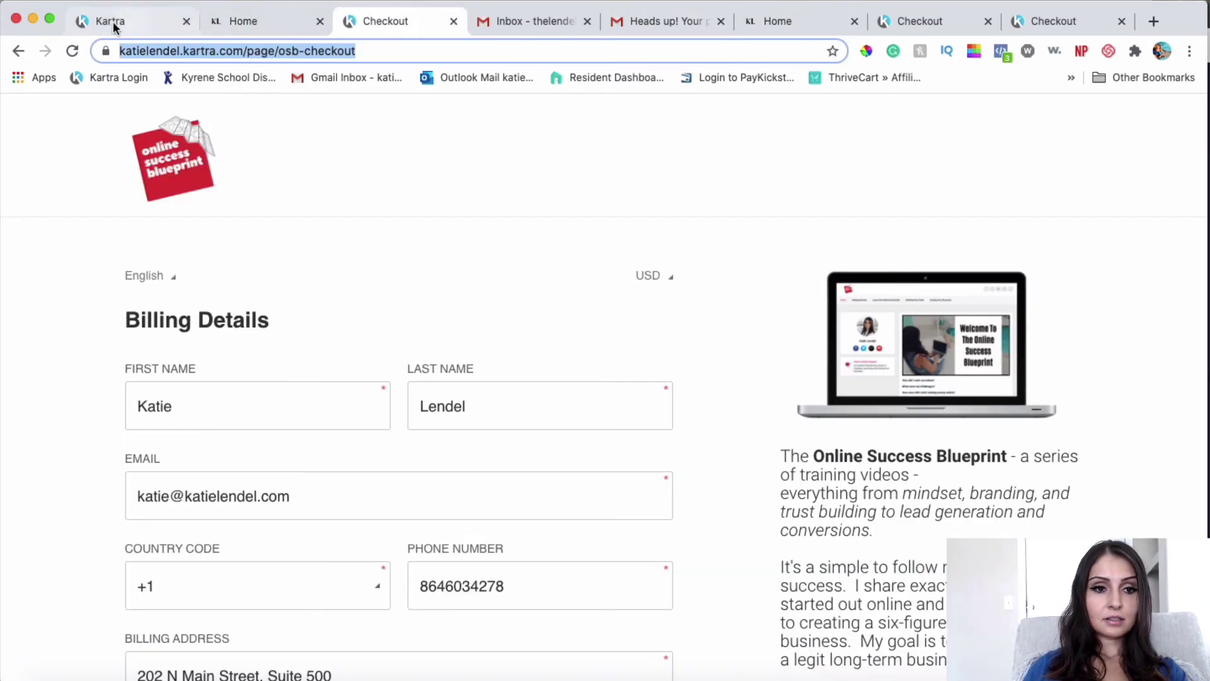
click(115, 27)
scroll(826, 395, down, 4)
scroll(826, 394, up, 4)
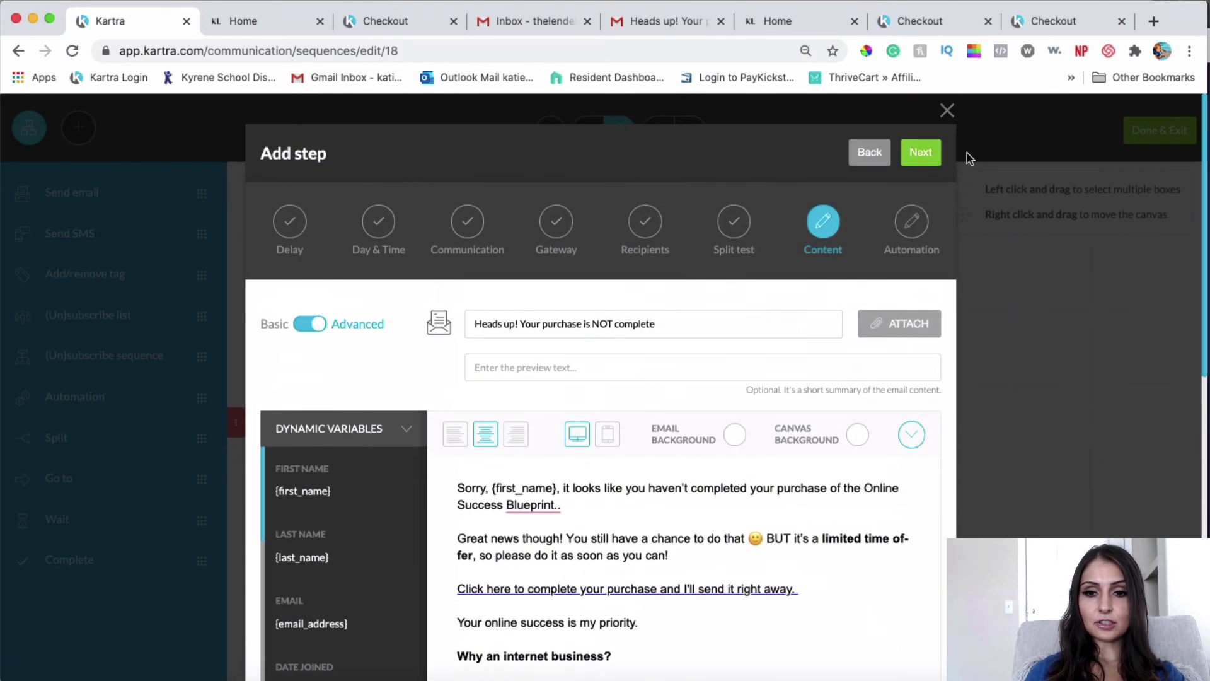
Step: Start a new automation for the email step triggered when the lead opens this email
click(922, 153)
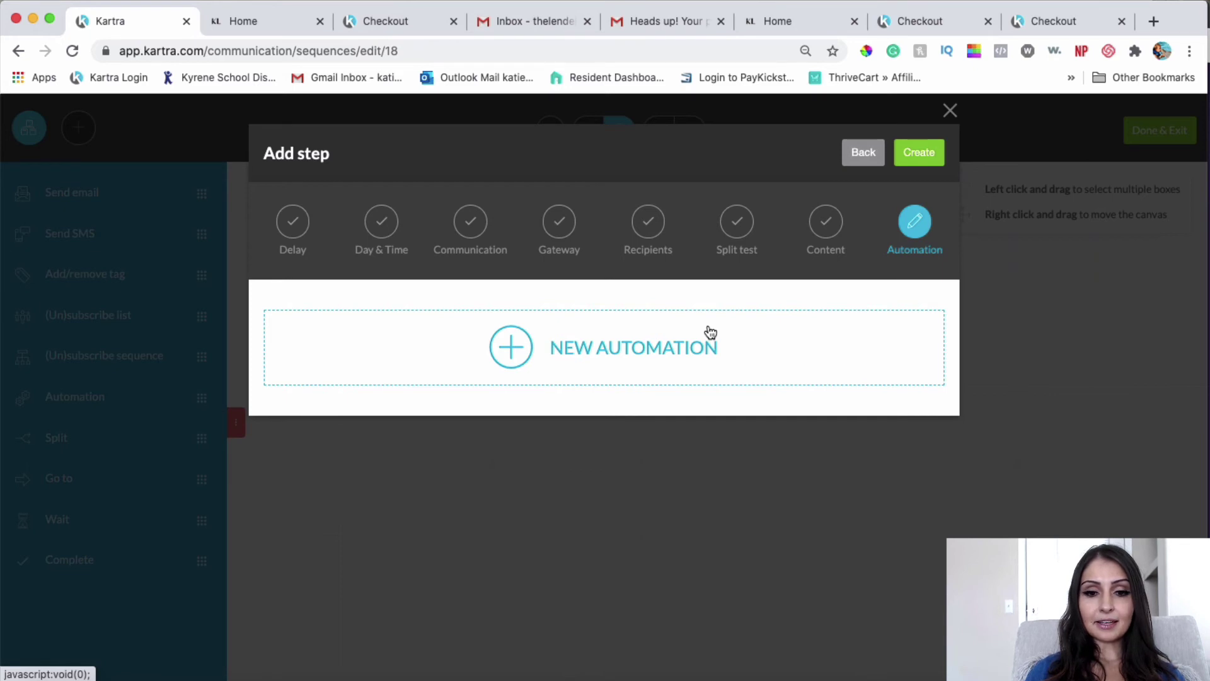
click(550, 348)
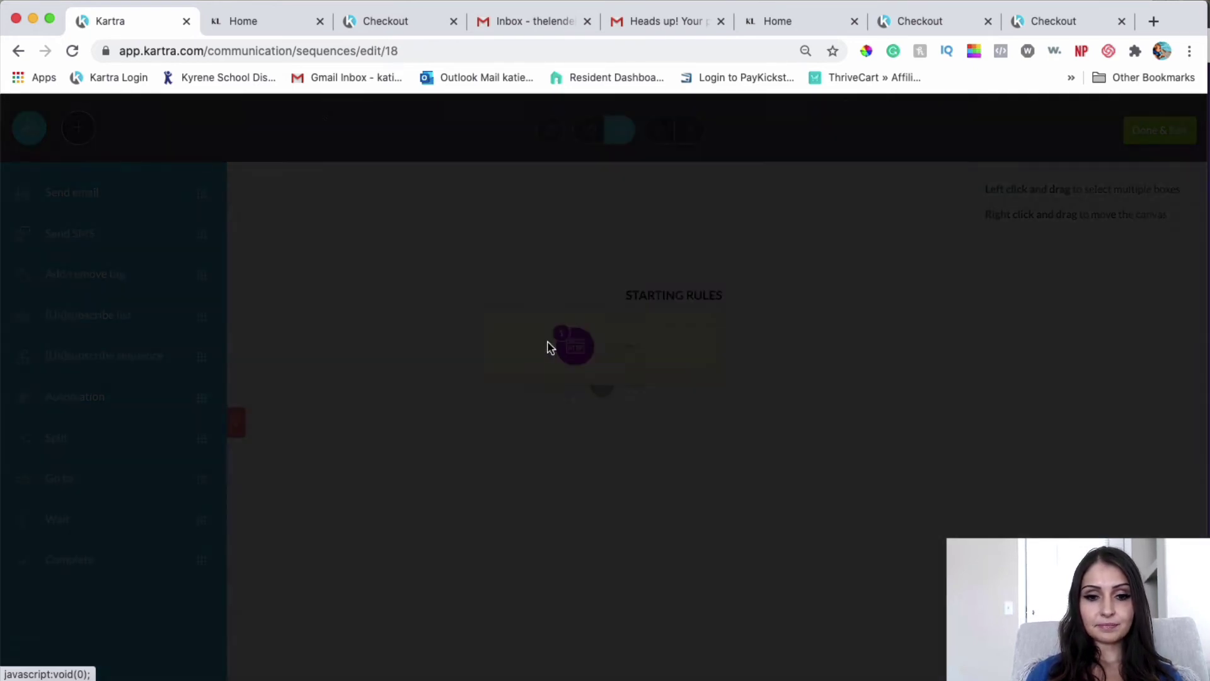
click(404, 281)
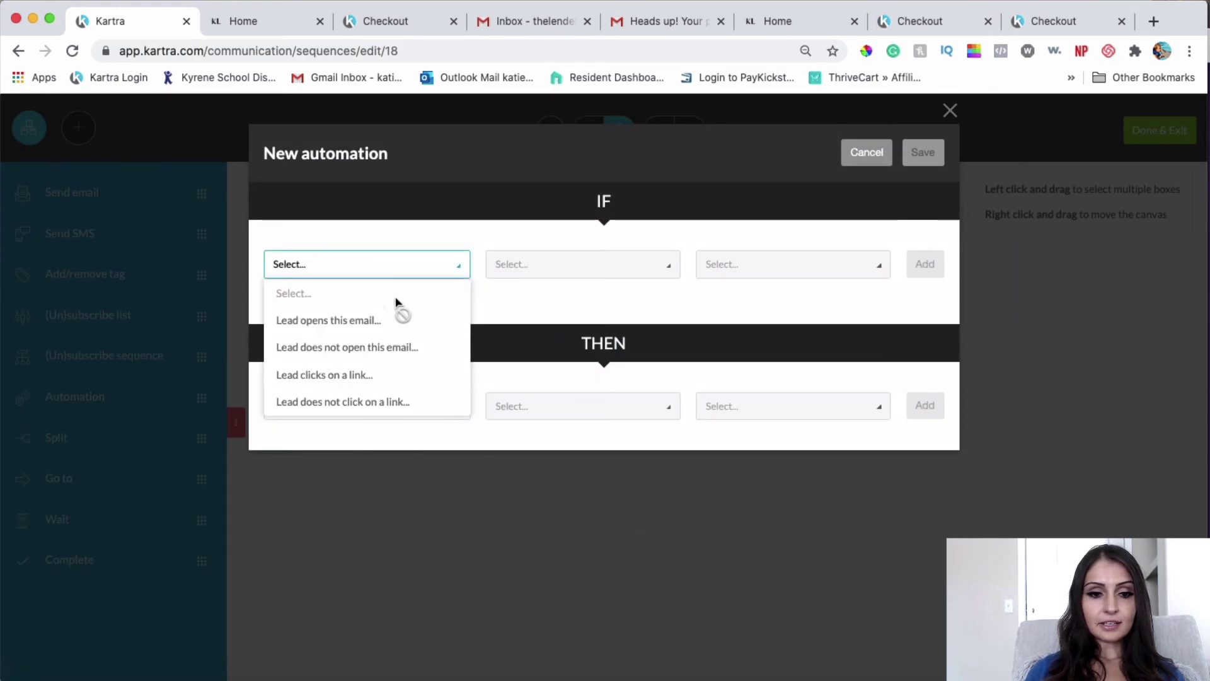
click(362, 319)
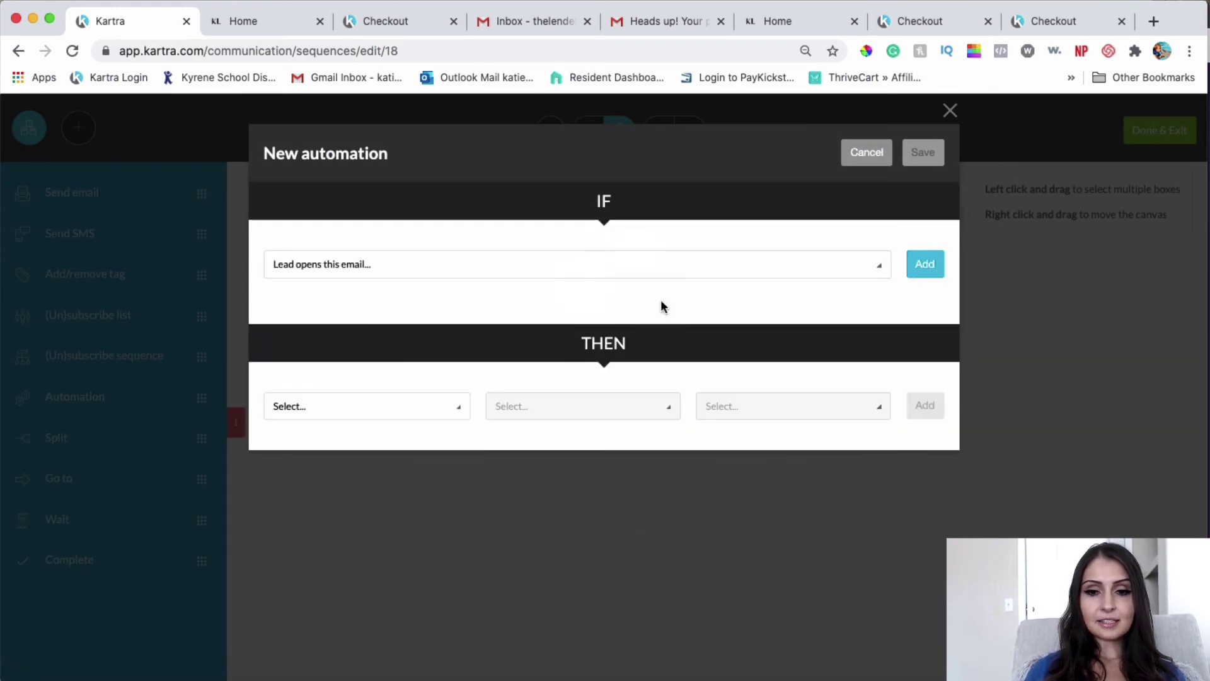
click(936, 262)
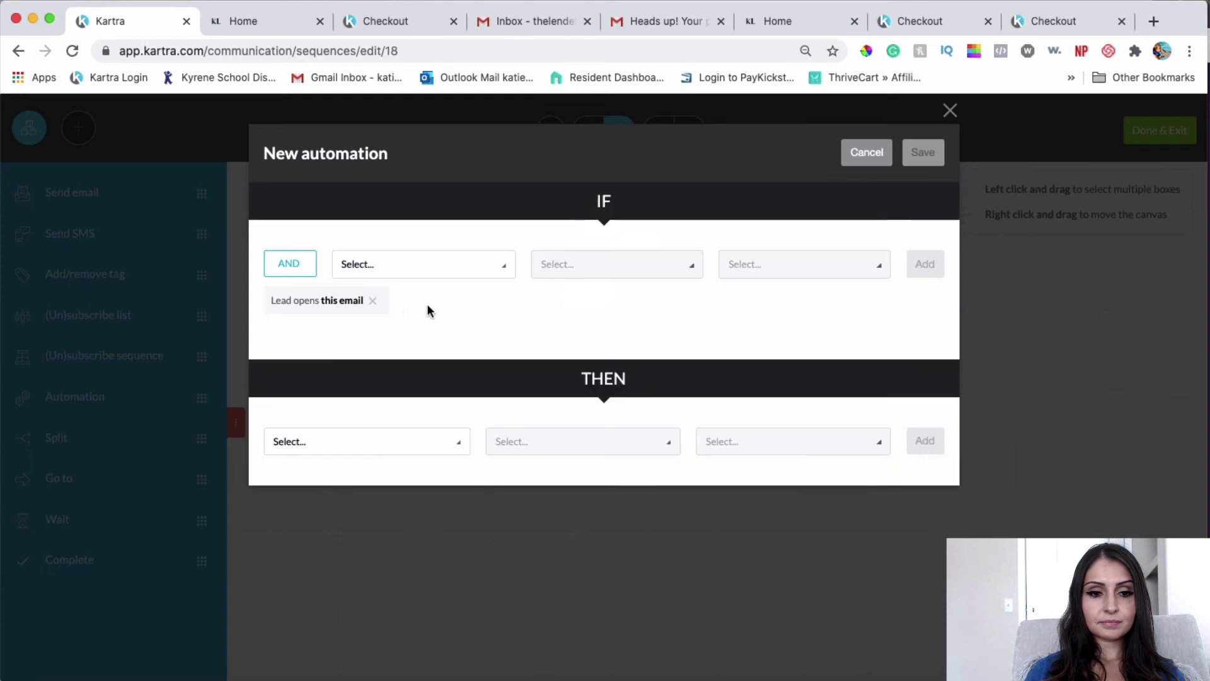
Step: Add the action to unsubscribe the lead from the OSB Cart Abandonment sequence and save the rule
click(393, 440)
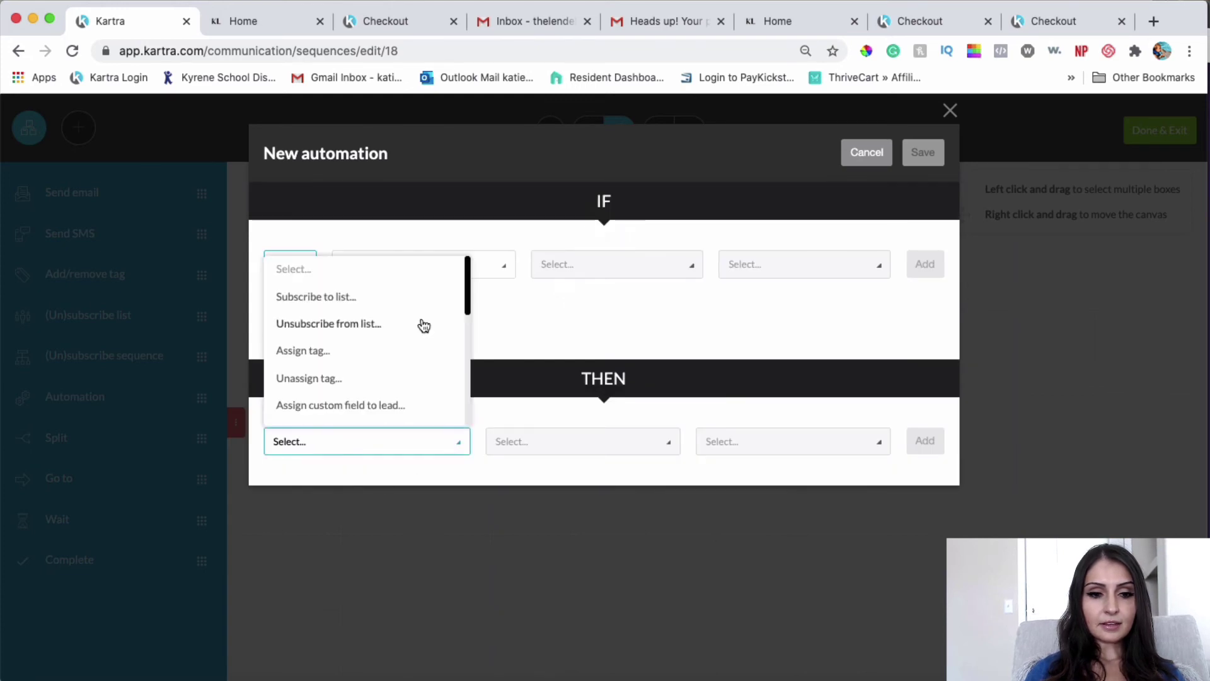
scroll(377, 327, down, 3)
scroll(378, 327, down, 3)
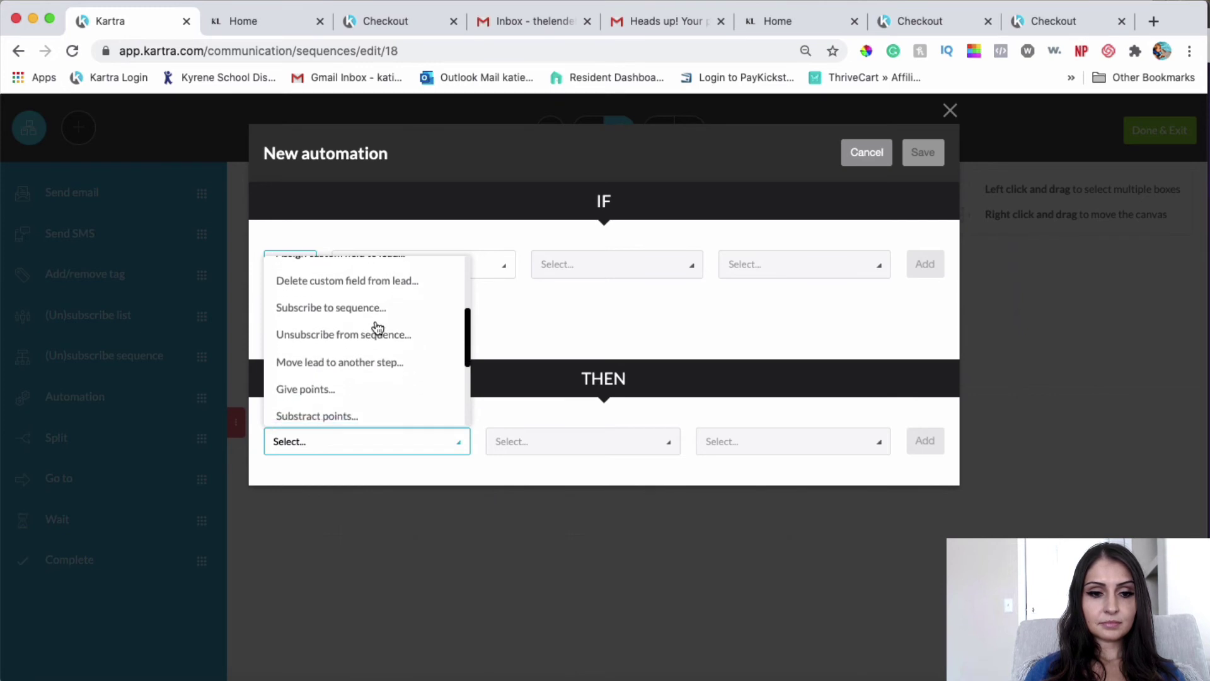
click(371, 335)
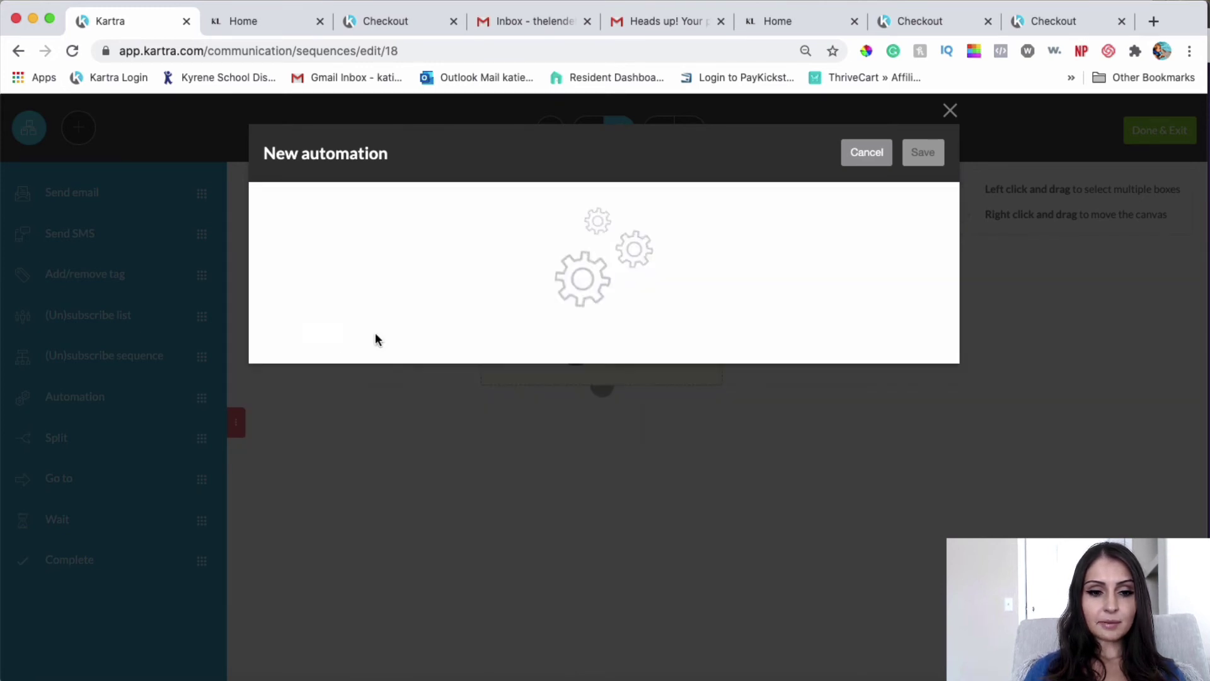
click(724, 446)
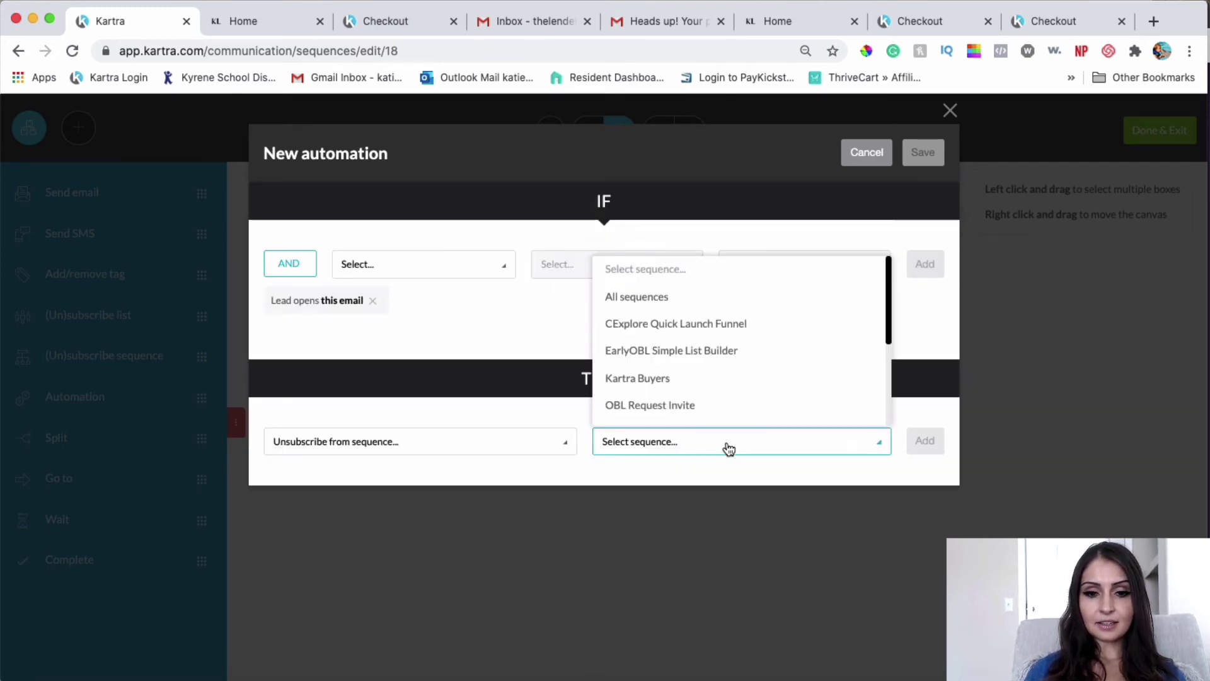
scroll(709, 372, down, 5)
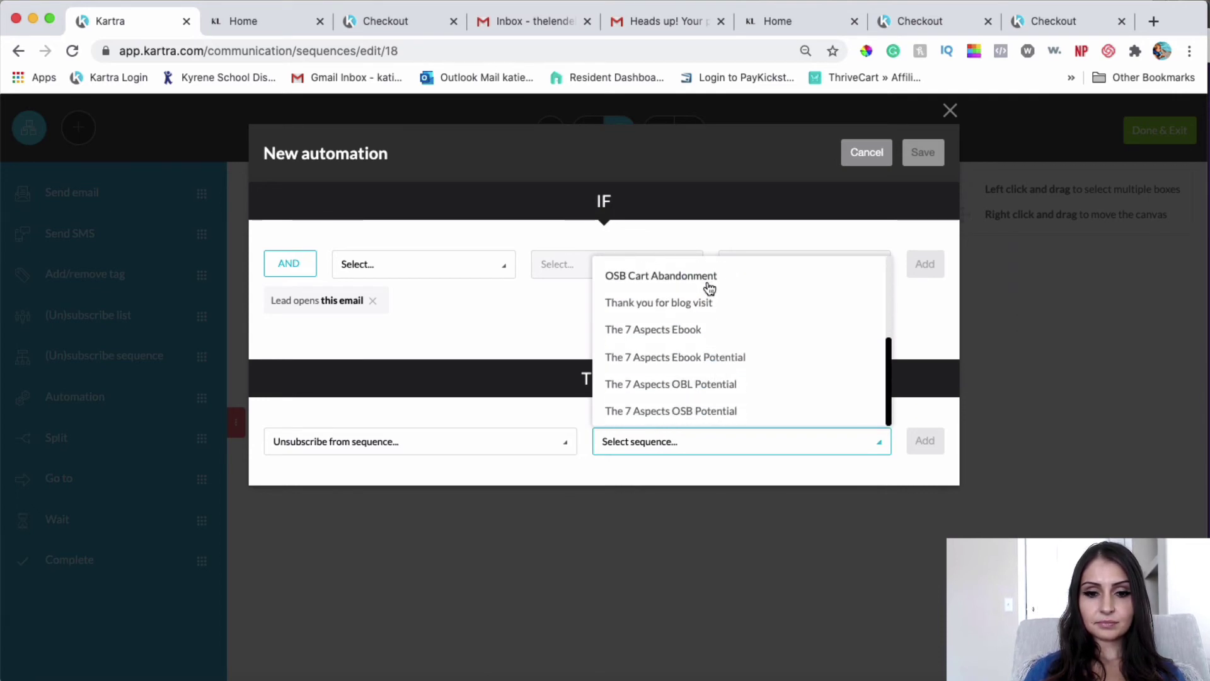
click(708, 282)
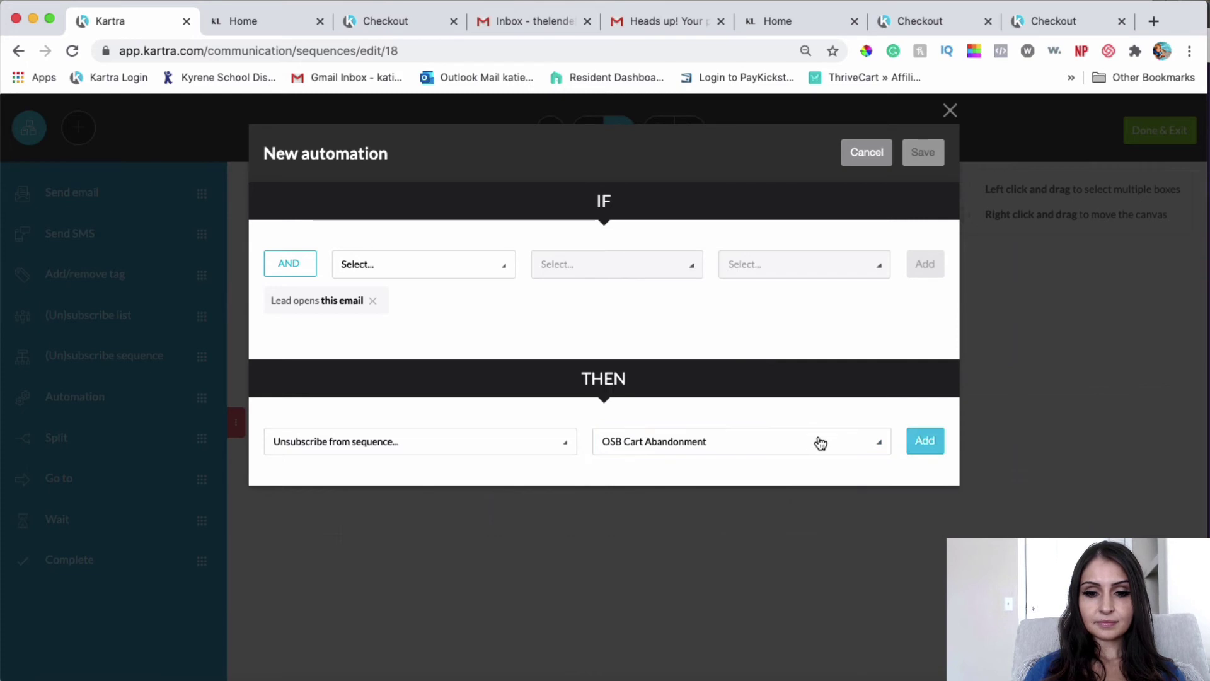
click(930, 441)
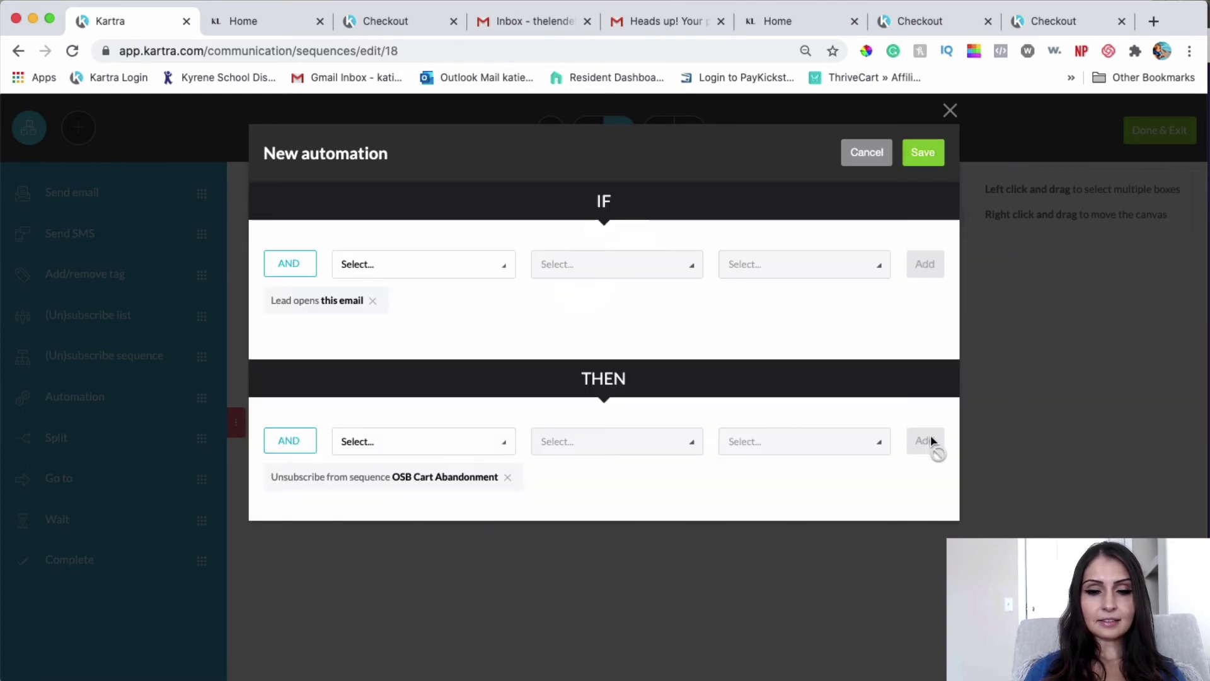
click(933, 155)
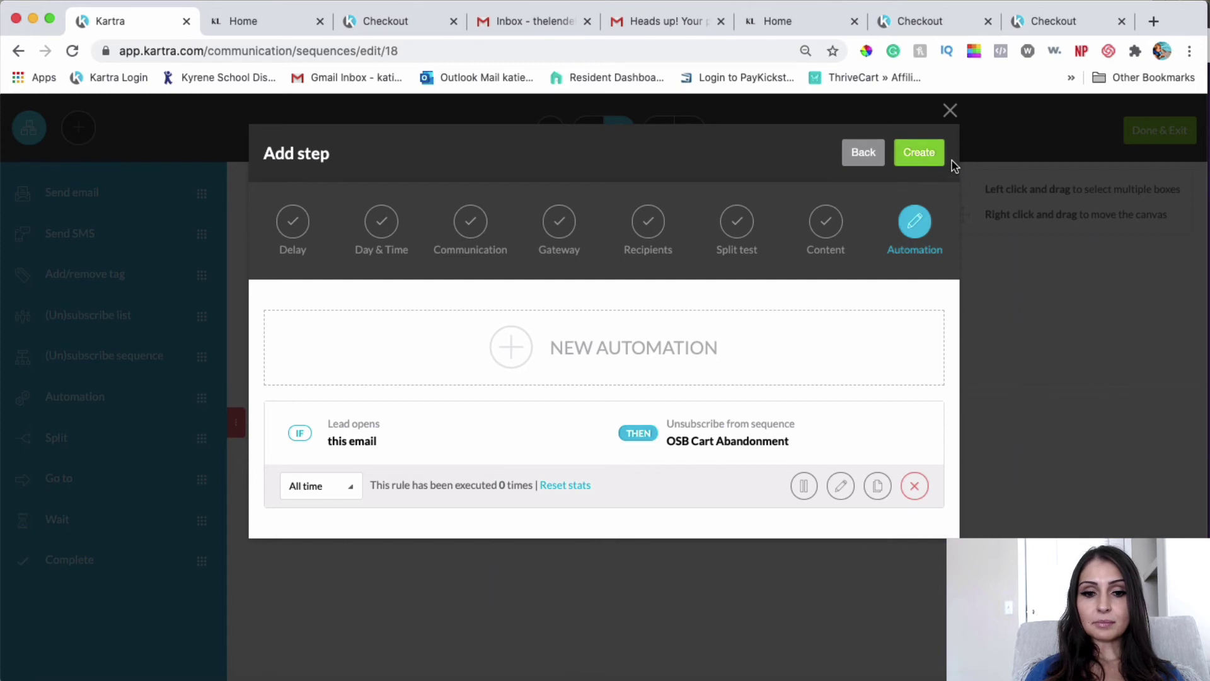
Step: Create the 'Heads up!' email step, activate it, and connect the starting rules to it
click(919, 153)
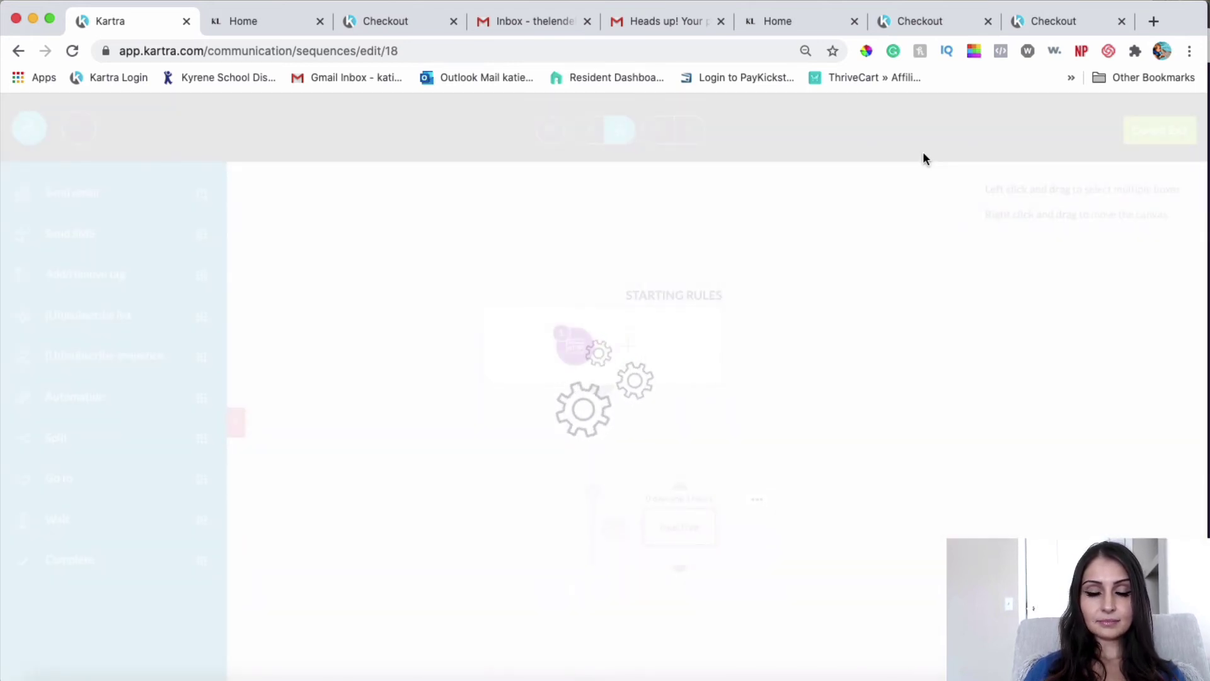
drag(679, 502, 625, 491)
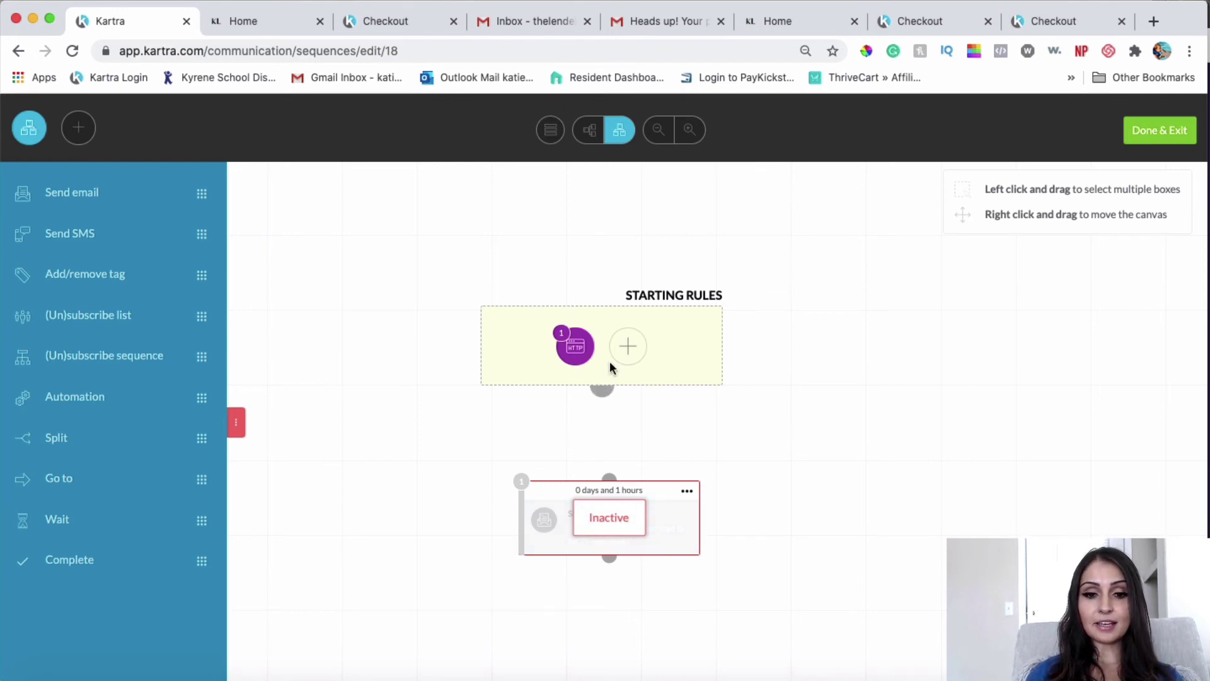
click(687, 490)
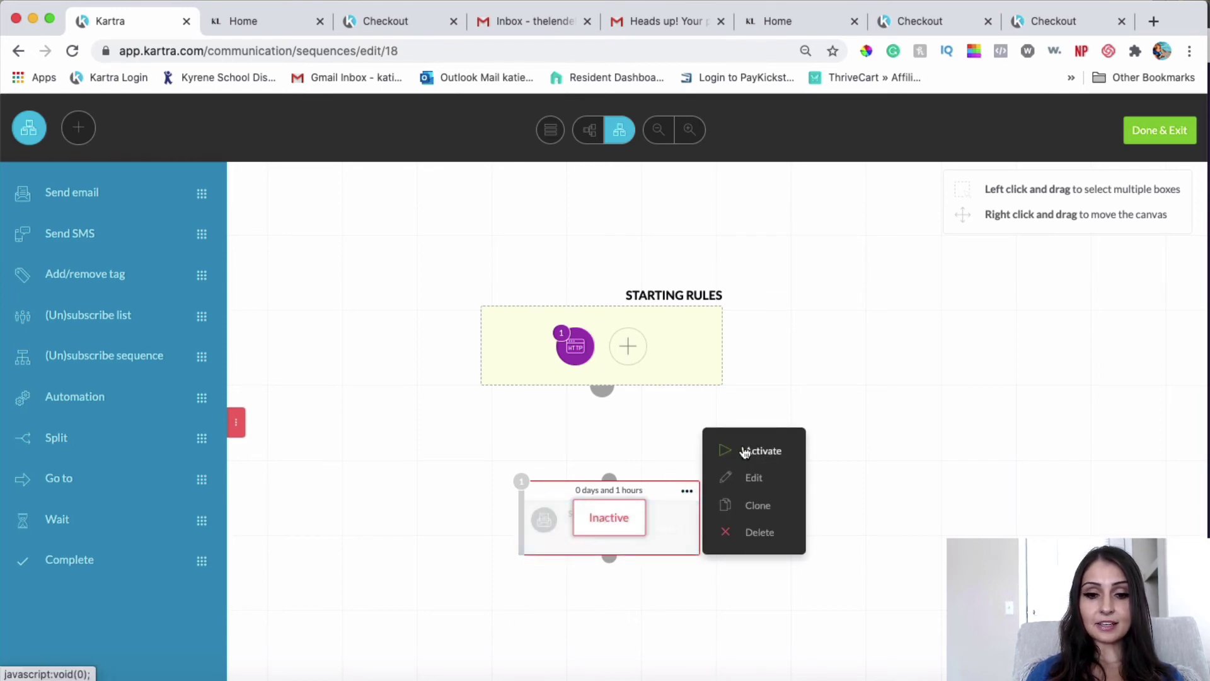
click(750, 450)
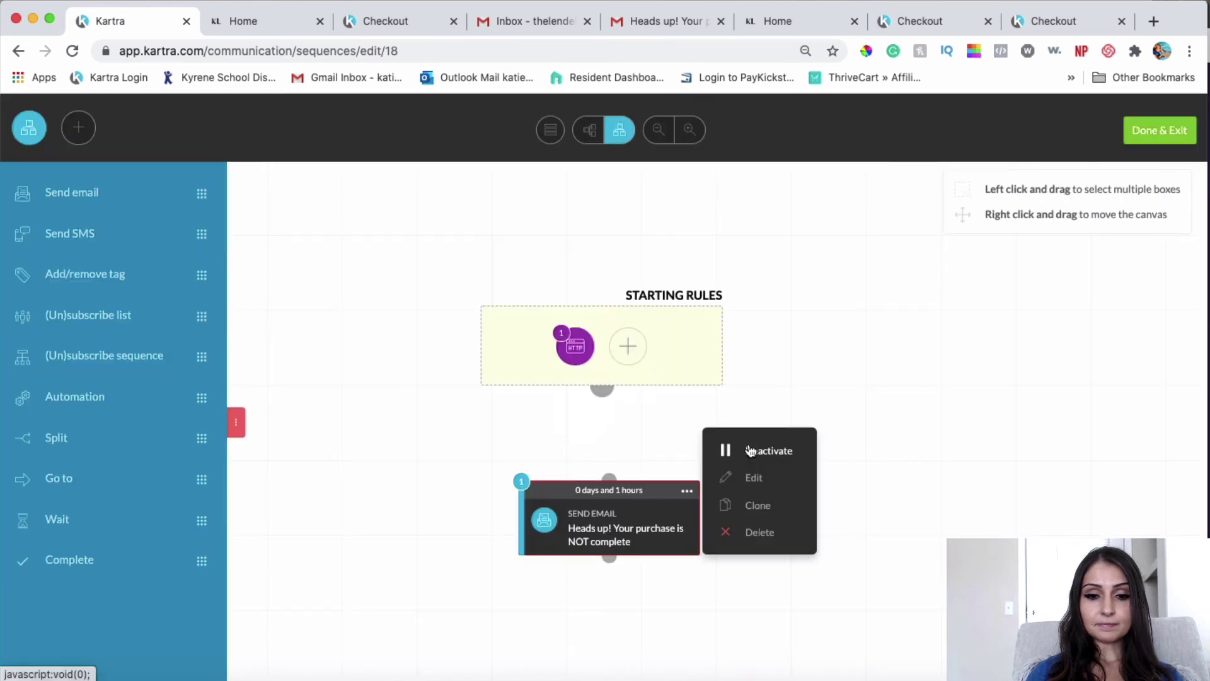
drag(605, 396, 607, 466)
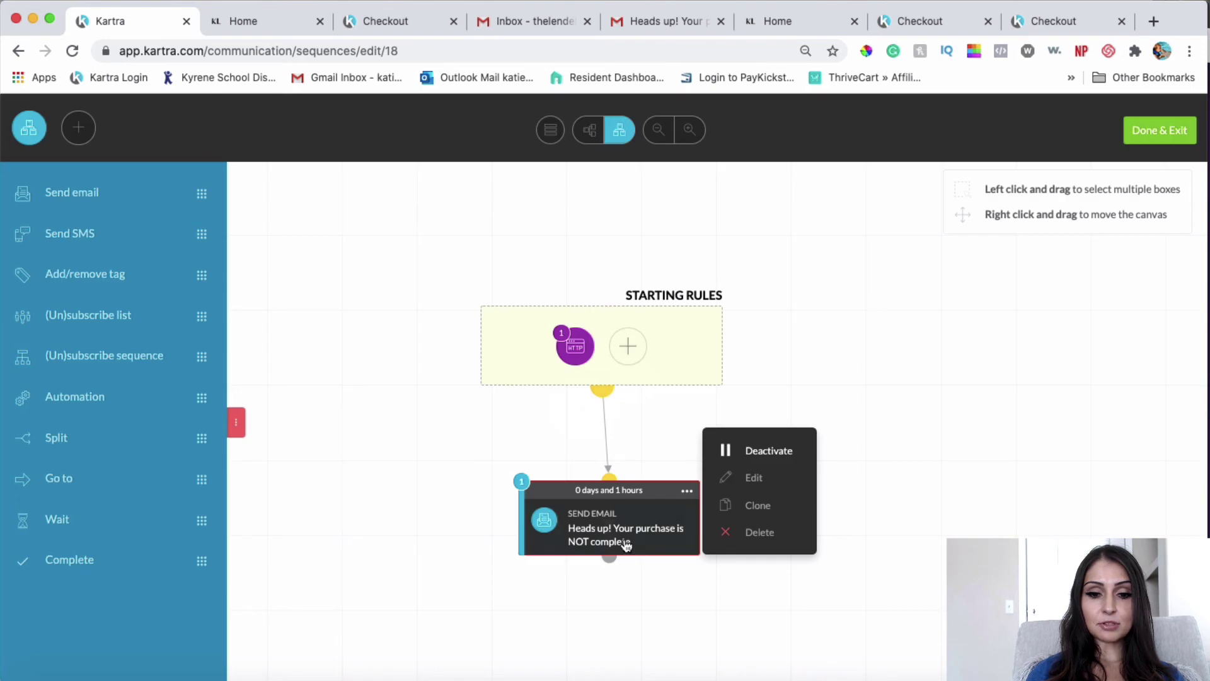
click(905, 430)
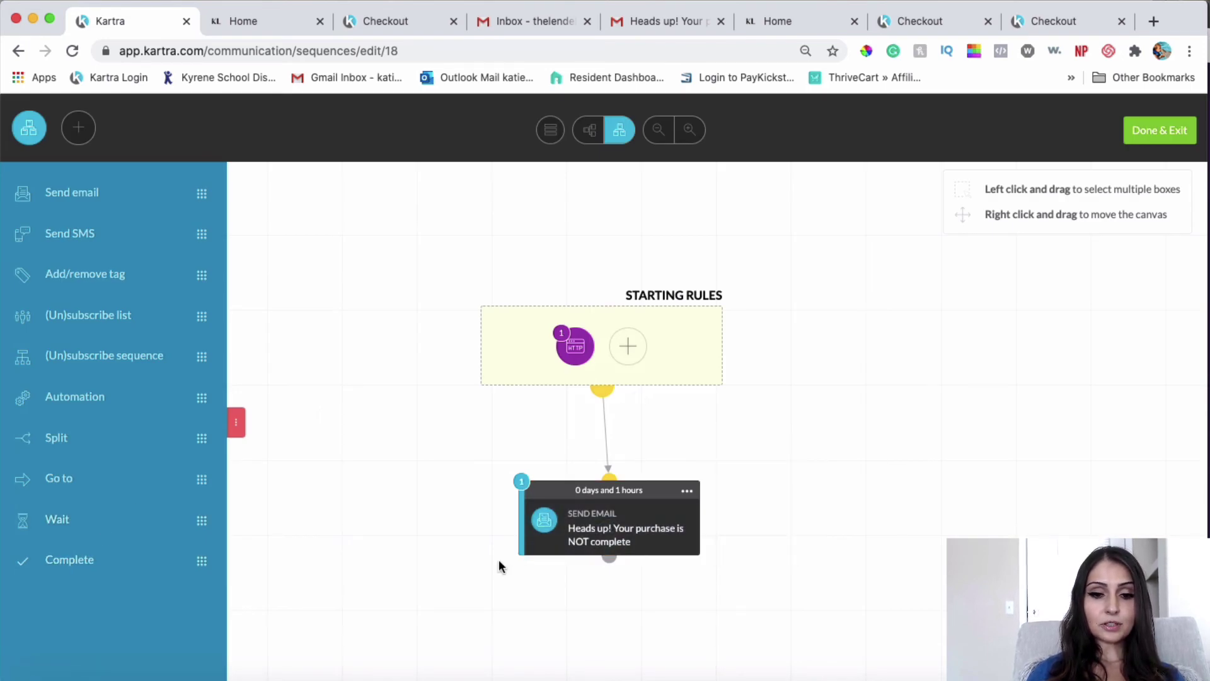
Step: Add a Complete step below the email, connect it, and activate it
drag(56, 564, 573, 651)
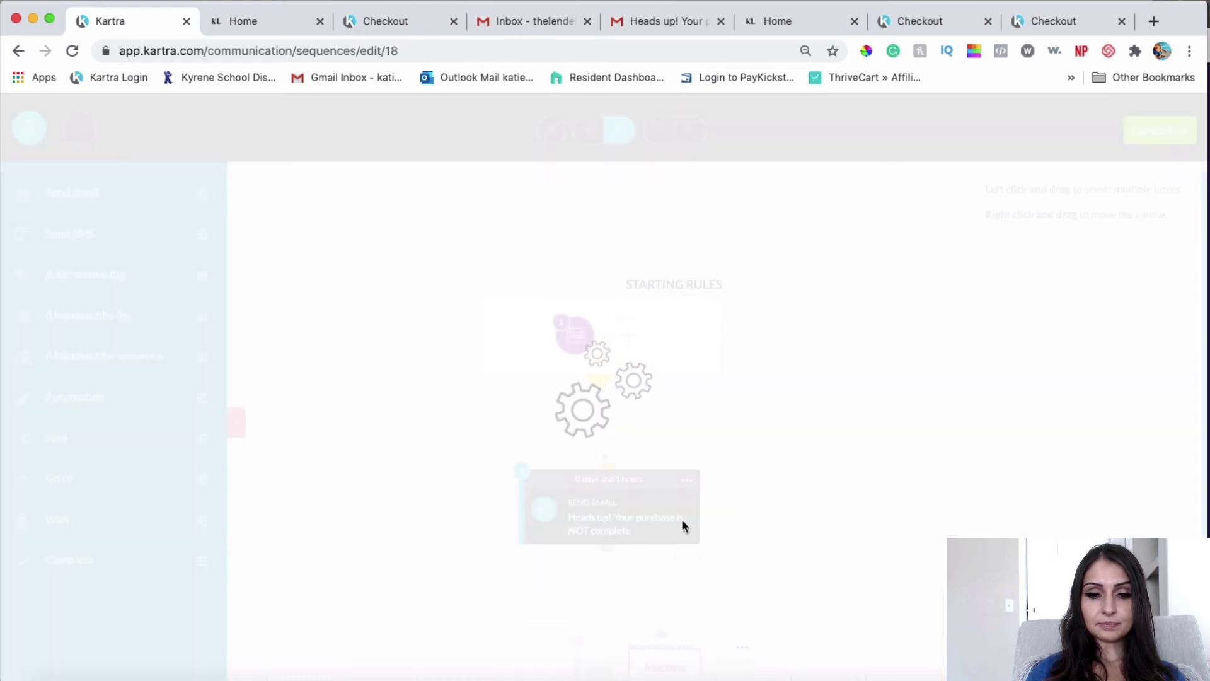
scroll(609, 525, down, 1)
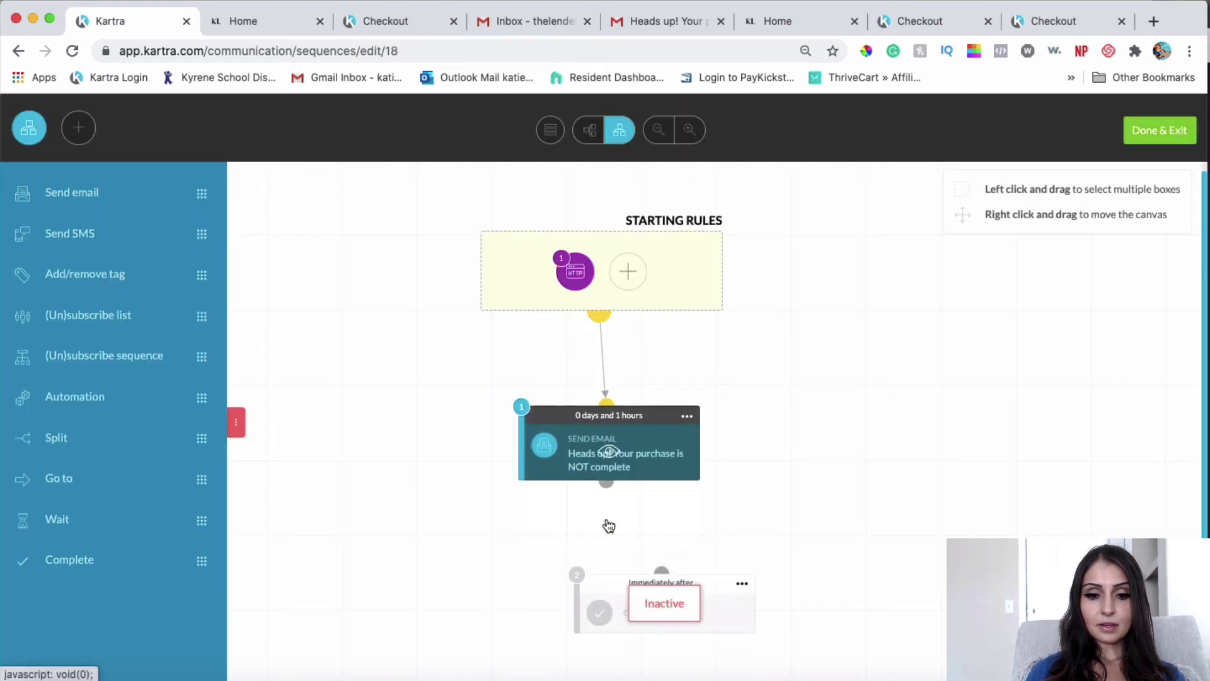
drag(606, 483, 676, 572)
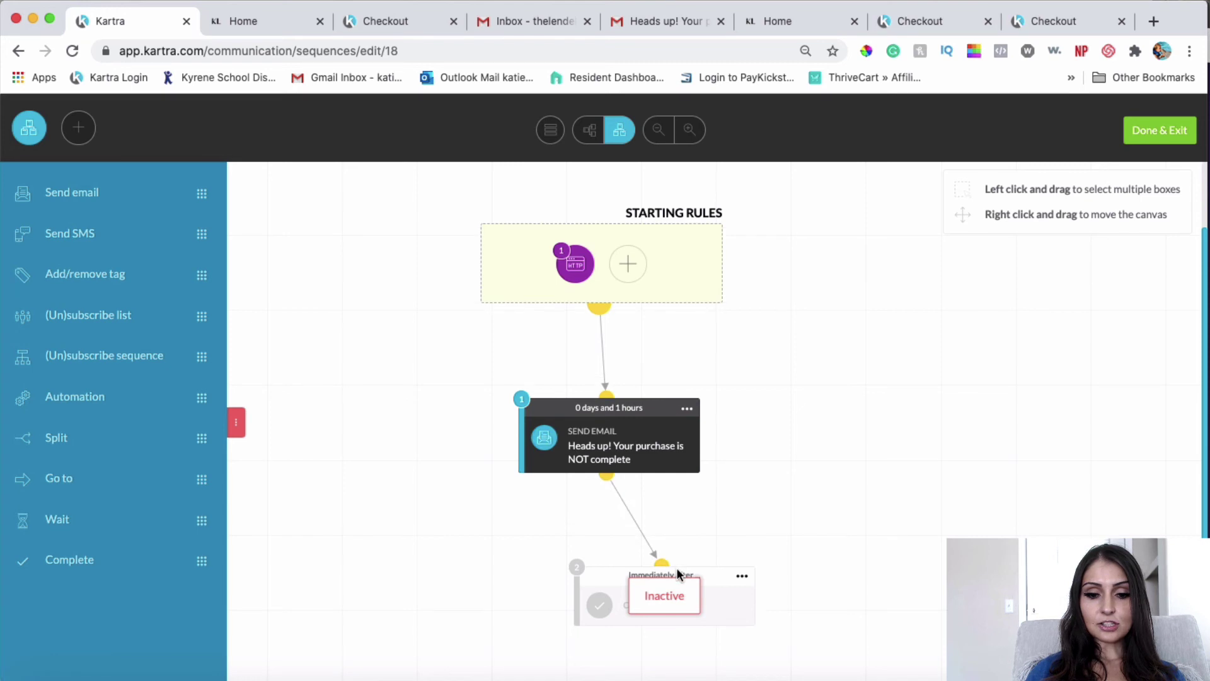
scroll(742, 580, up, 1)
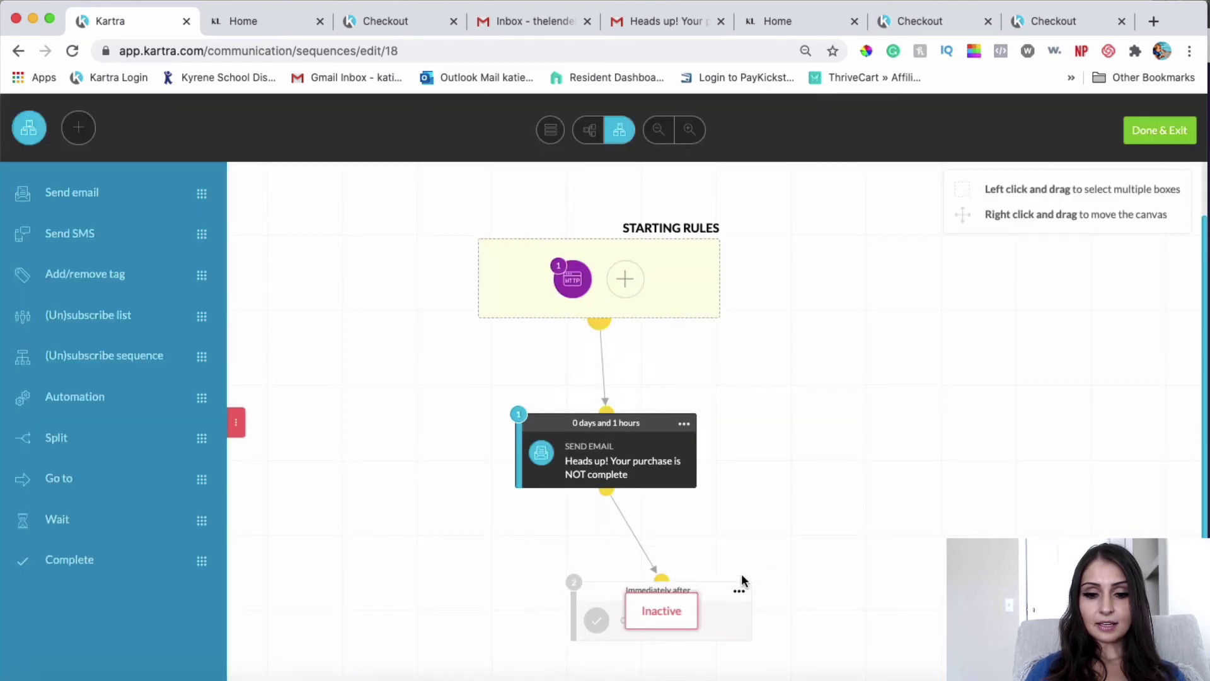
click(740, 589)
click(811, 576)
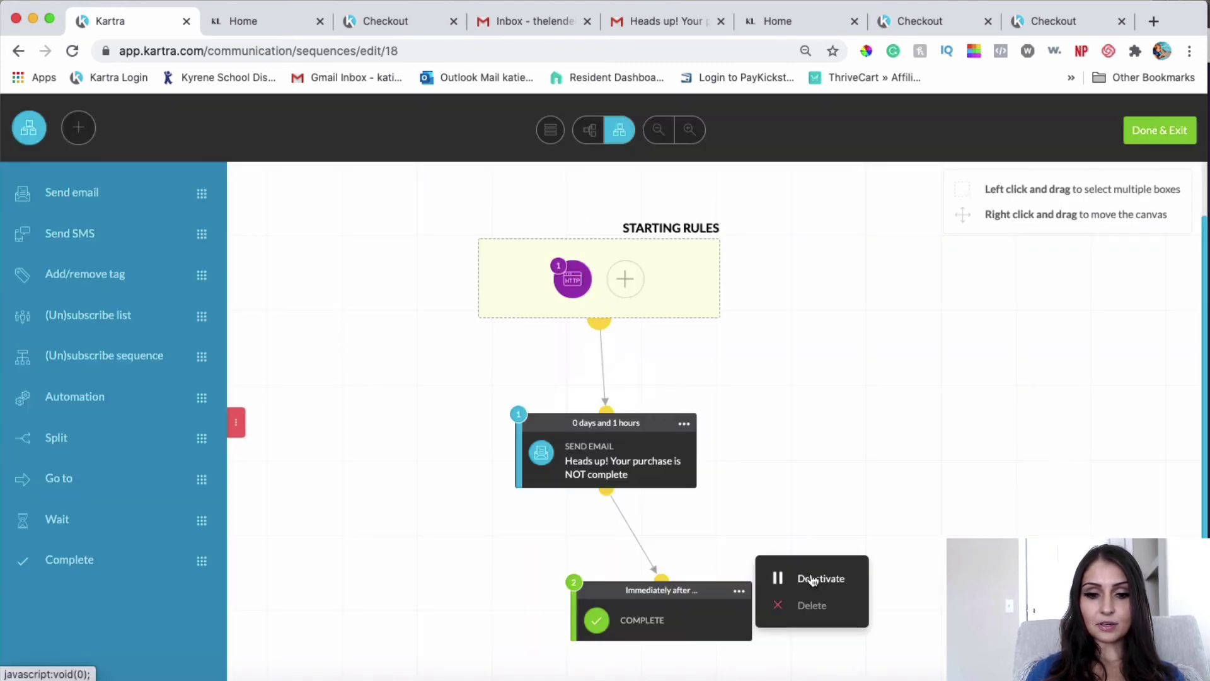
click(920, 471)
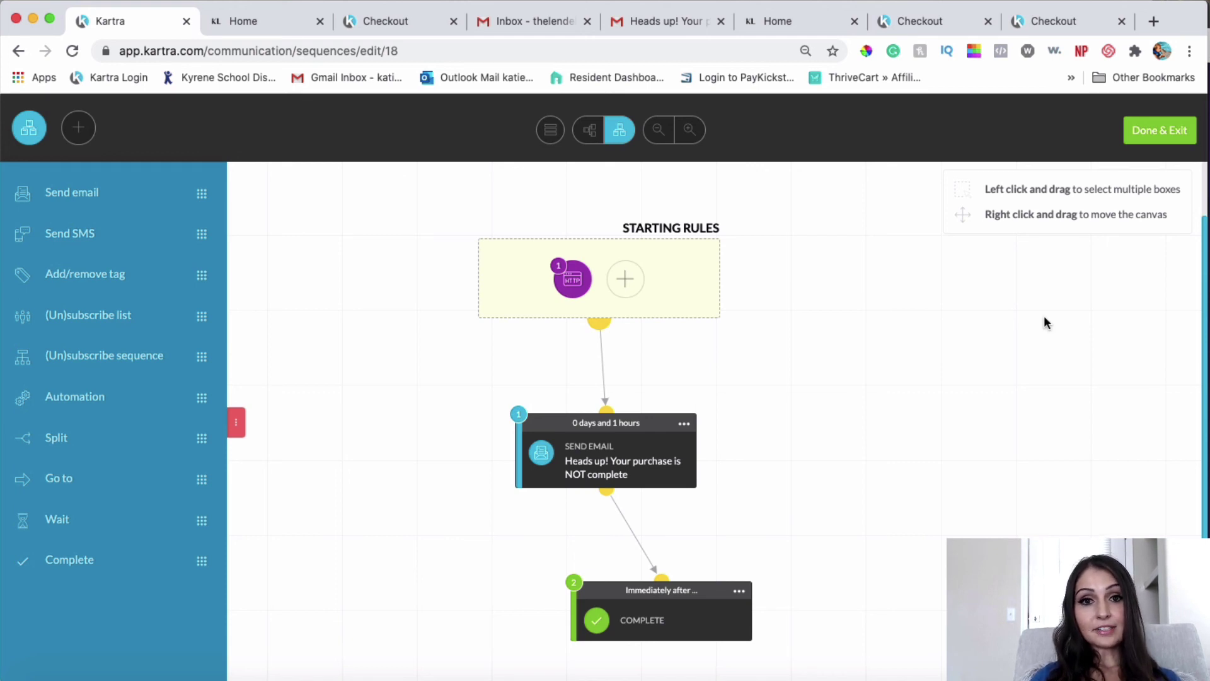
Step: Exit the sequence builder with Done & Exit
click(1153, 131)
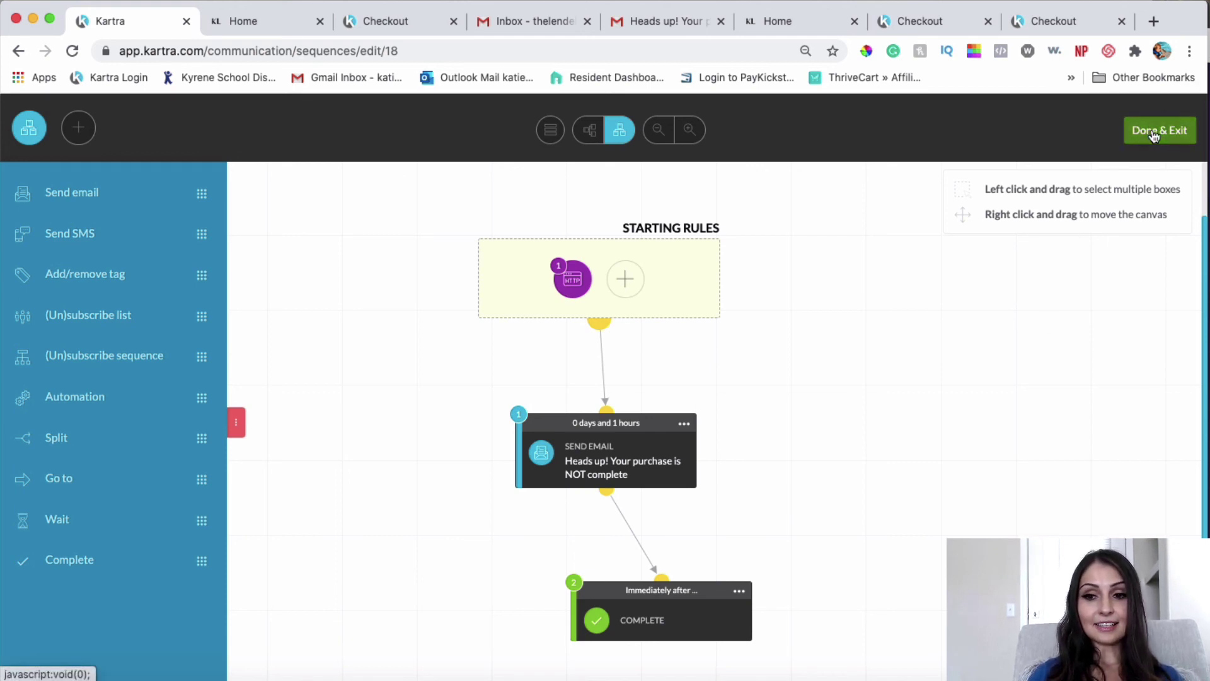